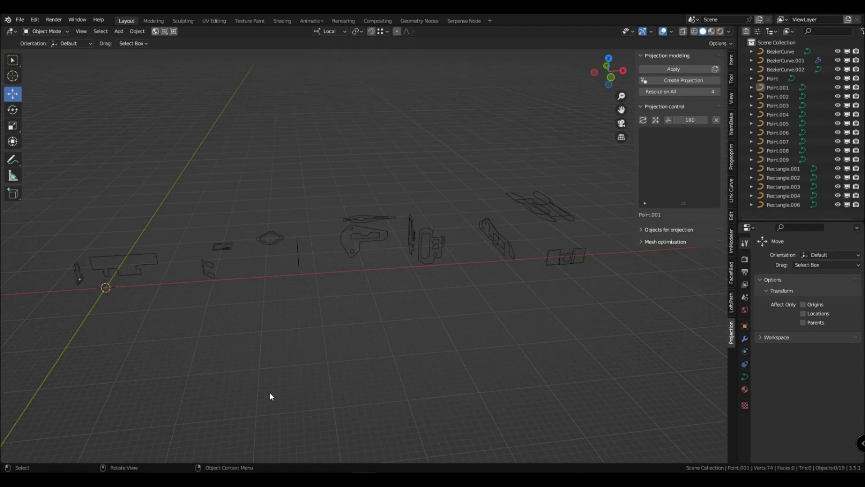
Step: Select the long stepped profile curve near the origin and frame it closely
left_click(134, 256)
key("KP_Decimal")
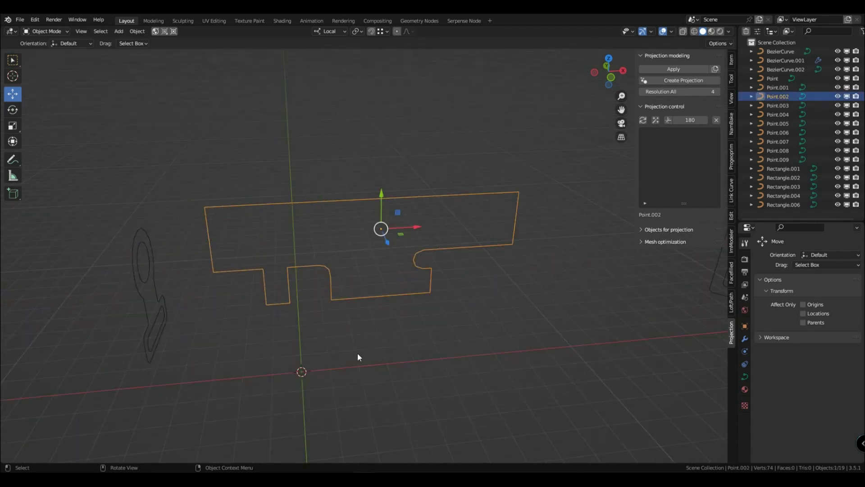
scroll(358, 352, "down", 1)
mouse_move(358, 353)
middle_mouse_down()
mouse_move(333, 360)
mouse_move(335, 373)
mouse_move(362, 351)
middle_mouse_up()
Step: Annotate arrows from both profiles toward a "3D" note, erase the annotations, and return to box selection
left_click(13, 159)
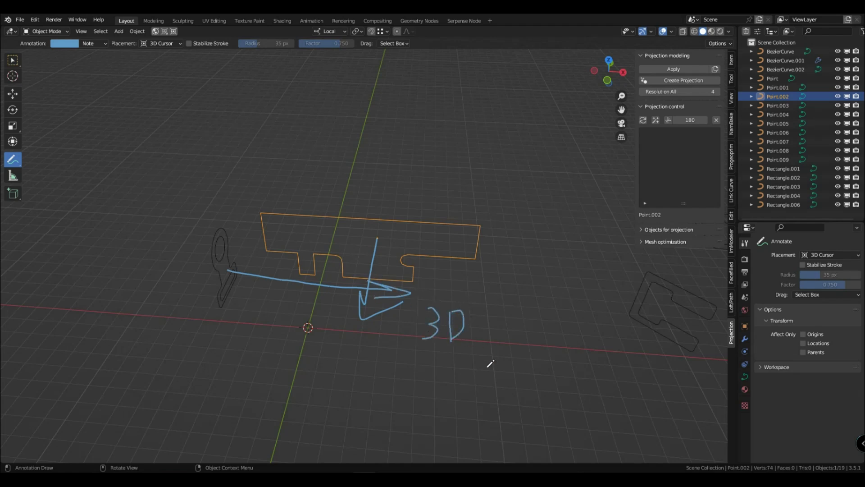
left_click_drag(18, 163, 51, 217)
mouse_move(469, 324)
left_mouse_down()
mouse_move(397, 324)
mouse_move(356, 310)
left_mouse_up()
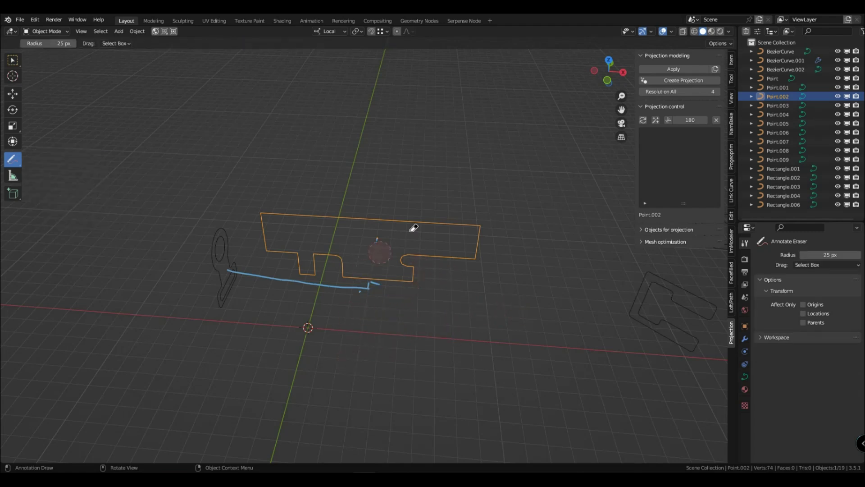
left_click_drag(376, 252, 247, 277)
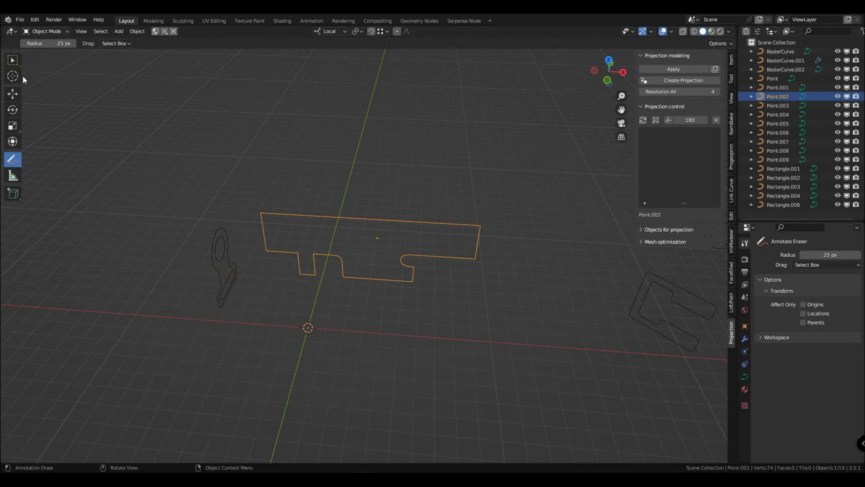
left_click_drag(9, 163, 38, 159)
left_click(12, 62)
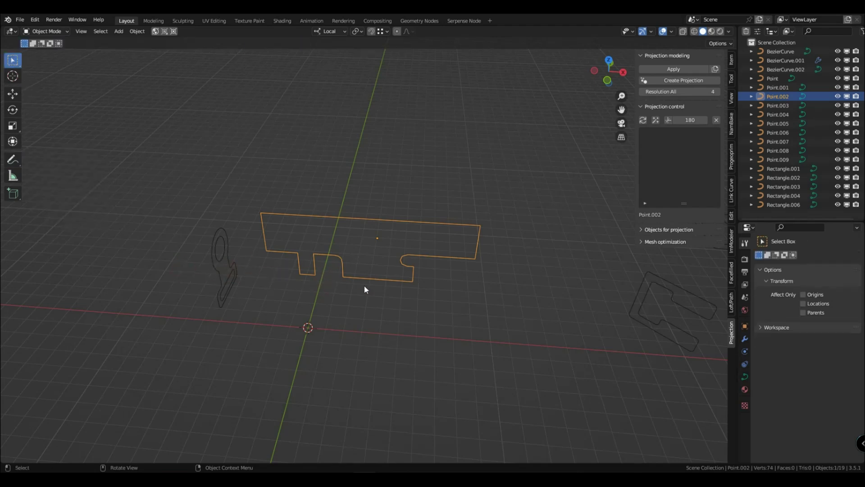
Step: Examine the local axis directions of the small end profile and the long stepped profile with the Move gizmo
left_click(231, 264)
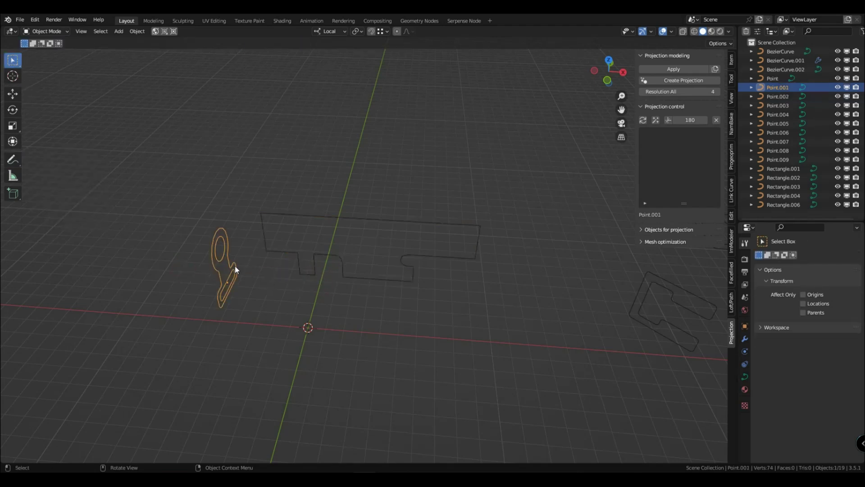
left_click(13, 95)
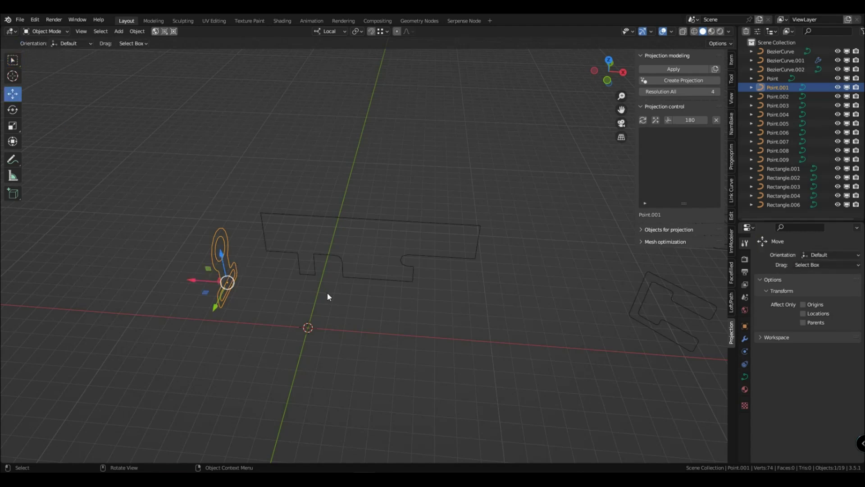
left_click(383, 227)
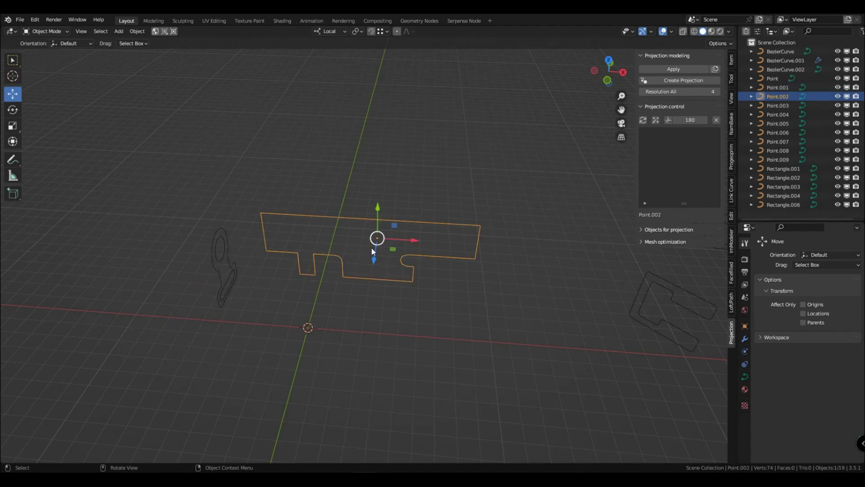
middle_click_drag(368, 273, 345, 310)
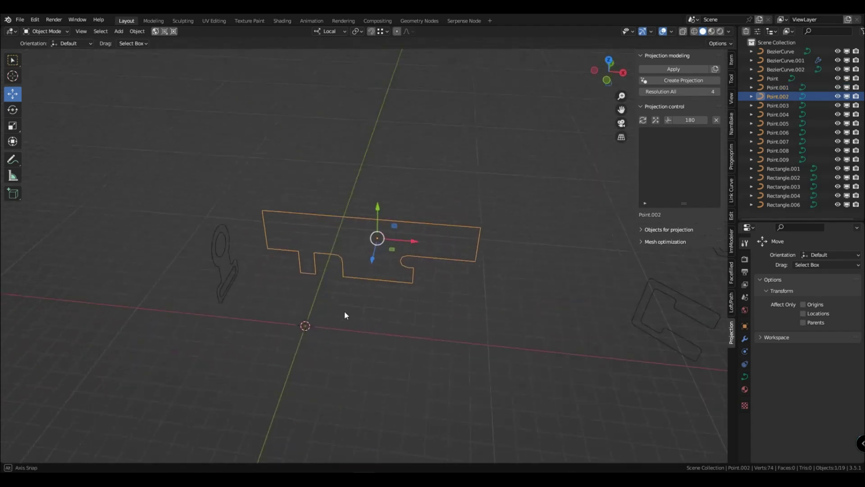
Step: Flip the end profile's local axes by 180 degrees so its Z axis points toward the stepped profile
left_click(210, 254)
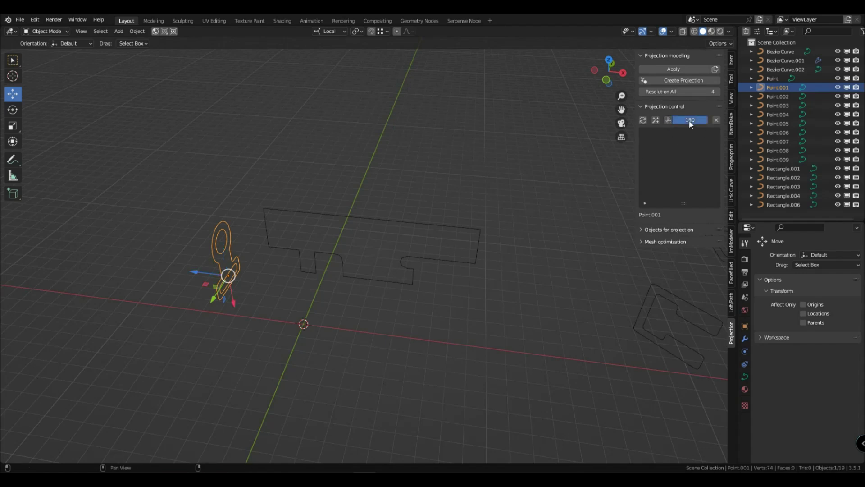
middle_click_drag(347, 306, 387, 270)
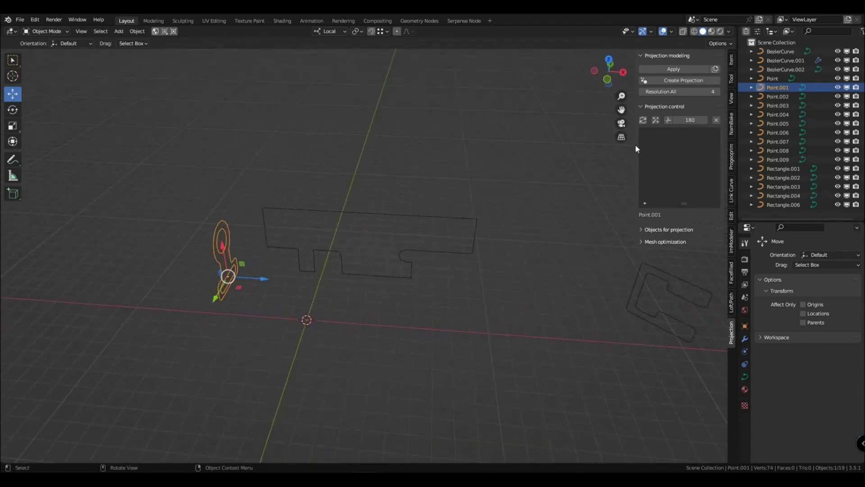
left_click(402, 231)
middle_click_drag(403, 232, 292, 294)
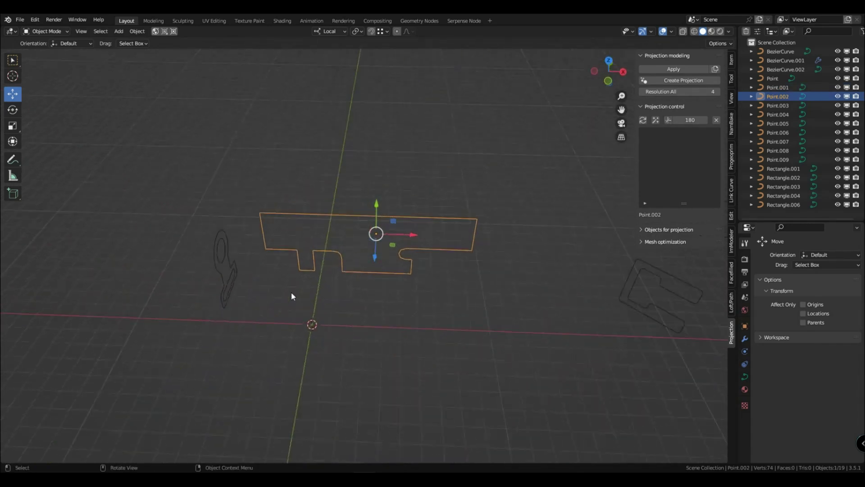
Step: Create a projection object from the small end profile and the long stepped profile
left_click_drag(424, 310, 178, 186)
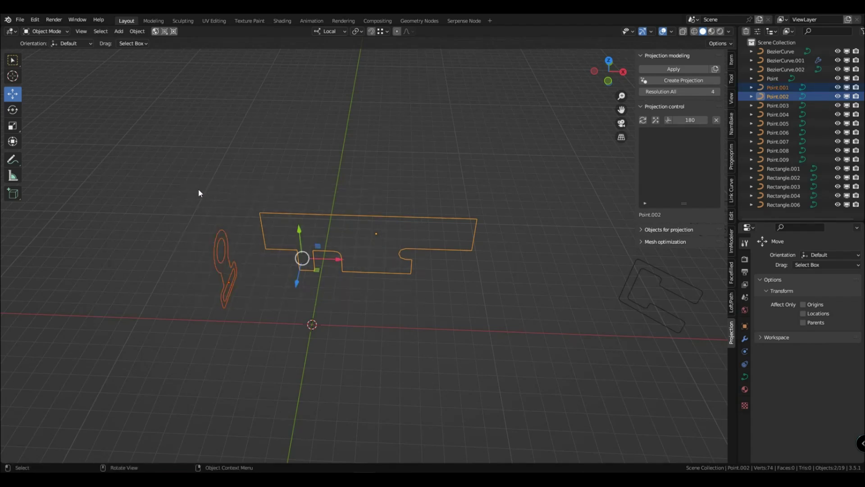
left_click(666, 83)
middle_click_drag(422, 207, 343, 282)
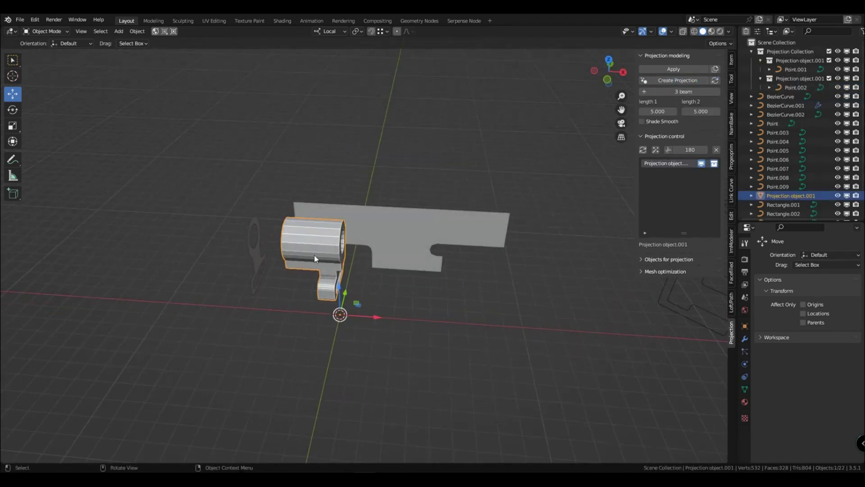
left_click(258, 260)
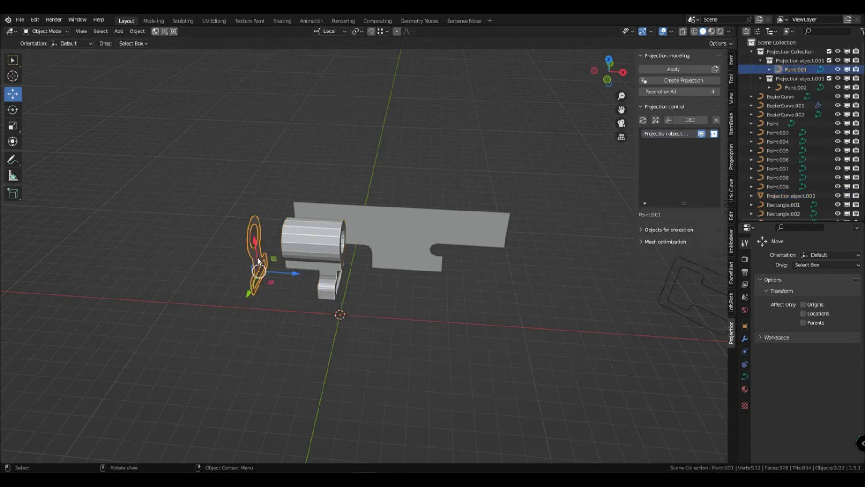
left_click(439, 261)
Step: Set the projection object's length 1 to 12 and length 2 to 15
left_click(333, 243)
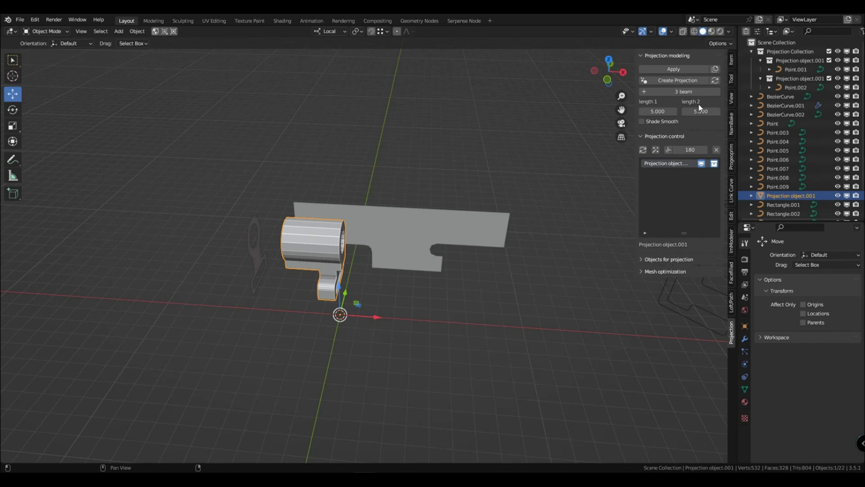
left_click(652, 112)
type("12")
key("Return")
key("Return")
left_click(705, 113)
type("15")
key("Return")
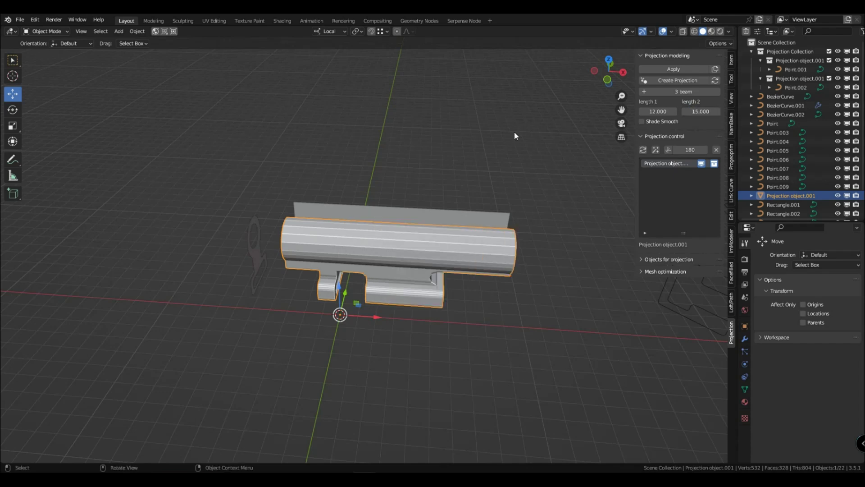
Step: Examine the projection object against its stepped source profile
middle_click_drag(533, 227, 536, 241)
scroll(535, 241, "up", 1)
left_click(428, 204)
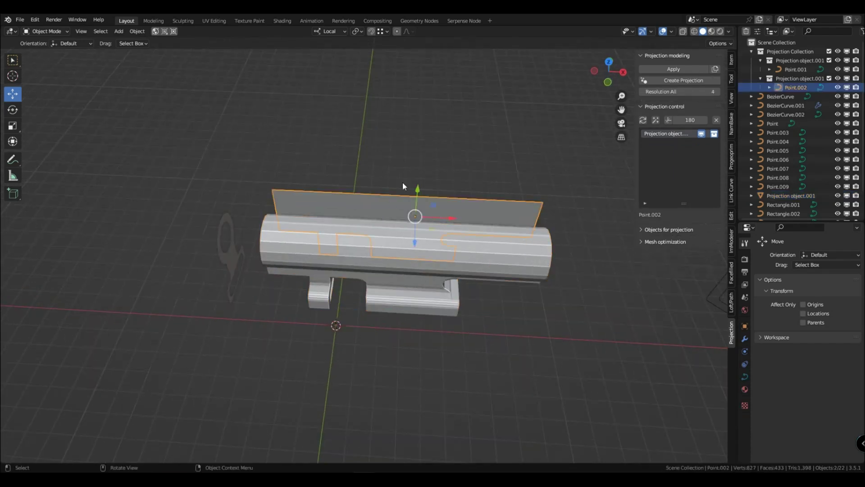
left_click(452, 244)
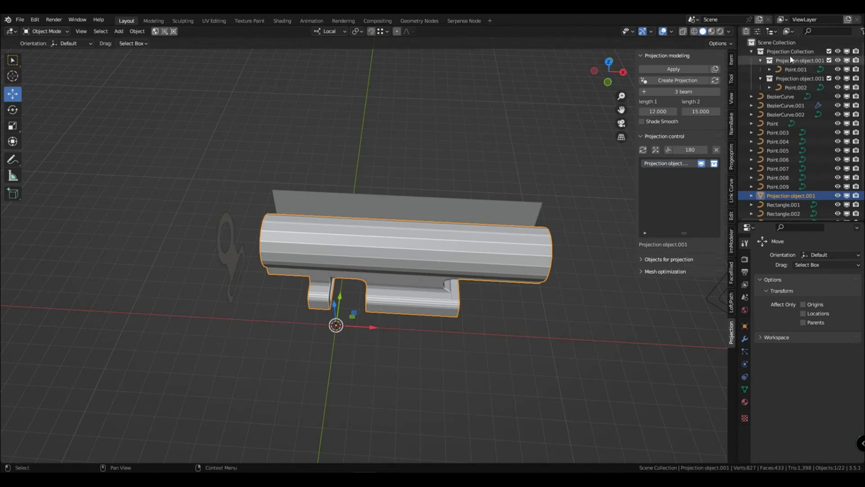
Step: Collapse the Projection Collection in the outliner, widen the outliner, and keep the projection object selected
left_click(752, 51)
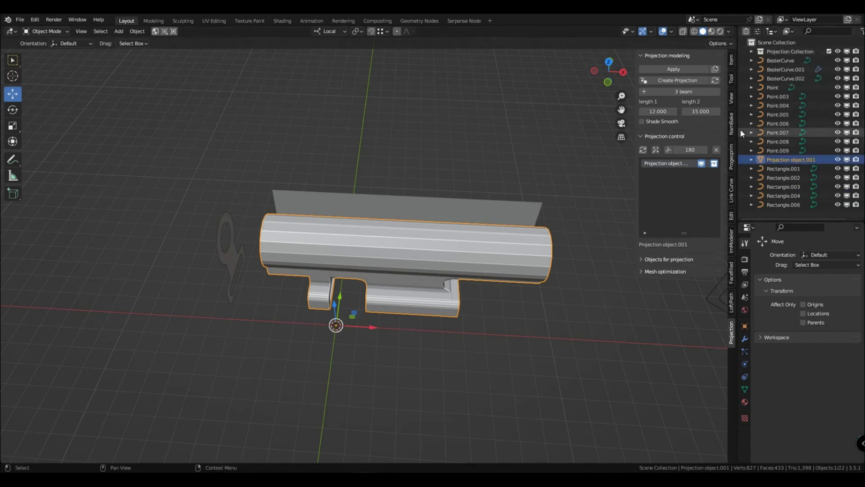
left_click_drag(738, 133, 718, 130)
left_click(547, 158)
middle_click_drag(411, 245, 431, 248)
left_click(407, 233)
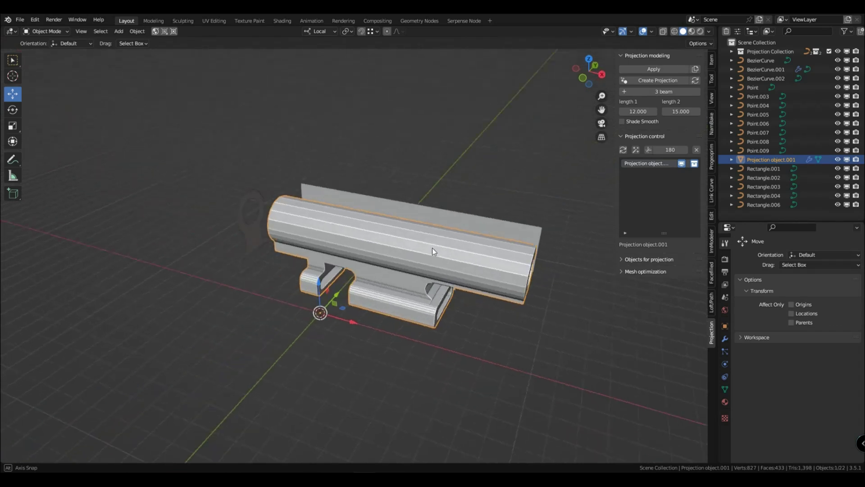
Step: Reduce the projection object's length 1 to 2.12
left_click_drag(644, 113, 627, 111)
left_click(643, 113)
key("Return")
middle_click_drag(530, 174, 372, 226)
left_click_drag(638, 111, 622, 111)
mouse_move(471, 279)
middle_mouse_down()
mouse_move(428, 274)
mouse_move(444, 267)
mouse_move(555, 286)
mouse_move(447, 262)
mouse_move(485, 273)
mouse_move(469, 277)
middle_mouse_up()
Step: Show the projection object's wireframe display to examine its topology, and hide it again
key("q")
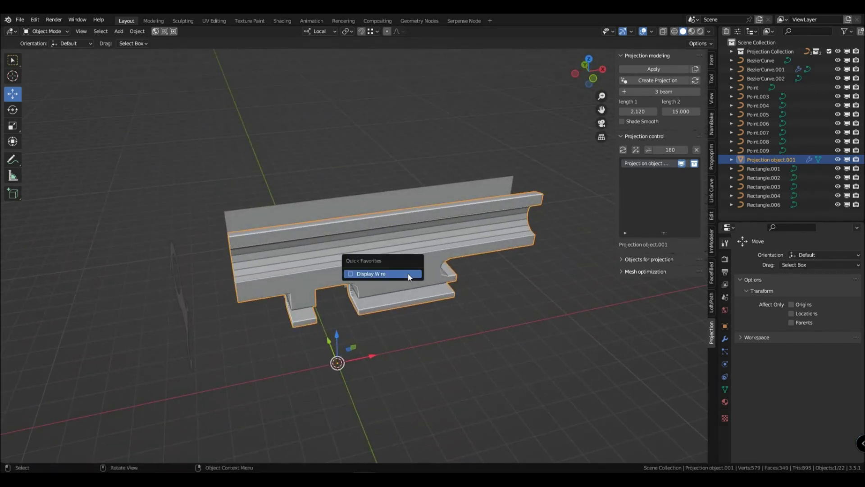
left_click(407, 274)
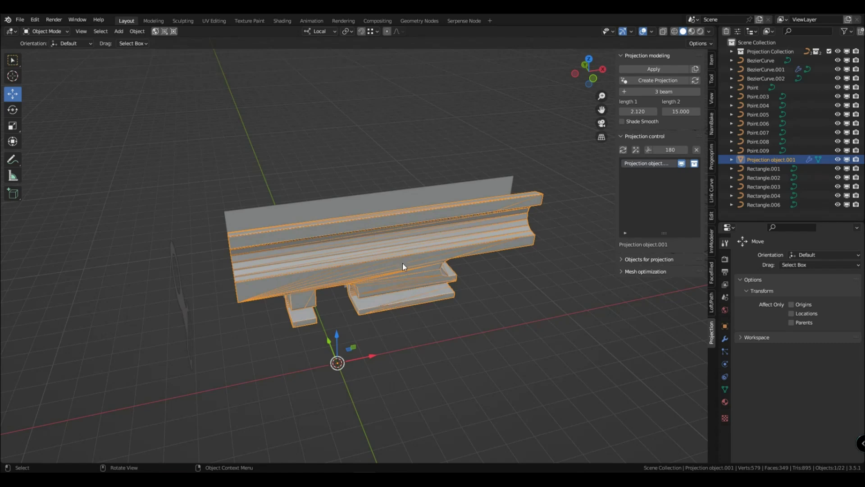
key("q")
left_click(403, 264)
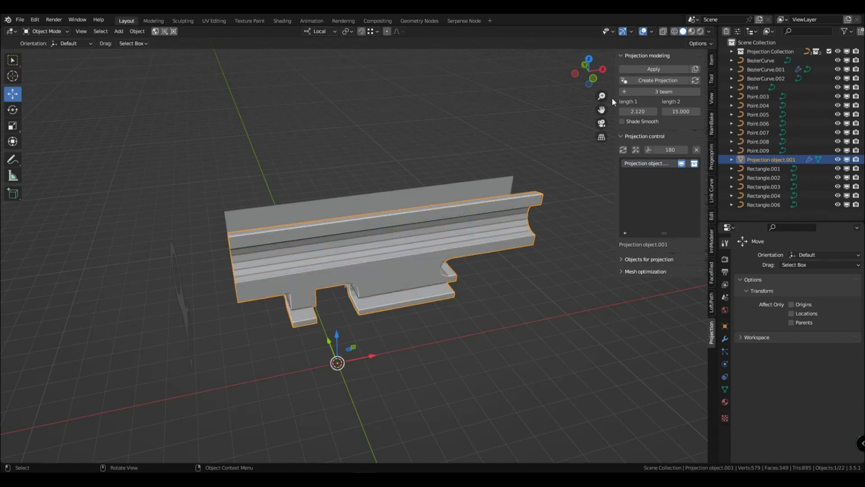
Step: Make an applied copy of the projection object, move it up about 5.43 m along Z, and toggle its wireframe display
left_click(696, 70)
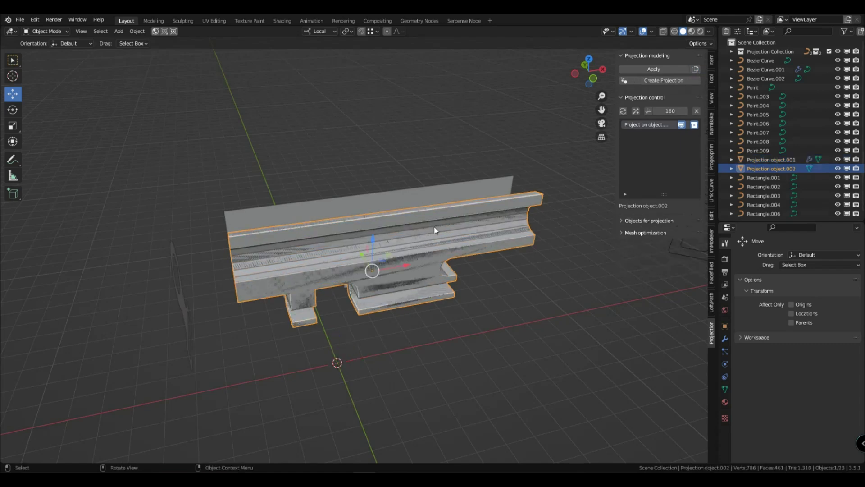
left_click(446, 96)
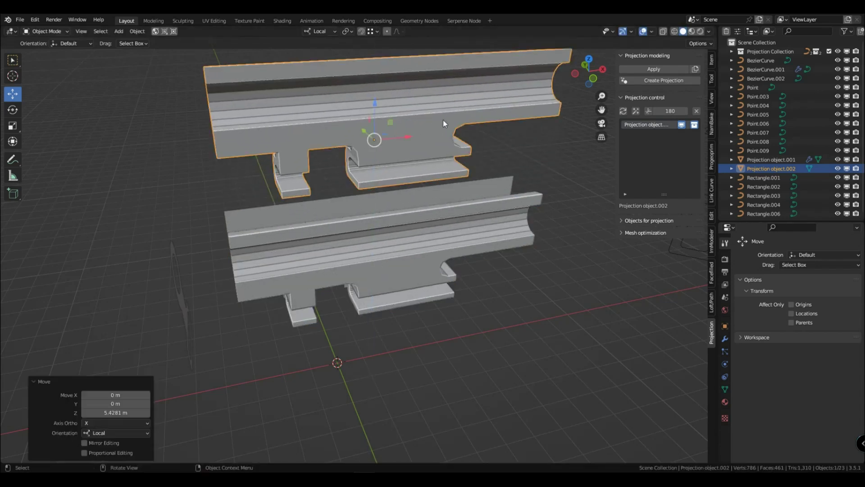
key("q")
left_click(417, 148)
middle_click_drag(450, 153, 442, 214)
Step: Delete the raised copy and reselect the original projection object
key("Delete")
left_click(370, 326)
middle_click_drag(425, 288, 380, 291)
scroll(380, 292, "up", 2)
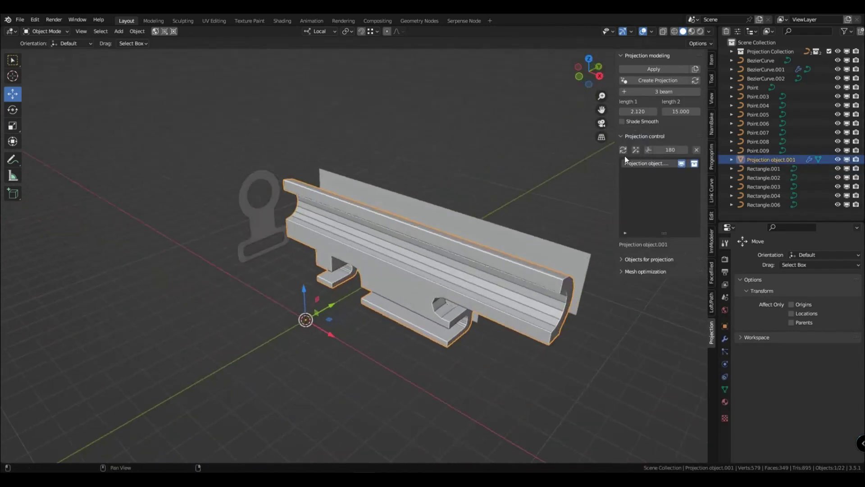
Step: Set the projection object's length 1 to 3.9 and length 2 to 13.3
left_click_drag(638, 111, 690, 111)
mouse_move(680, 111)
left_mouse_down()
mouse_move(591, 111)
mouse_move(685, 111)
left_mouse_up()
middle_click_drag(509, 262, 464, 231)
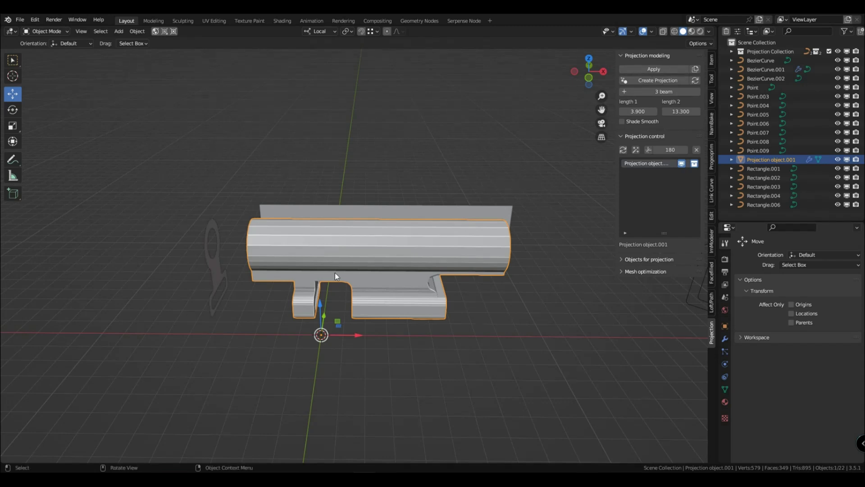
Step: Try applying the projection object directly, and undo it
left_click(630, 82)
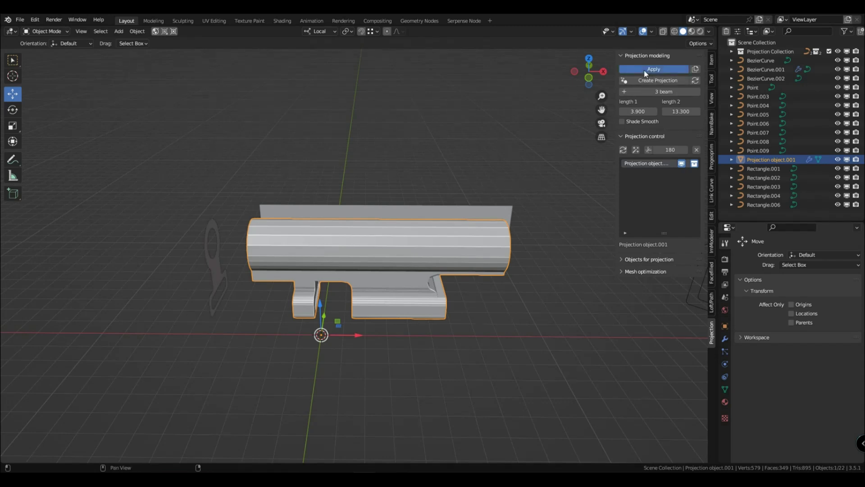
key("g")
right_click(422, 249)
key("ctrl+z")
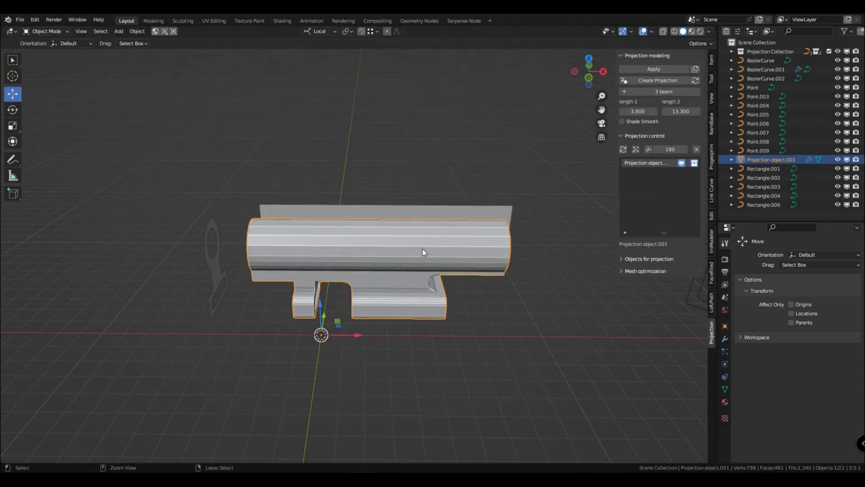
Step: Make an applied copy of the projection object, raise it above the original along Z, and check its mesh in Edit Mode
left_click(695, 69)
key("g")
key("z")
key("z")
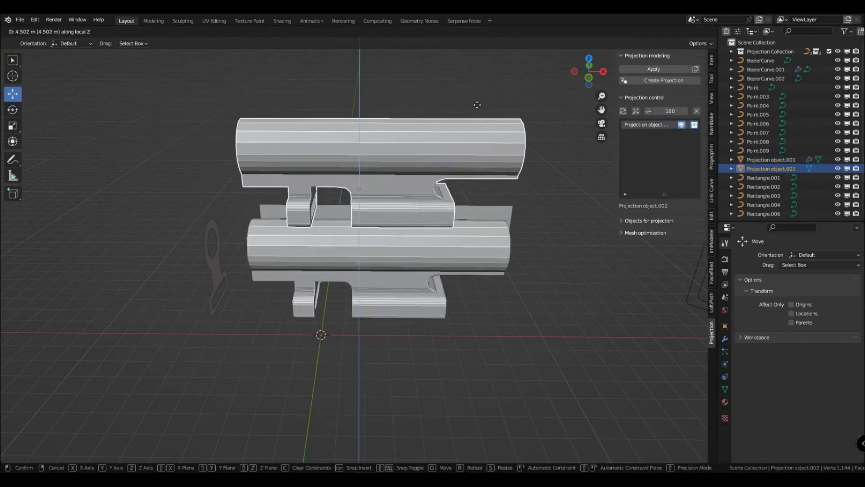
left_click(477, 90)
key("Tab")
key("Tab")
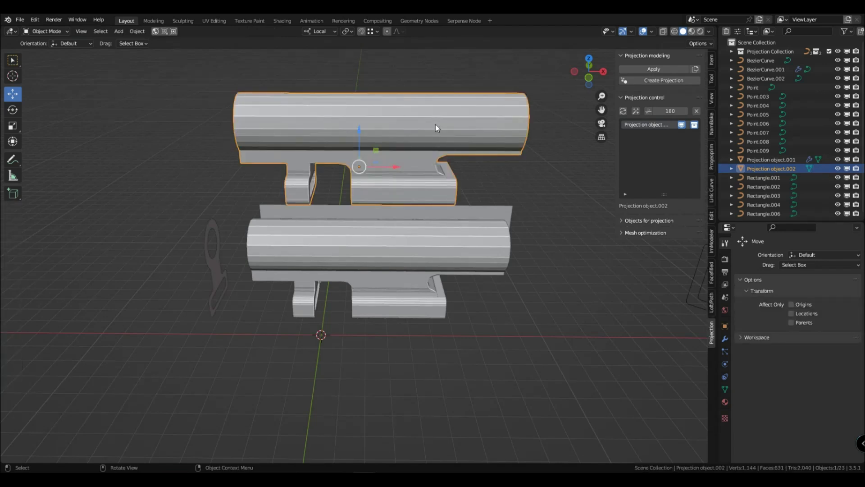
Step: Remove the applied copy above the original and select the live projection object
key("x")
left_click(428, 135)
left_click(432, 256)
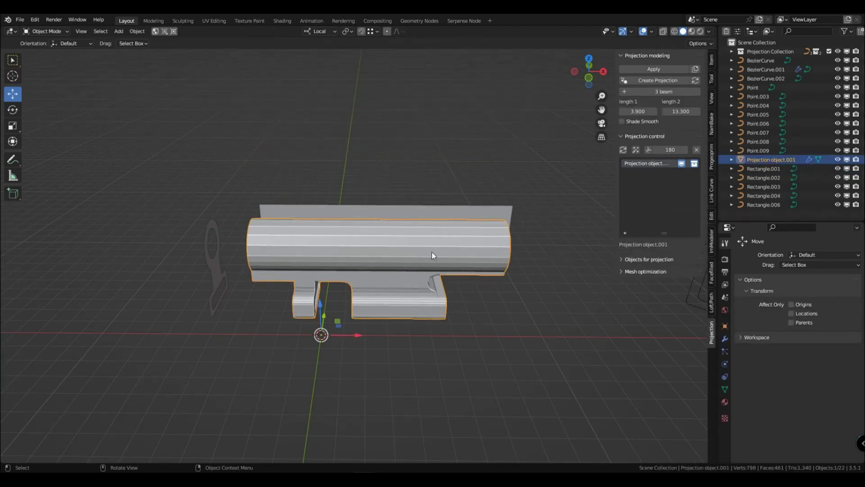
Step: Set the projection object's length 1 to 5.62 and length 2 to 14.86, and deselect everything
left_click_drag(637, 111, 715, 111)
left_click_drag(680, 111, 750, 111)
key("alt+a")
middle_click_drag(392, 296, 420, 286)
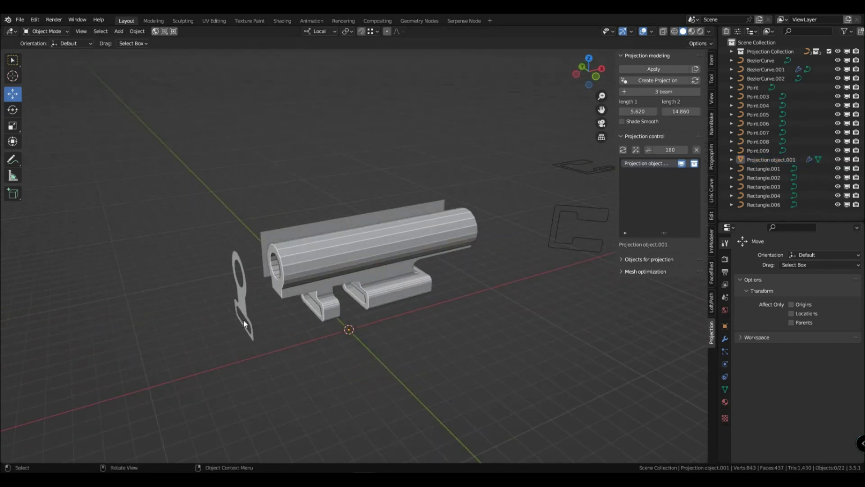
Step: Edit the ring-shaped end profile curve and move its ring's control points about 0.026 m along global Z
middle_click_drag(243, 321, 289, 230)
left_click(310, 320)
key("Tab")
scroll(339, 310, "up", 3)
left_click_drag(279, 218, 403, 316)
key("g")
key("z")
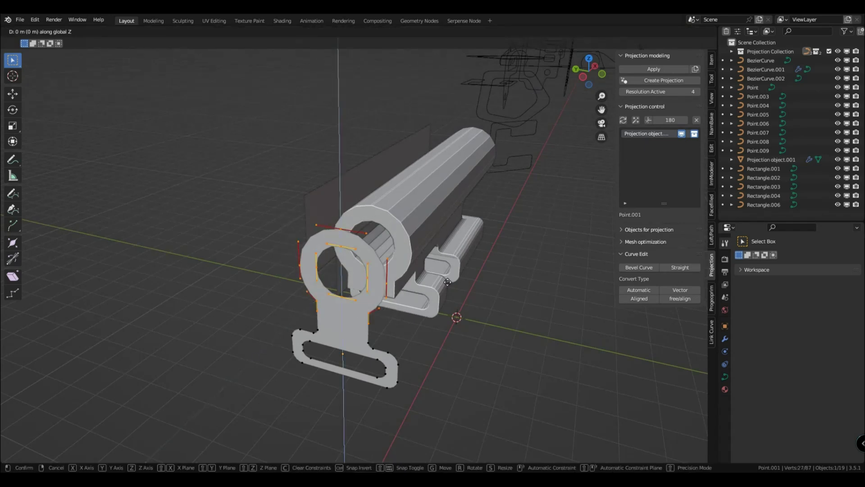
left_click(447, 280)
Step: Shift the ring's control points again along global Z and return to Object Mode
middle_click_drag(447, 280, 372, 269)
key("g")
key("z")
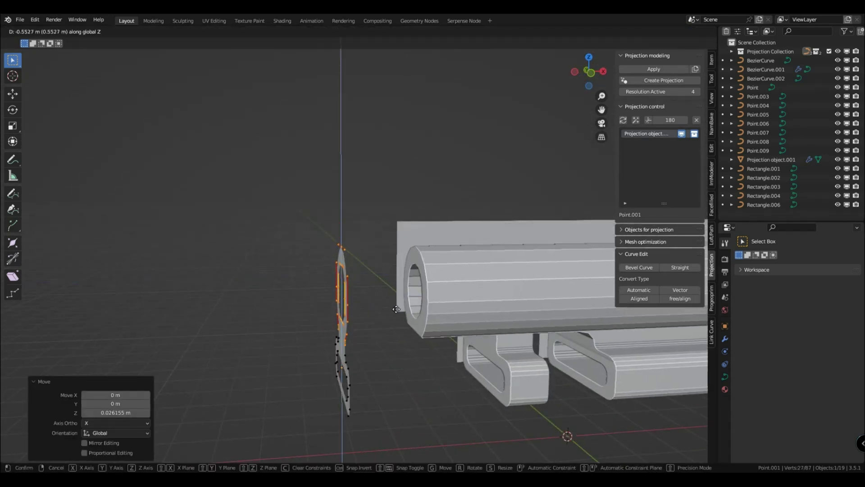
left_click(396, 293)
middle_click_drag(387, 311, 319, 294)
key("Tab")
key("Tab")
key("Tab")
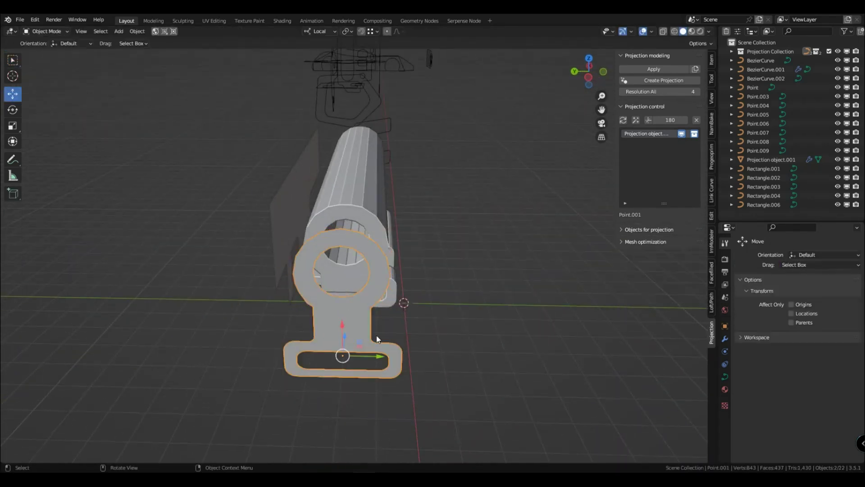
Step: Try a Resolution All of 3 on the ring-shaped end profile curve and restore it to 4
middle_click_drag(351, 318, 330, 325)
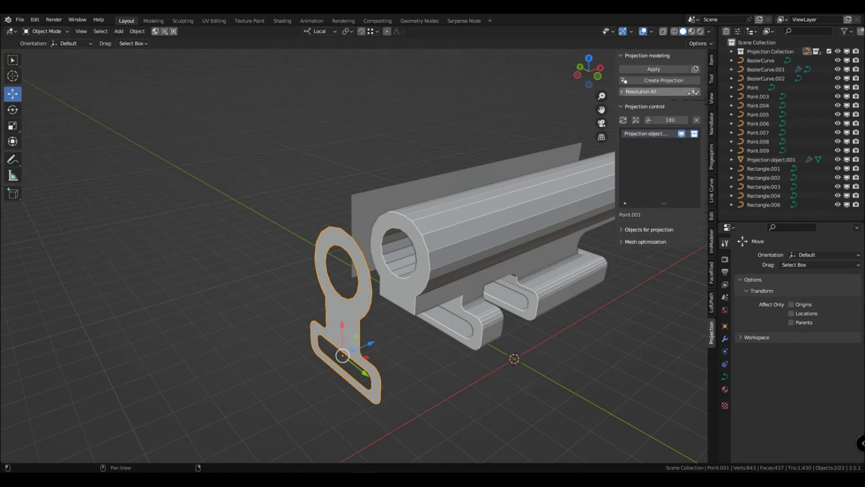
left_click(623, 92)
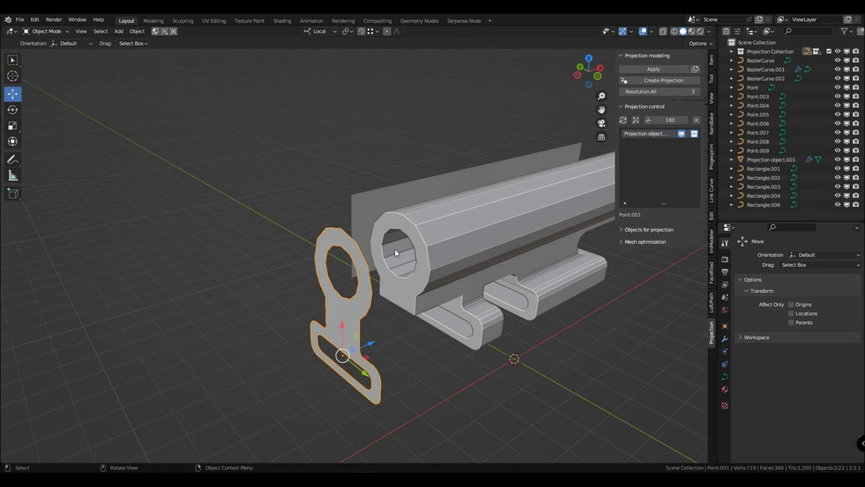
left_click(693, 92)
Step: Select a point on the end profile's inner ring, try lower Resolution Active values from 3 down, and restore 4
key("Tab")
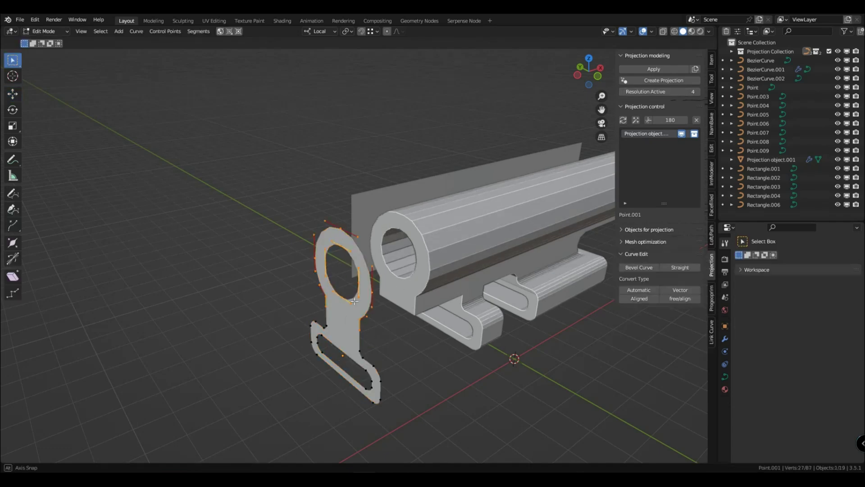
middle_click_drag(355, 301, 387, 302)
left_click(349, 307)
scroll(349, 307, "up", 3)
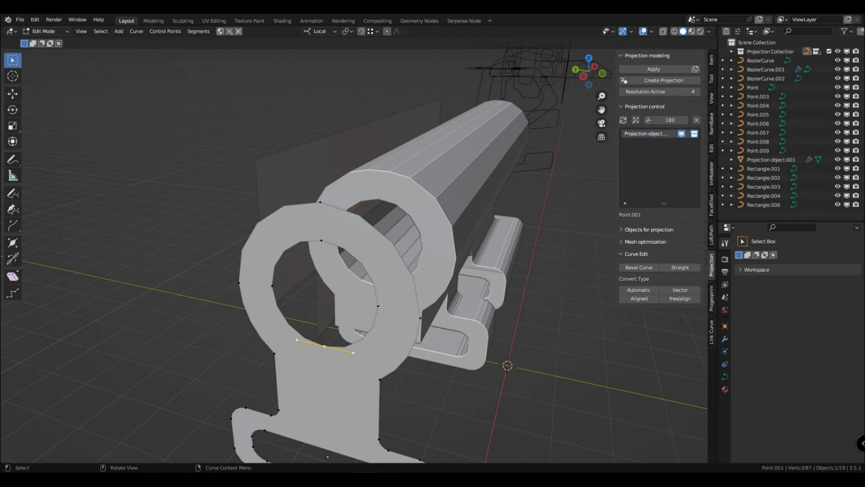
left_click(622, 92)
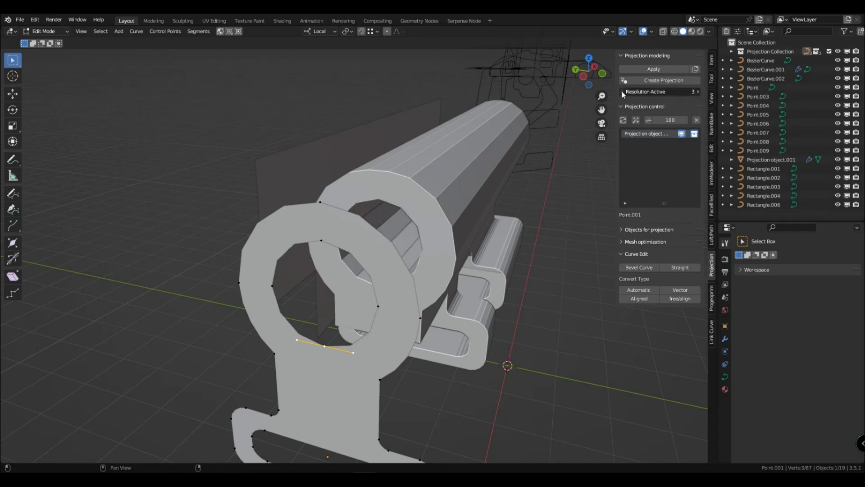
left_click(622, 92)
left_click(697, 93)
left_click(698, 93)
Step: Try a Resolution Active of 2 on the end profile's outer contour, raise it again, and leave Edit Mode
left_click(423, 326)
left_click(622, 92)
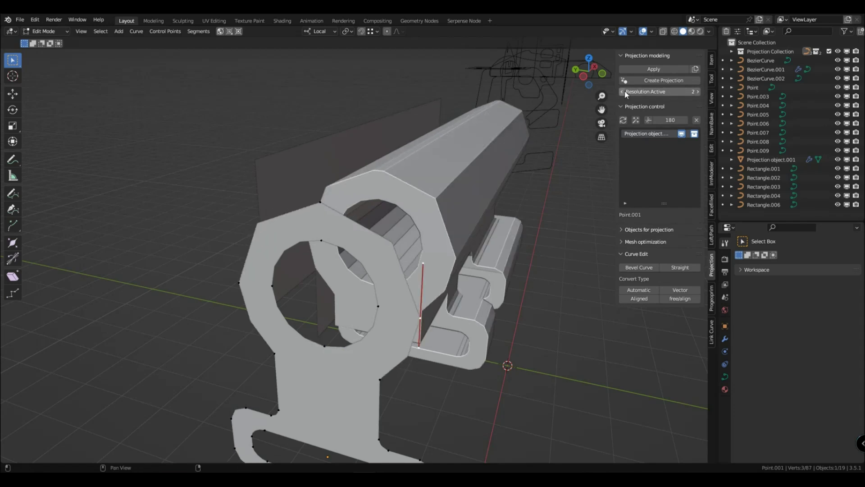
left_click(698, 91)
scroll(439, 324, "down", 2)
middle_click_drag(440, 324, 360, 301)
key("Tab")
Step: Select the long side profile curve, try a Resolution All of 3, and restore it to 4
left_click(408, 333)
scroll(407, 332, "down", 3)
left_click(289, 286)
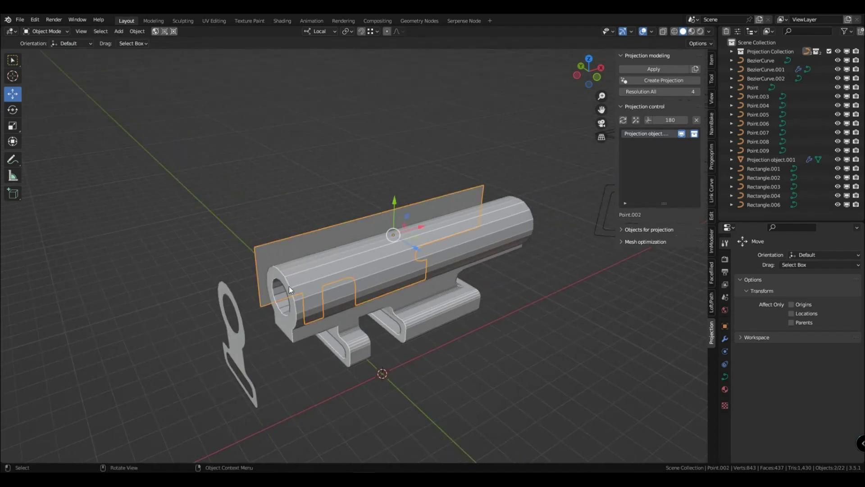
middle_click_drag(288, 286, 496, 315)
middle_click_drag(358, 326, 387, 320)
double_click(658, 91)
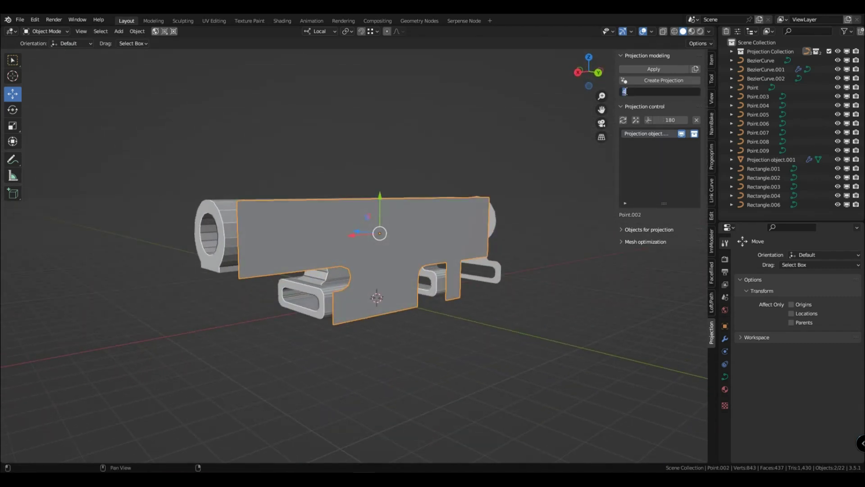
type("3")
key("Return")
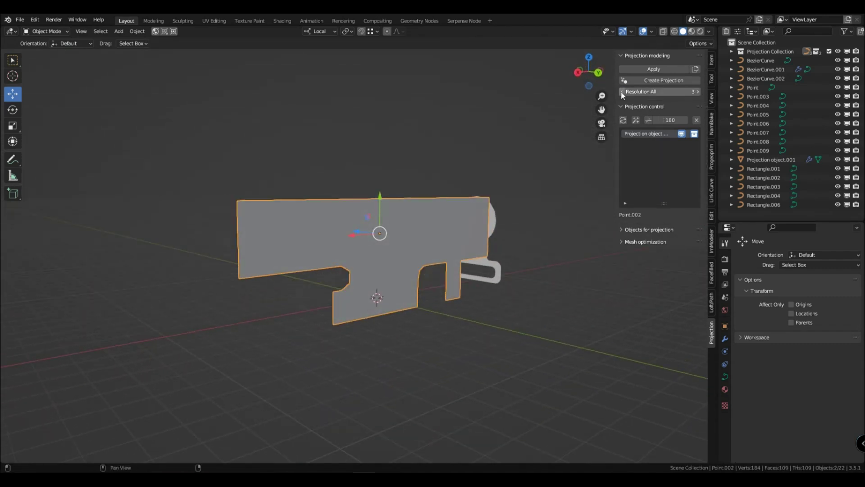
left_click(698, 91)
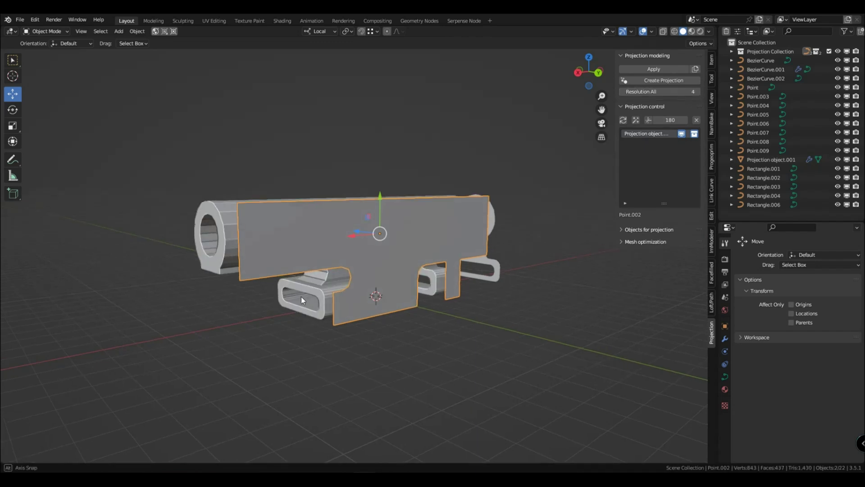
Step: In Edit Mode, try scaling the points around the side profile's rounded notch and moving them along X, cancelling both
middle_click_drag(301, 296, 253, 315)
scroll(252, 316, "up", 2)
key("Tab")
middle_click_drag(334, 283, 341, 283)
key("s")
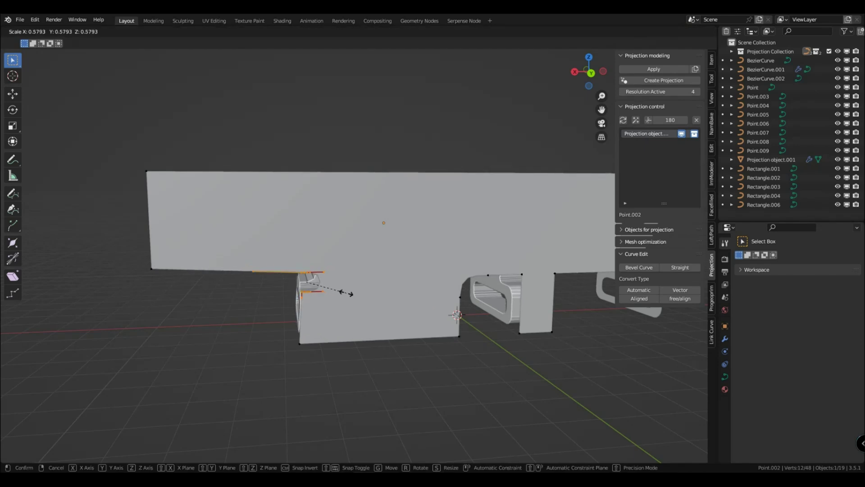
key("Escape")
middle_click_drag(244, 354, 243, 191)
key("g")
key("x")
key("Escape")
Step: Try moving the side profile's upper edge points along Z, cancel it, and leave Edit Mode
left_click_drag(161, 154, 455, 208)
key("g")
key("z")
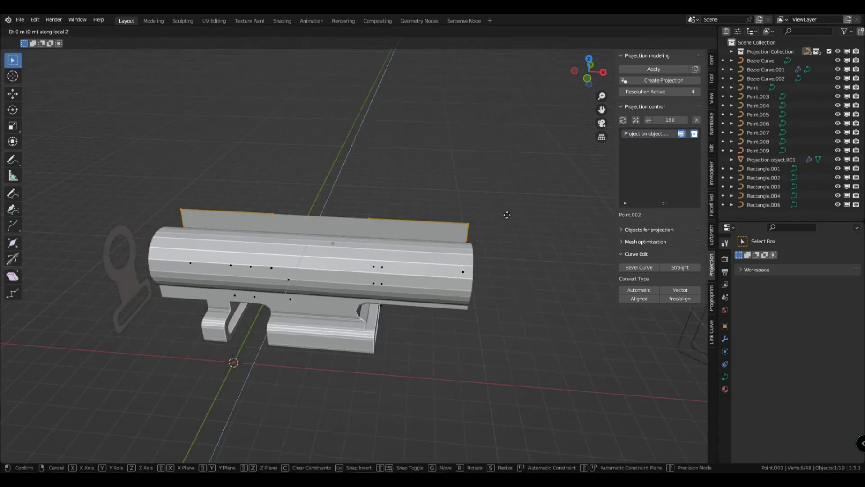
key("z")
key("Escape")
key("Tab")
Step: Select the tube-shaped projection object and delete it with the Projection control
middle_click_drag(467, 269, 401, 326)
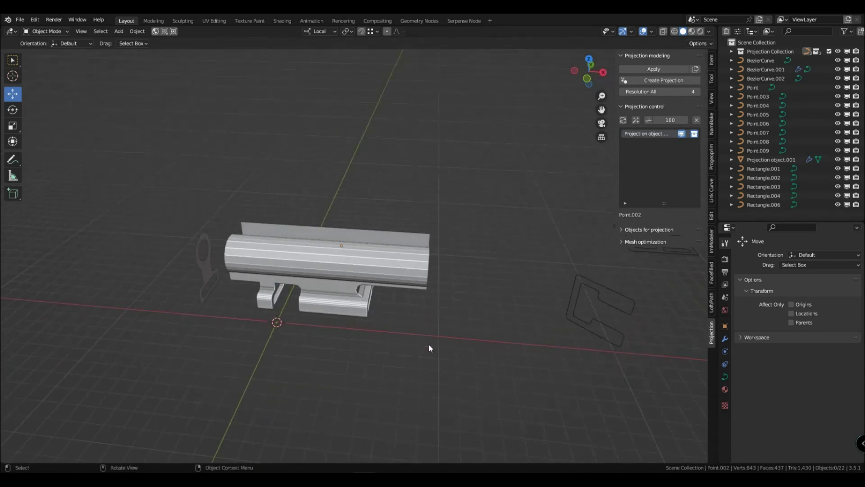
middle_click_drag(484, 349, 470, 344, "shift")
left_click(318, 282)
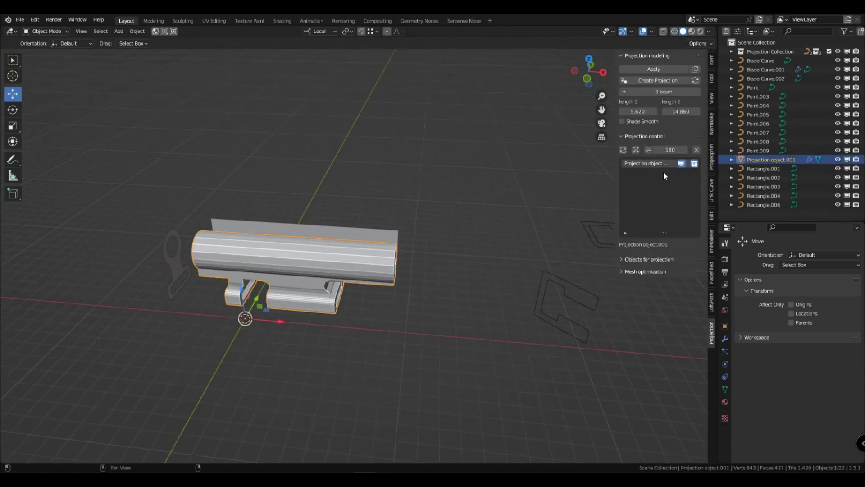
left_click(696, 151)
left_click(360, 303)
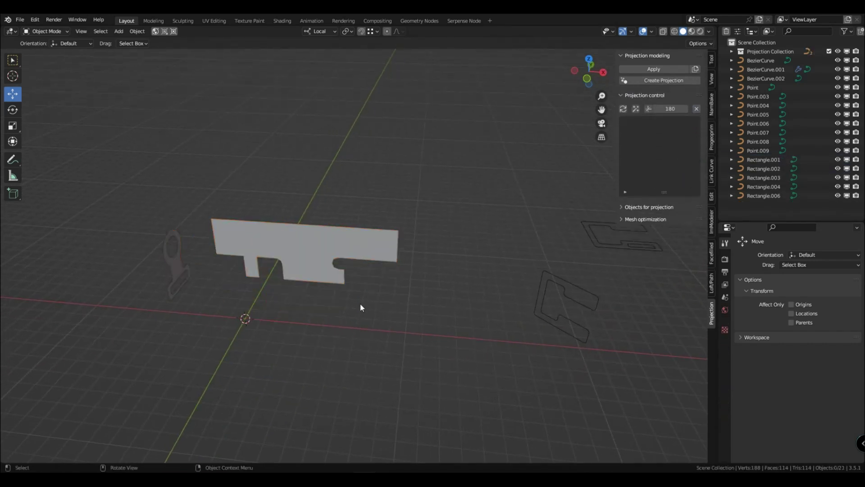
Step: Create a projection object from the two perpendicular C-shaped curves, Rectangle.001 and Rectangle.003
middle_click_drag(490, 322, 263, 303, "shift")
middle_click_drag(365, 301, 377, 293)
scroll(377, 293, "up", 1)
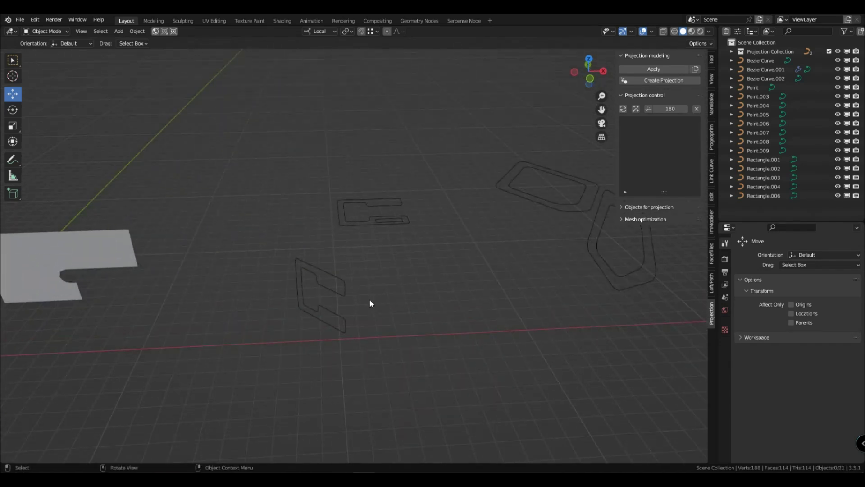
left_click_drag(276, 158, 419, 356)
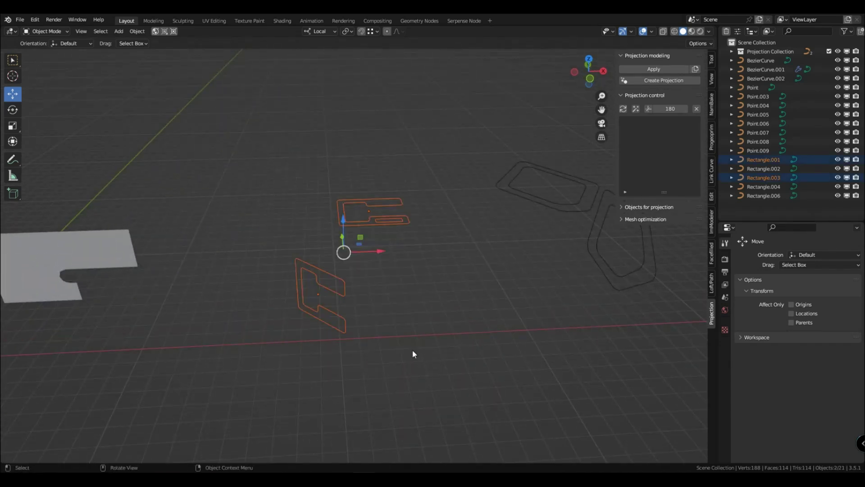
left_click(340, 286)
middle_click_drag(341, 286, 319, 297)
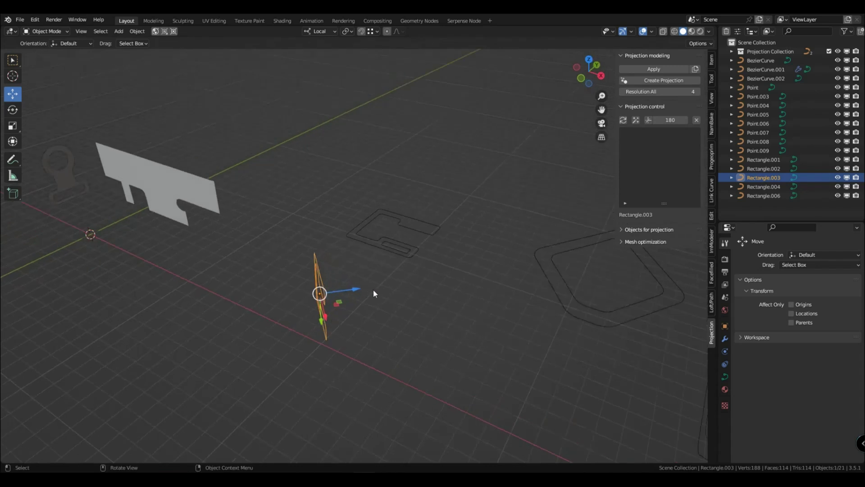
left_click(387, 236)
middle_click_drag(390, 293, 280, 168)
left_click_drag(279, 168, 410, 363)
left_click(662, 81)
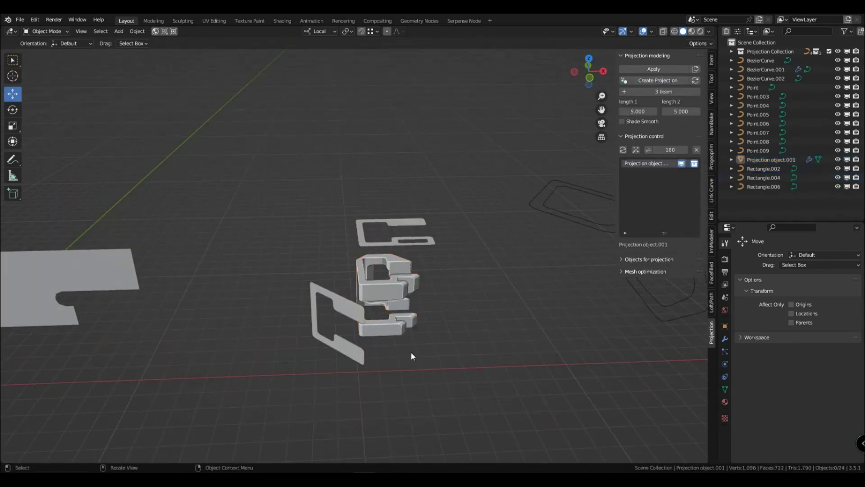
Step: Rotate the upper C-shaped curve 134° about global Z and shift it slightly with the move gizmo
middle_click_drag(411, 353, 420, 309)
left_click(392, 293)
scroll(393, 297, "up", 3)
left_click_drag(366, 344, 387, 347)
middle_click_drag(387, 347, 407, 180)
left_click(407, 215)
middle_click_drag(407, 214, 434, 258)
left_click(428, 126)
key("r")
key("z")
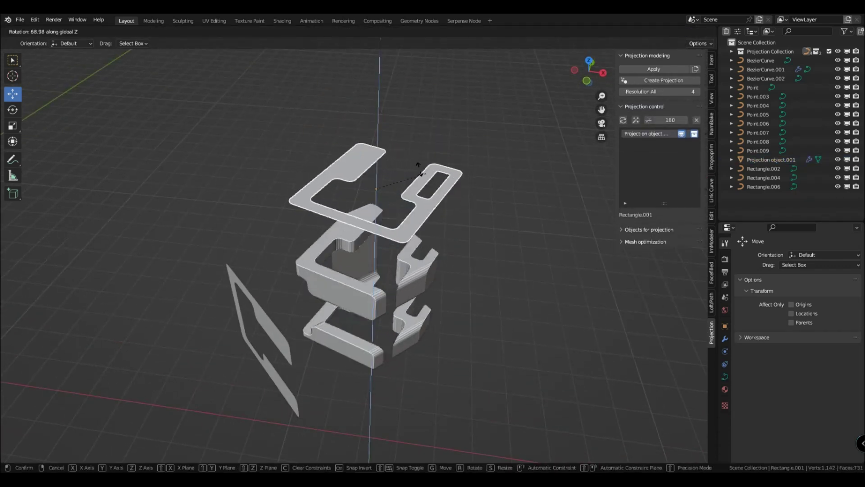
left_click(382, 167)
left_click_drag(388, 180, 379, 185)
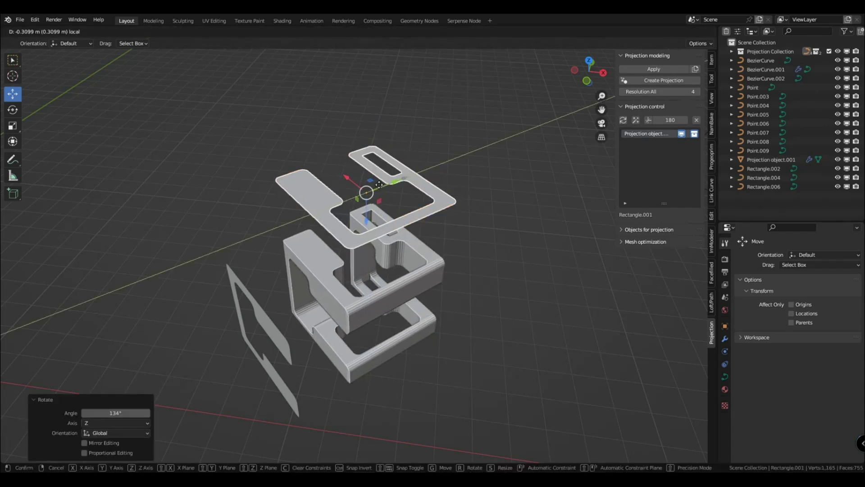
left_click(380, 184)
Step: Select the projection object from the projection list, shorten that list, and expand the Objects for projection settings
middle_click_drag(367, 237, 493, 193)
left_click(641, 134)
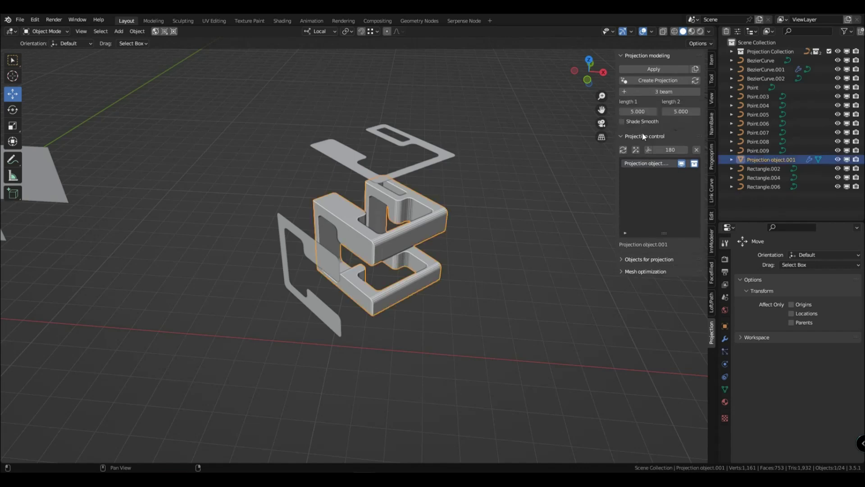
left_click(524, 255)
left_click(639, 165)
left_click_drag(661, 232, 650, 195)
left_click(625, 232)
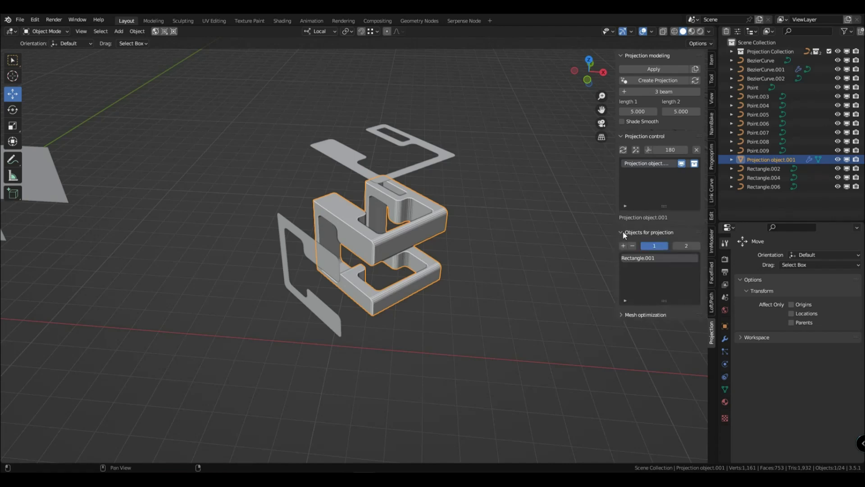
Step: Check which curves drive beams 1 and 2 by selecting Rectangle.001 and Rectangle.003 from the Objects for projection lists
left_click(638, 261)
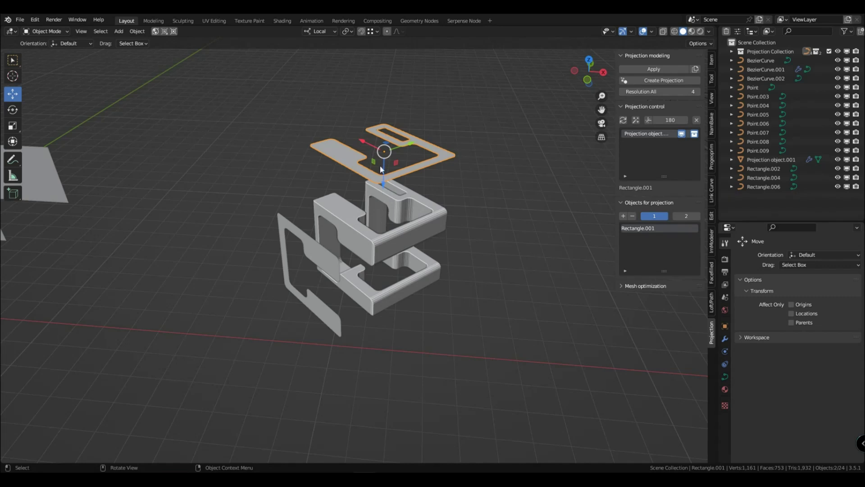
left_click(684, 217)
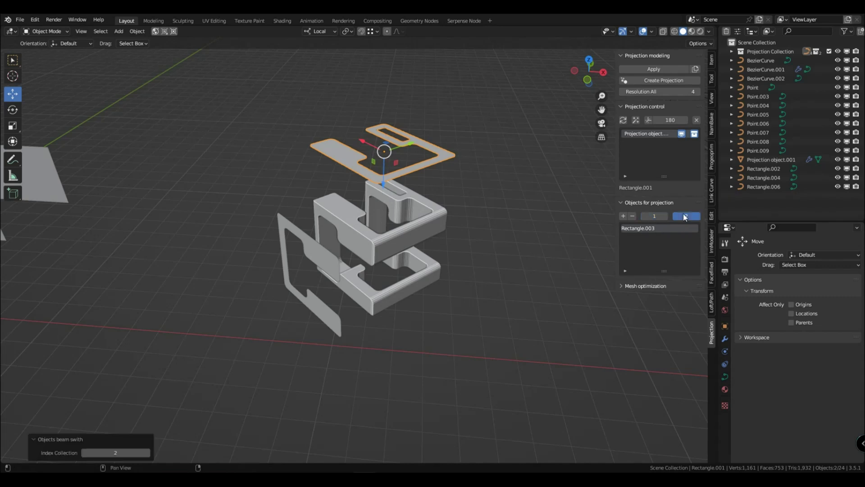
left_click(639, 229)
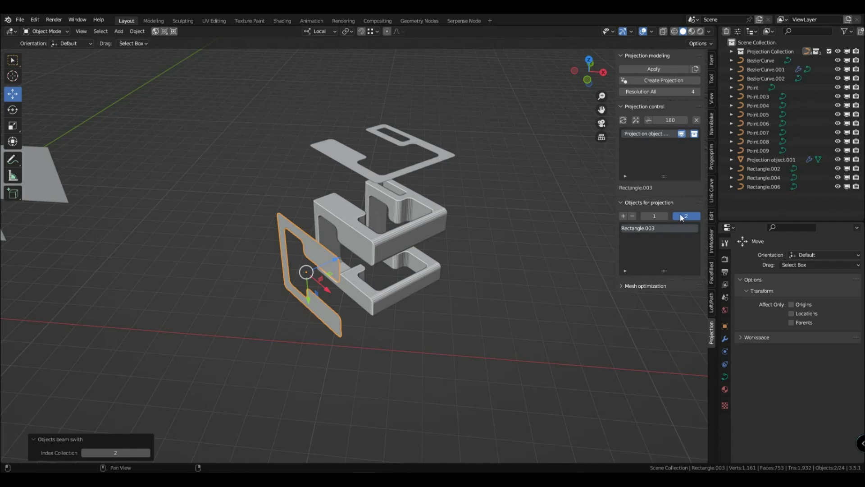
left_click(655, 215)
left_click(648, 228)
left_click(407, 233)
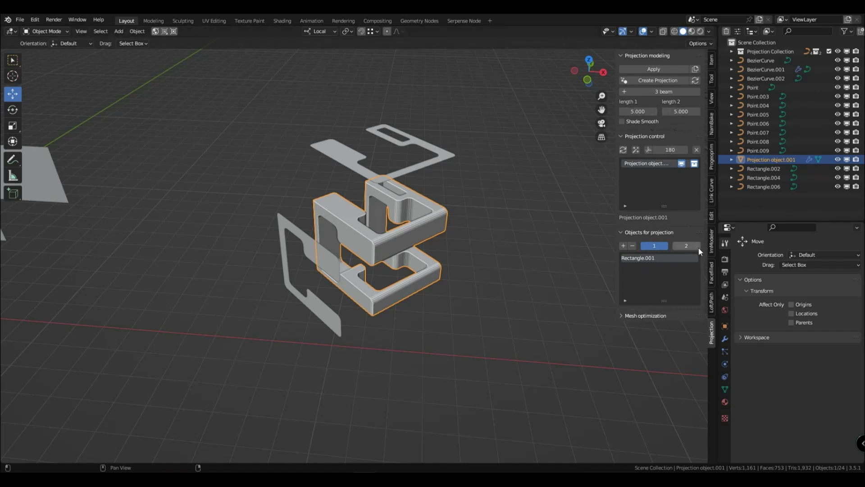
left_click(683, 247)
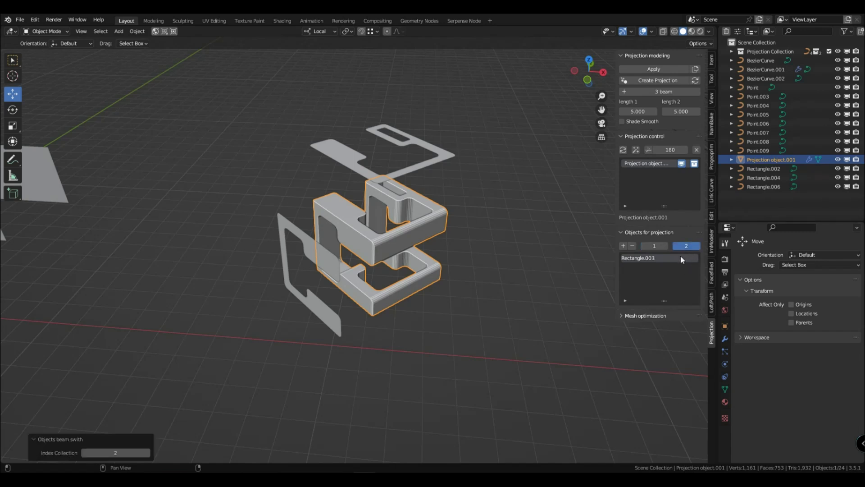
left_click(653, 259)
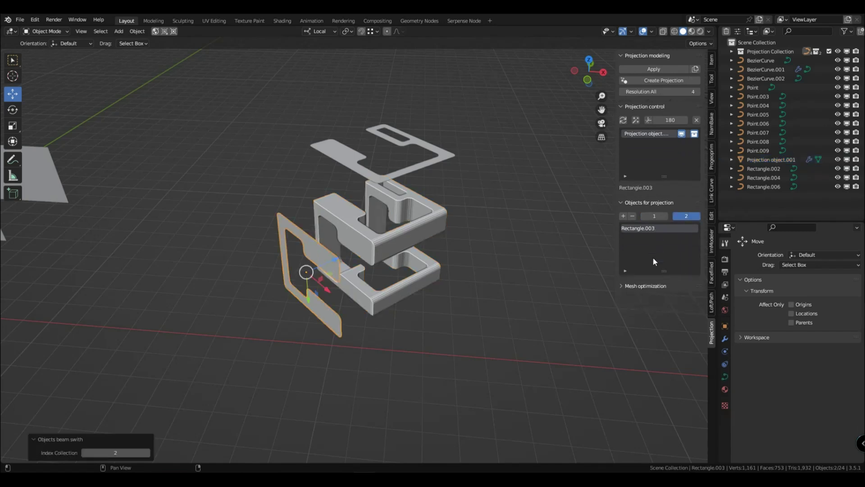
Step: Select the bracket-shaped projection object and delete it with the Projection control
left_click(530, 306)
middle_click_drag(408, 294, 265, 268)
left_click(264, 268)
middle_click_drag(476, 254, 560, 253, "shift")
left_click(696, 150)
Step: Create a projection object from the flat diamond-shaped curve Rectangle.002 and the upright curve Rectangle.004
middle_click_drag(504, 290, 366, 240)
left_click(365, 240)
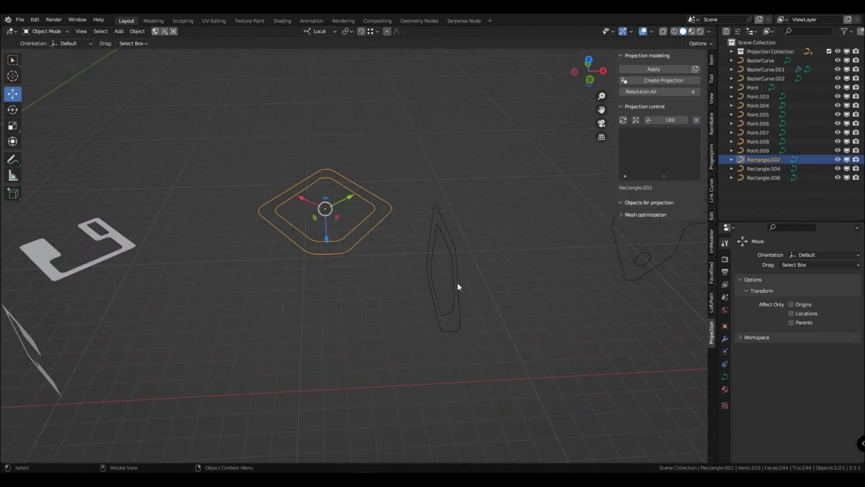
left_click(458, 282, "shift")
left_click(658, 80)
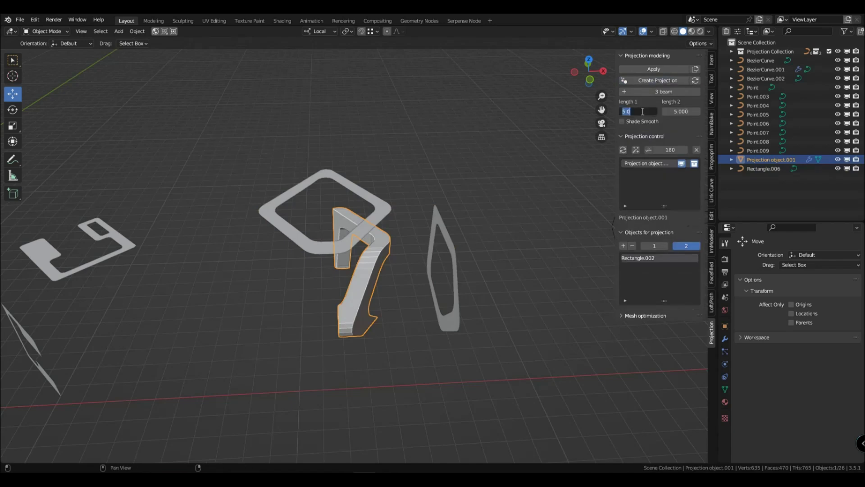
Step: Set the new projection object's length 1 to 12 and select the upright profile curve Rectangle.004
type("12")
key("Return")
mouse_move(348, 310)
middle_mouse_down()
mouse_move(350, 299)
mouse_move(355, 326)
middle_mouse_up()
left_click(388, 301)
middle_click_drag(389, 301, 376, 274)
scroll(418, 330, "up", 3)
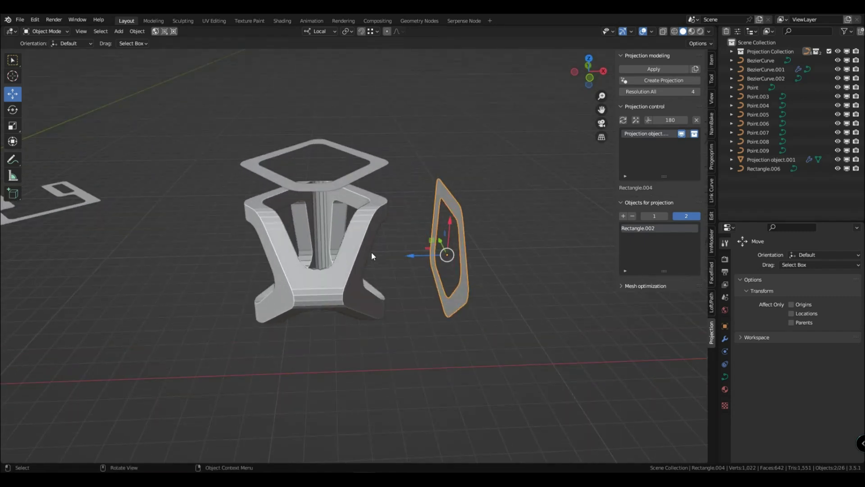
Step: Try scaling the front corner points of the flat diamond-shaped curve Rectangle.002 in Edit Mode
middle_click_drag(440, 185, 480, 215)
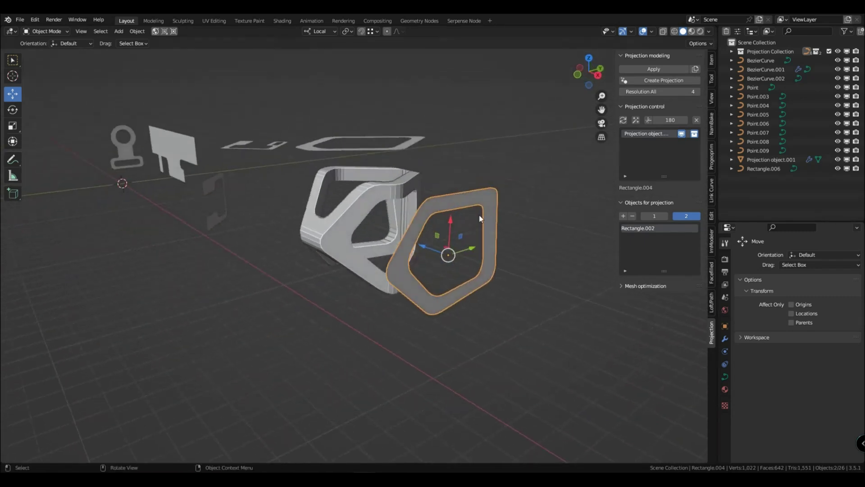
middle_click_drag(349, 254, 261, 176)
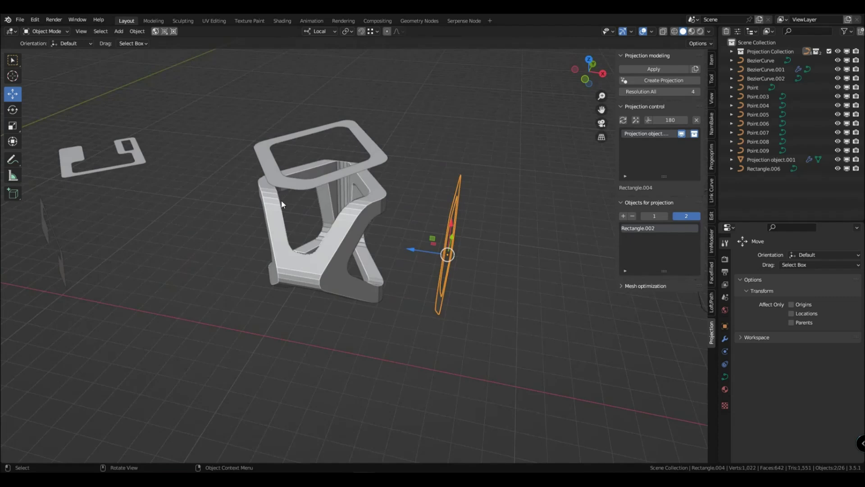
middle_click_drag(282, 204, 412, 332)
left_click(379, 266)
key("Tab")
key("s")
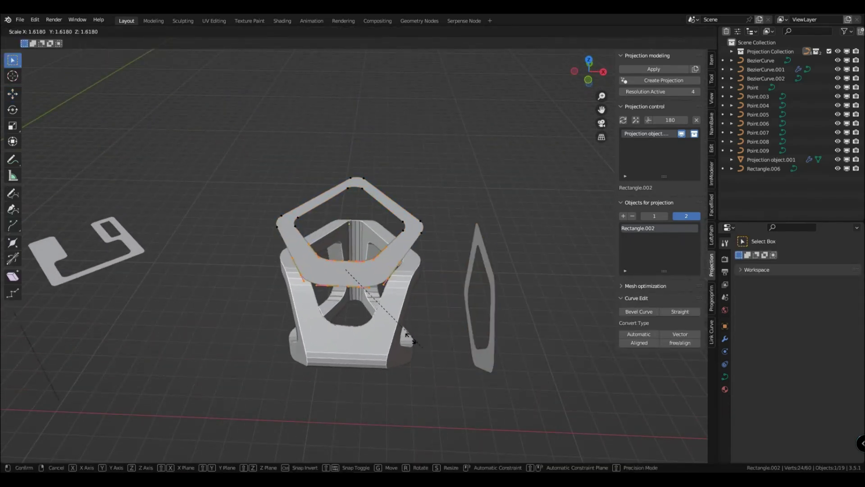
left_click(309, 233)
Step: Try moving the inner front corner points of Rectangle.002 along local X and rotating them about the Y axis
left_click_drag(309, 234, 372, 262)
key("g")
key("x")
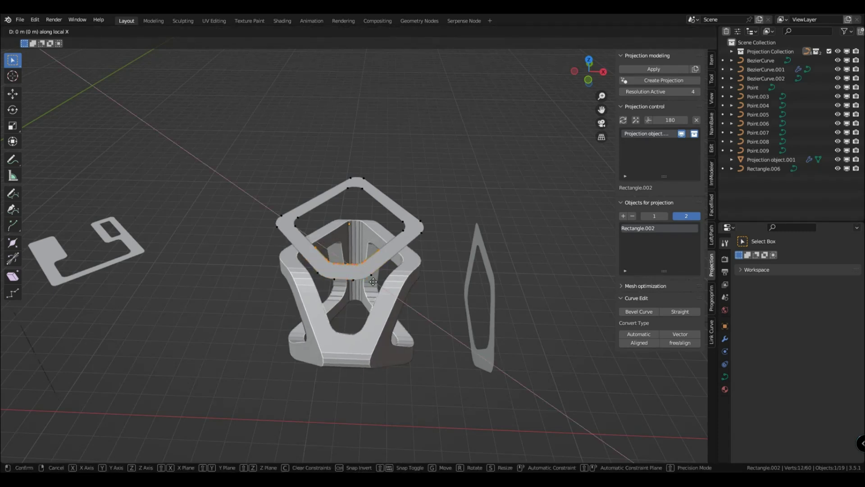
key("r")
key("y")
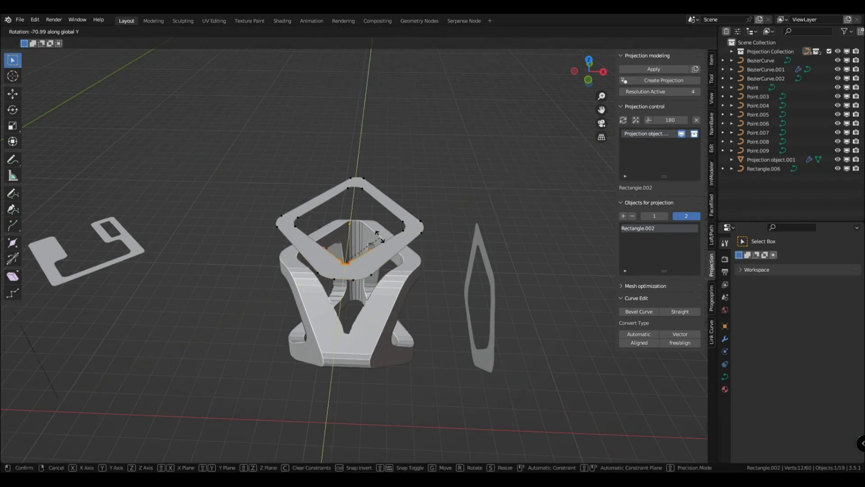
right_click(365, 306)
Step: Try moving the inner corner points of Rectangle.002 along the global Y axis, and return to Object Mode
key("g")
key("y")
key("y")
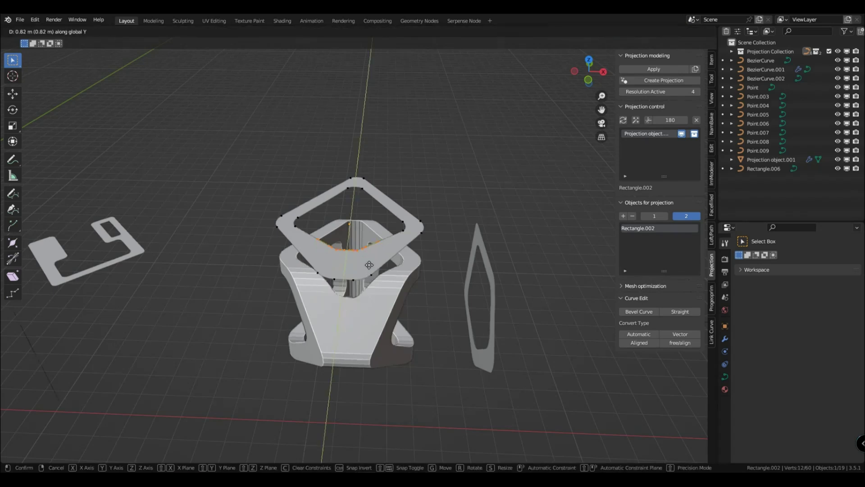
right_click(403, 307)
key("Tab")
Step: Lower the flat curve Rectangle.002 along its vertical axis until it cuts into the upper part of the projection object
middle_click_drag(396, 361, 395, 343)
middle_click_drag(392, 311, 348, 246)
left_click_drag(348, 250, 349, 333)
middle_click_drag(349, 334, 353, 353)
Step: Make an applied copy of the projection object, move it along Z and delete it
left_click(354, 353)
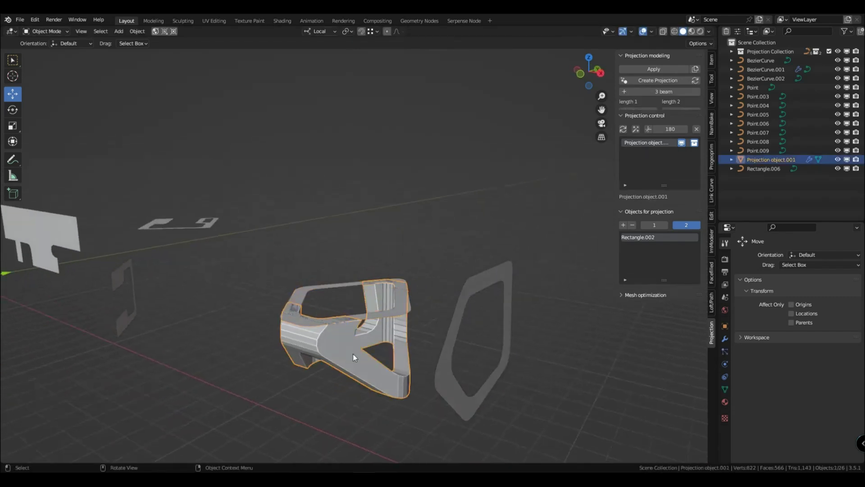
left_click(695, 69)
key("g")
key("z")
left_click(424, 216)
mouse_move(423, 216)
middle_mouse_down()
mouse_move(315, 243)
mouse_move(334, 221)
mouse_move(436, 224)
middle_mouse_up()
key("Delete")
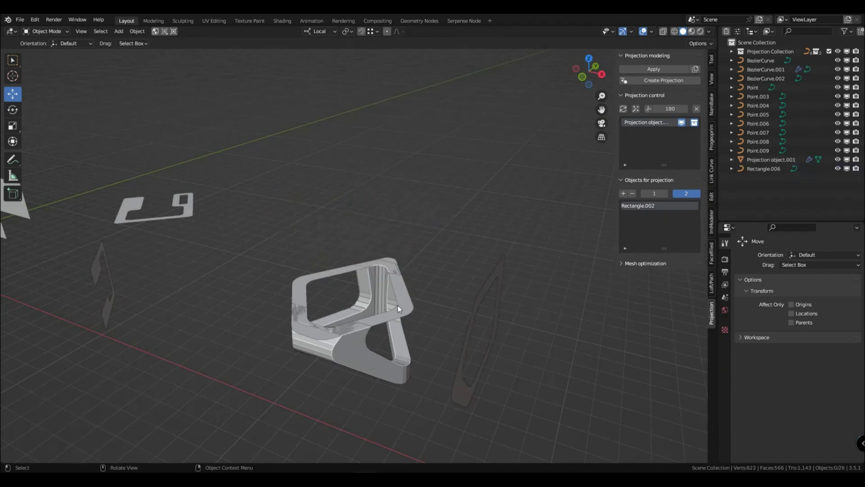
Step: Raise the flat curve Rectangle.002 back above the projection object
left_click(397, 304)
middle_click_drag(397, 304, 350, 319)
left_click_drag(350, 319, 350, 255)
Step: Move the upright curve Rectangle.004 along its normal into the middle of the projection object
left_click(491, 319)
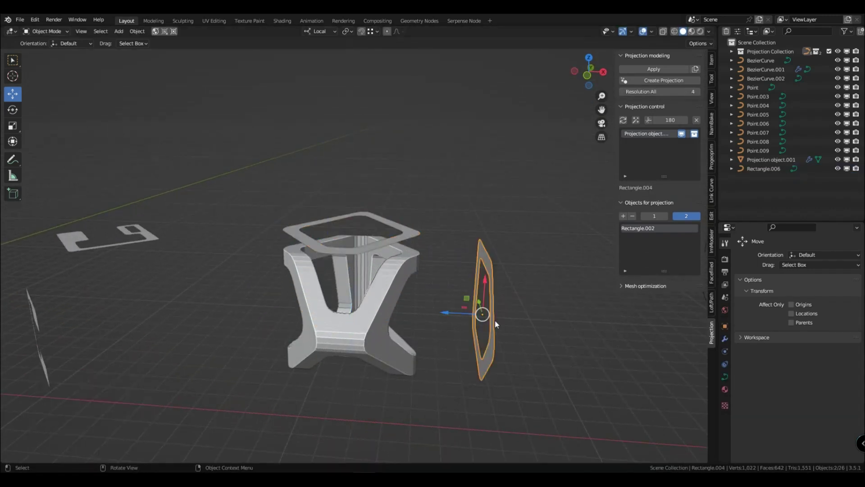
left_click_drag(449, 309, 324, 303)
left_click(324, 303)
Step: Make an applied copy of the half-cut projection object, shift it along Z and delete the copy
left_click(313, 304)
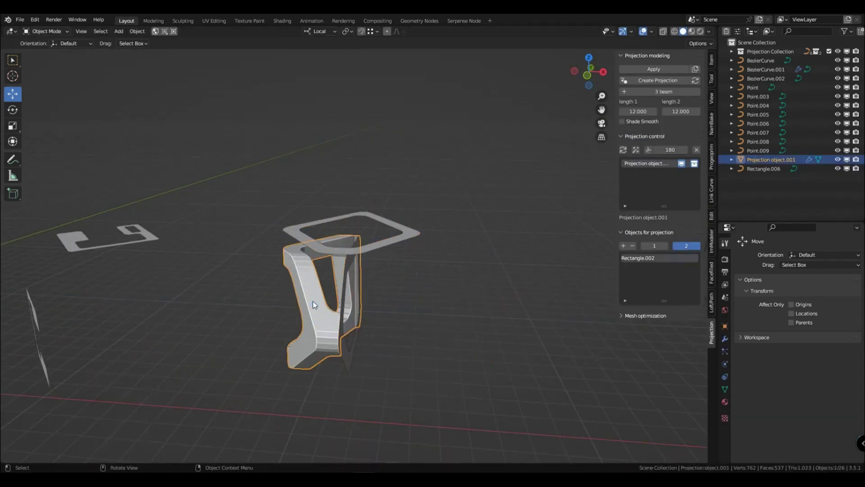
left_click(696, 71)
key("g")
key("z")
left_click(409, 172)
middle_click_drag(409, 172, 402, 190)
key("x")
left_click(403, 190)
Step: Annotate the projection direction at the upright curve Rectangle.004 with an arrow and an X, and erase the marks
middle_click_drag(361, 294, 385, 287)
left_click(350, 297)
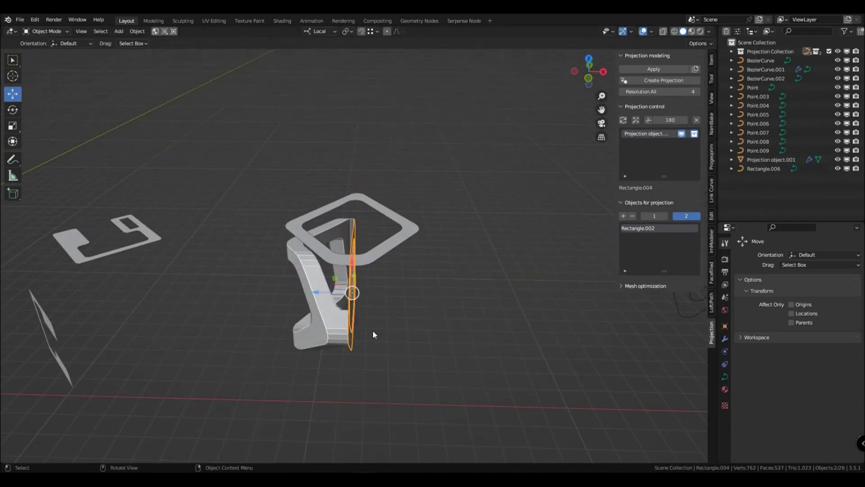
middle_click_drag(373, 332, 360, 340)
middle_click_drag(306, 330, 318, 305)
left_click(11, 161)
left_click_drag(342, 294, 317, 292)
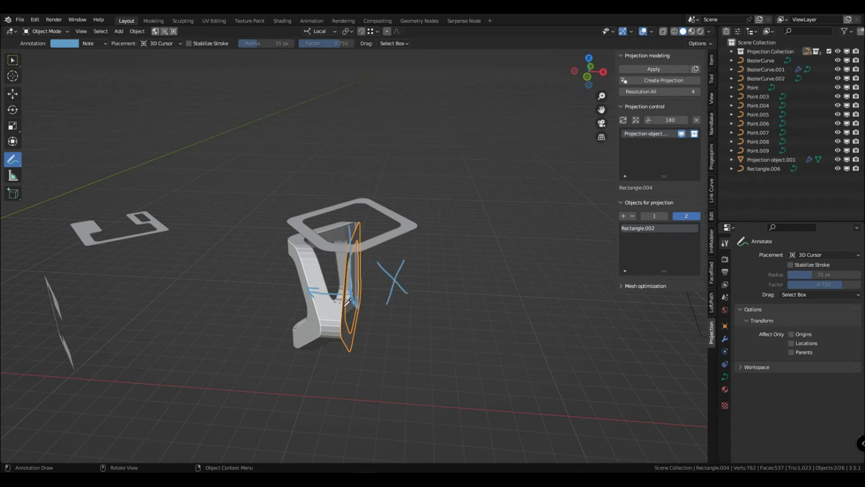
mouse_move(14, 165)
left_mouse_down()
mouse_move(42, 185)
mouse_move(46, 216)
left_mouse_up()
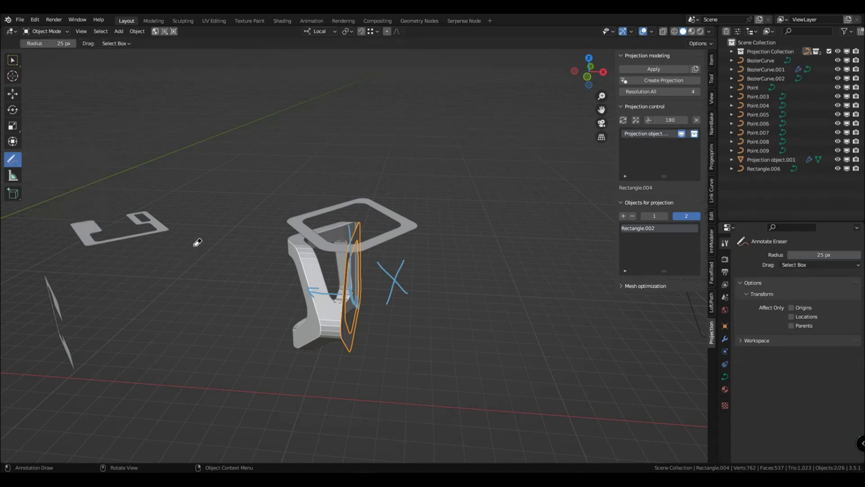
left_click_drag(391, 324, 331, 200)
left_click(16, 64)
Step: Try rotating the upright curve Rectangle.004 about the global Z axis
middle_click_drag(378, 293, 407, 336)
key("r")
key("z")
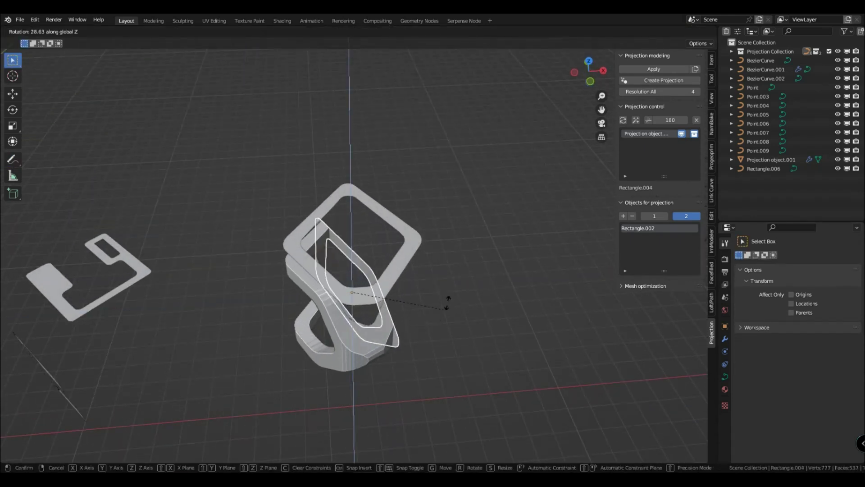
mouse_move(307, 267)
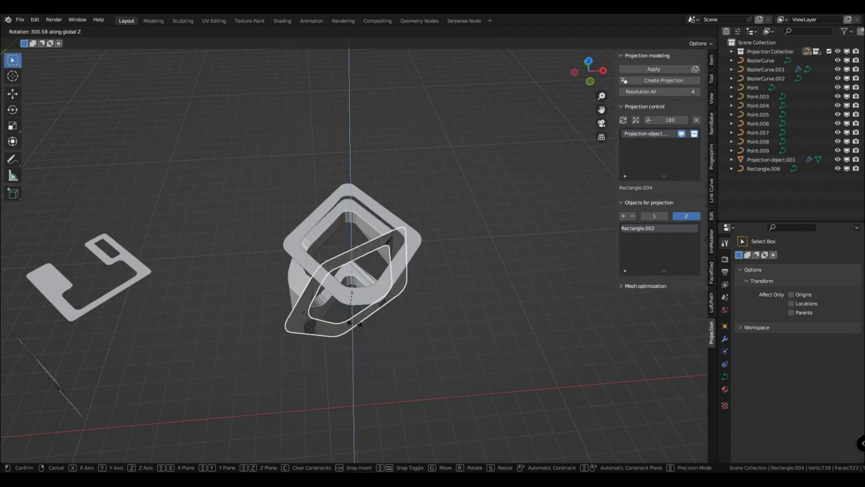
right_click(331, 323)
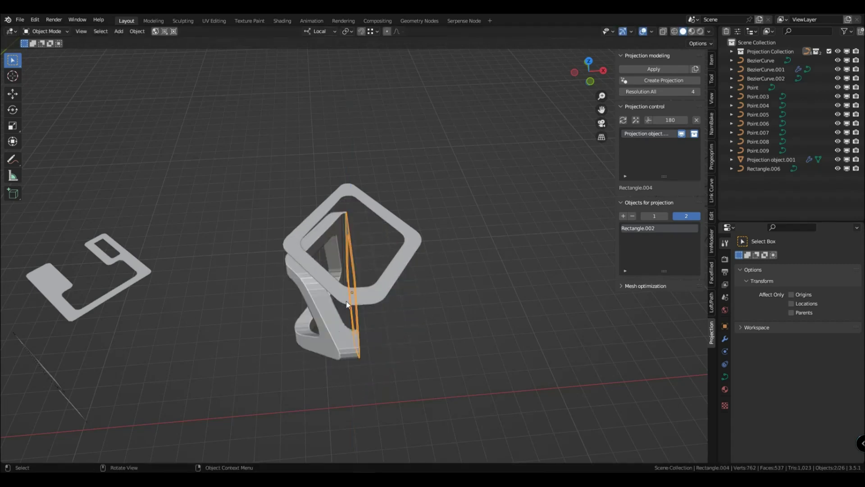
Step: Move the upright curve Rectangle.004 back out beside the projection object
key("g")
key("z")
key("z")
left_click(444, 308)
middle_click_drag(444, 308, 371, 239)
Step: Try rotating the flat curve Rectangle.002 about the Z axis
left_click(370, 238)
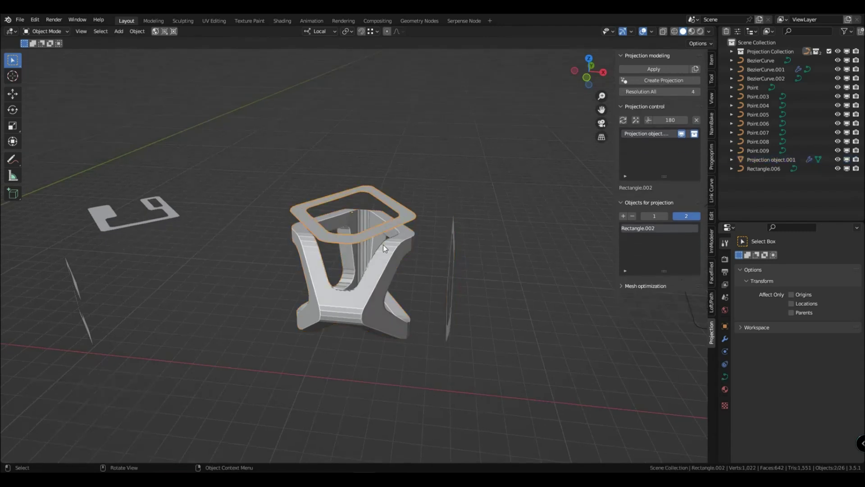
key("r")
key("z")
key("z")
mouse_move(352, 193)
right_click(339, 223)
Step: Select the projection object made from Rectangle.002 and Rectangle.004 and delete it with the Projection control
left_click(439, 347)
scroll(439, 347, "down", 3)
middle_click_drag(438, 347, 383, 346, "shift")
left_click(342, 284)
left_click(696, 152)
left_click(510, 268)
Step: Create a projection object from the flat elongated curve Point.003 and the upright plate-shaped curve Rectangle.006
middle_click_drag(509, 267, 417, 345)
left_click(379, 210)
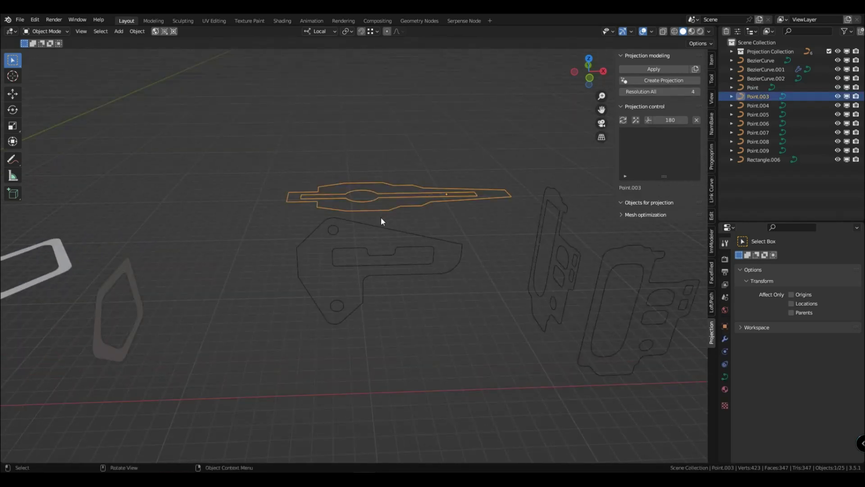
left_click(18, 92)
left_click(445, 272, "shift")
left_click(657, 80)
Step: Set the new projection object's length 1 and length 2 to 12
left_click(633, 111)
type("12")
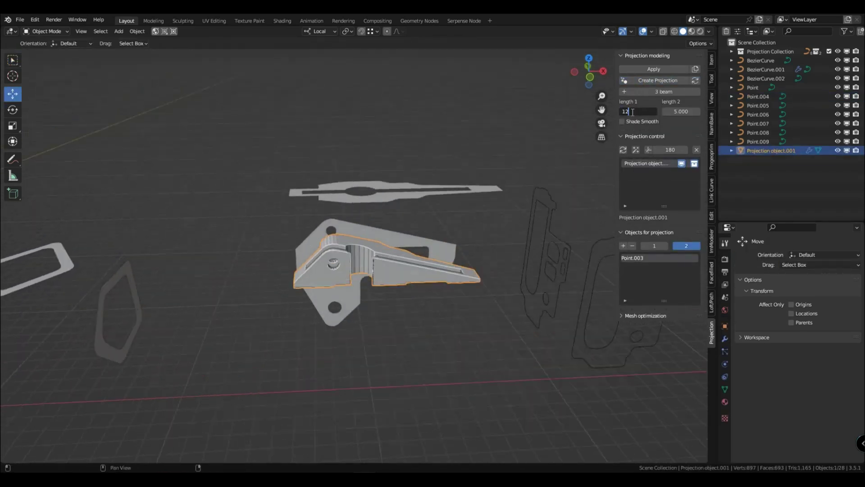
key("Tab")
type("12")
key("Return")
Step: Examine the control points of the plate-shaped curve Rectangle.006 in Edit Mode
middle_click_drag(313, 312, 390, 223)
left_click(341, 305)
key("Tab")
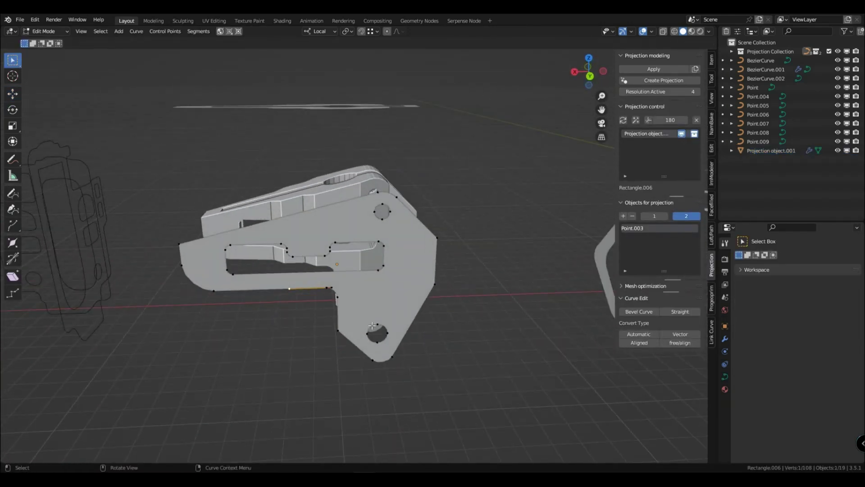
key("Tab")
middle_click_drag(463, 322, 441, 309)
Step: Add a Bezier circle at the world origin and move it about 28.8 m along X
key("shift+a")
mouse_move(439, 308)
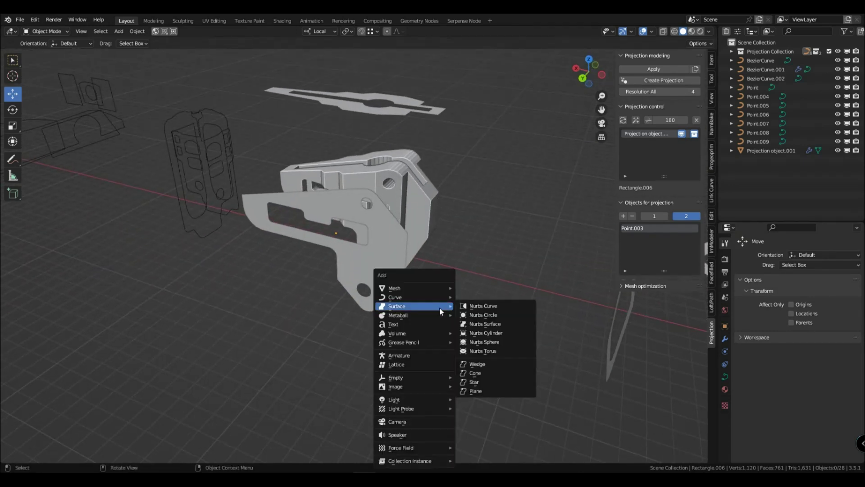
left_click(477, 43)
scroll(443, 221, "down", 5)
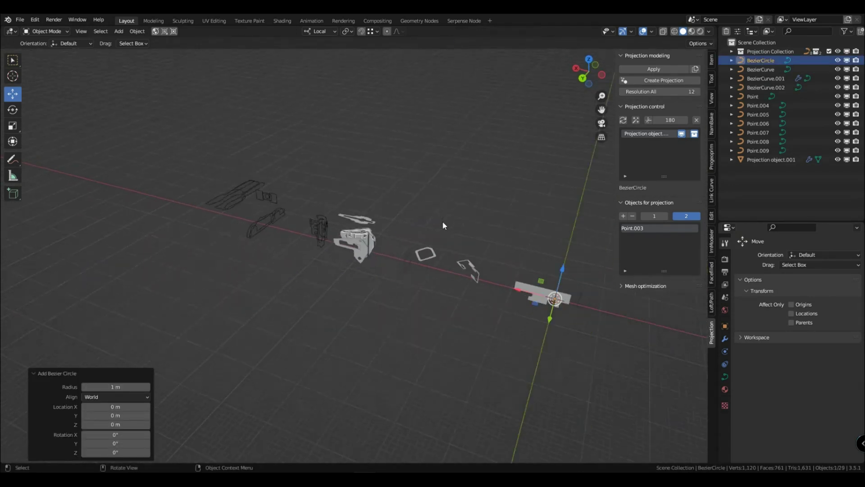
key("g")
key("x")
left_click(451, 273)
scroll(450, 273, "up", 2)
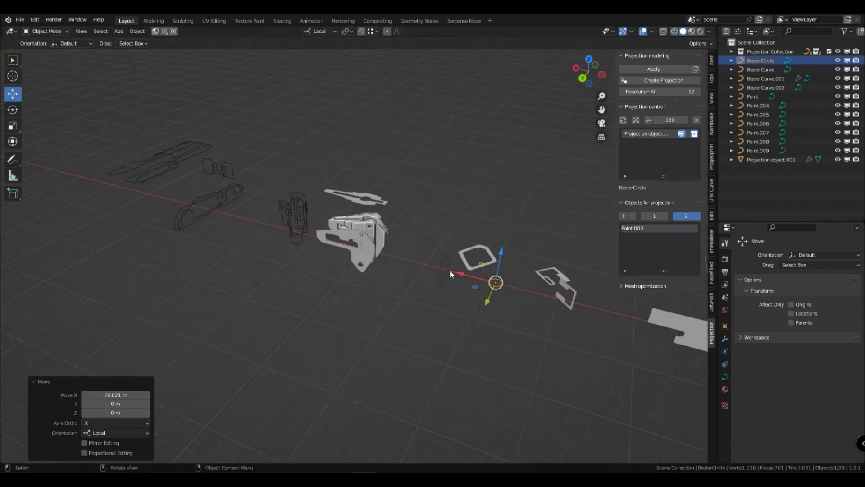
Step: Delete the Bezier circle
scroll(474, 285, "up", 3)
key("Delete")
scroll(379, 266, "up", 2)
Step: Select the plate-shaped curve Rectangle.006 and place the 3D cursor at its origin
left_click(403, 275)
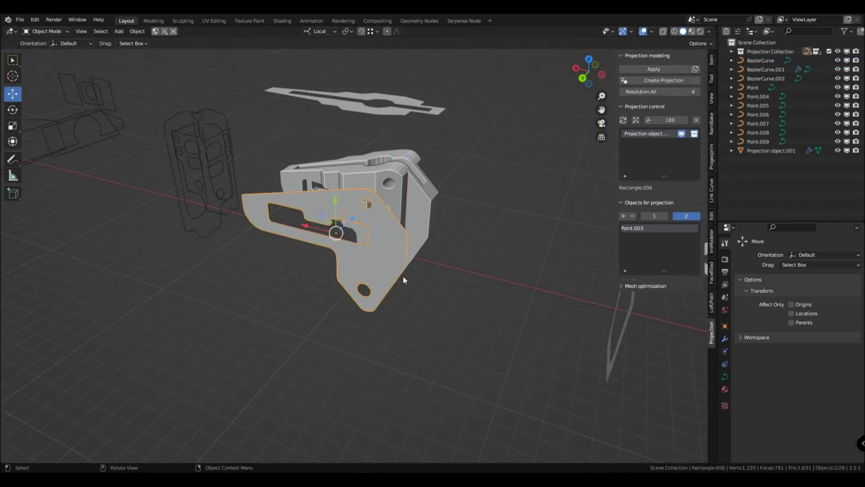
scroll(404, 275, "up", 1)
middle_click_drag(404, 274, 410, 268)
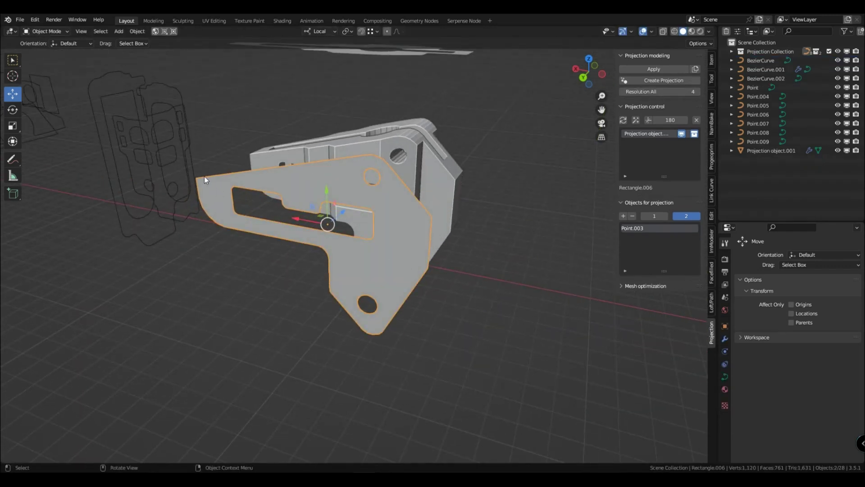
left_click(712, 298)
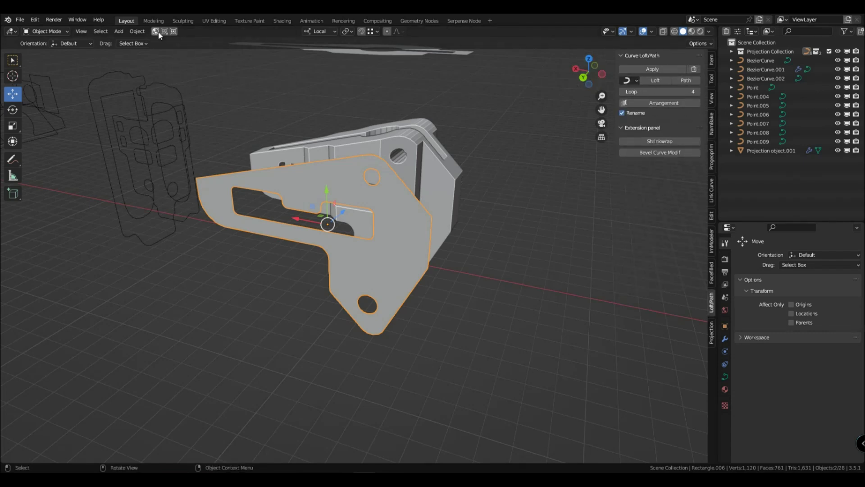
left_click(712, 336)
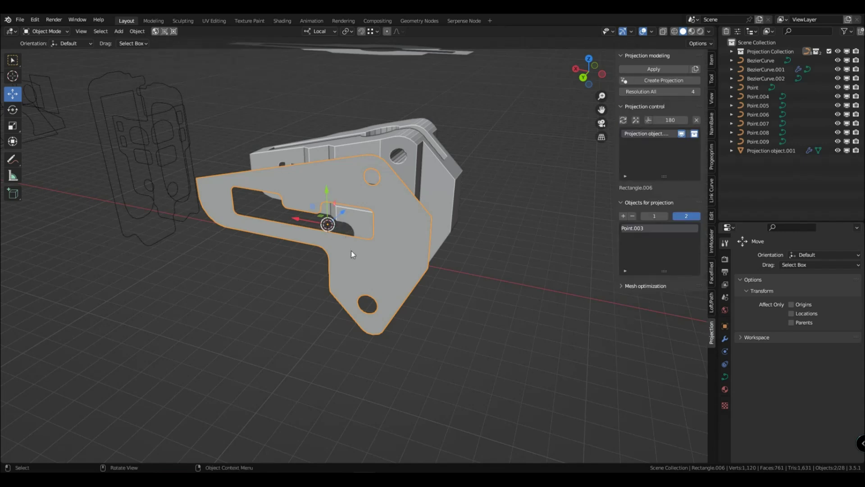
middle_click_drag(350, 253, 358, 272)
Step: Add a Bezier circle at the 3D cursor on the plate-shaped curve
left_click(461, 333)
key("shift+a")
mouse_move(439, 297)
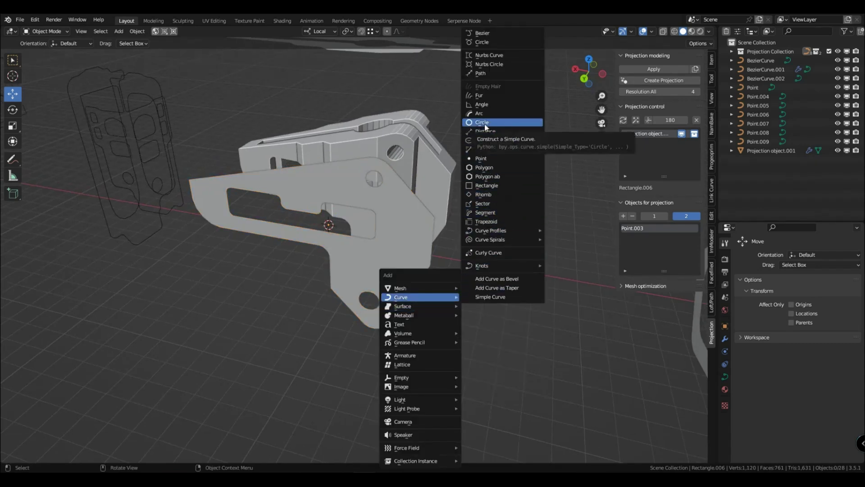
left_click(482, 42)
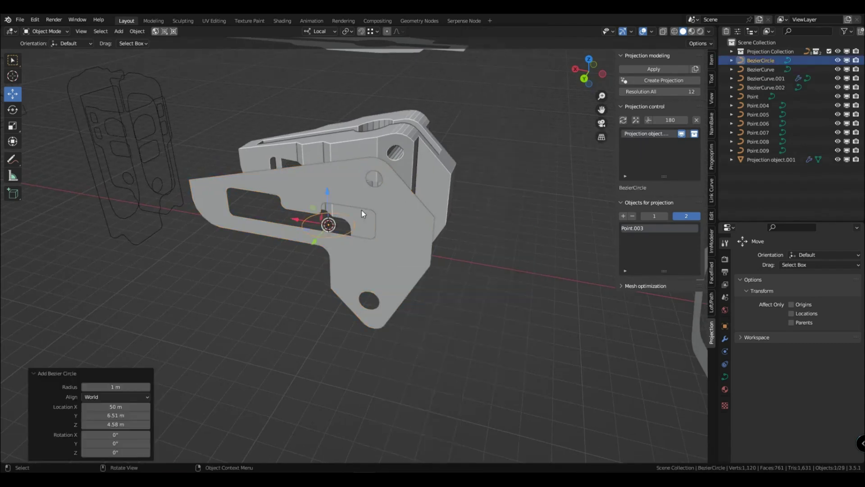
Step: Align the Bezier circle's orientation with the plane of Rectangle.006
left_click(394, 248, "shift")
left_click(351, 232, "shift")
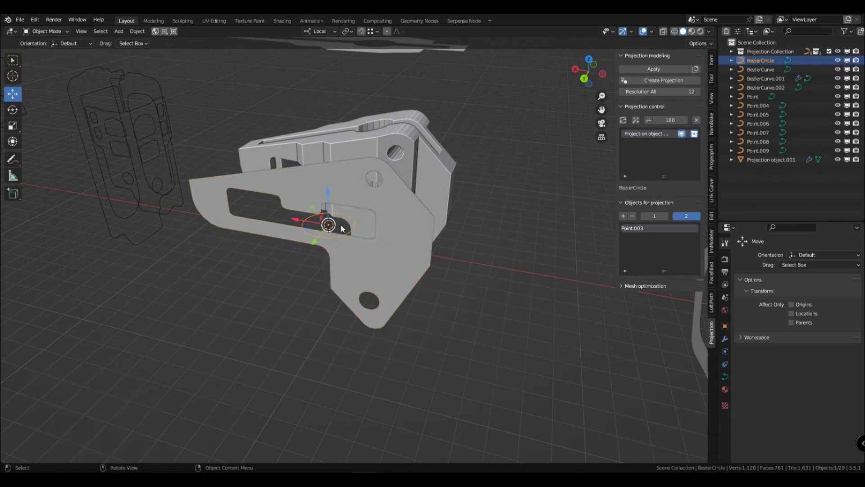
left_click(173, 32)
scroll(347, 229, "up", 2)
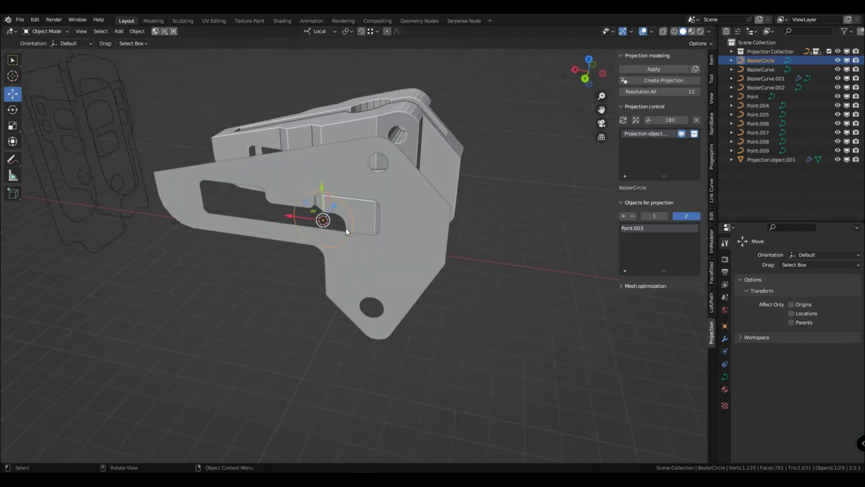
Step: Move the circle along its local X onto the solid part of the plate and resize it, finishing with a 1.221 scale
left_click_drag(293, 216, 397, 231)
key("s")
left_click(446, 248)
key("s")
left_click(457, 269)
middle_click_drag(454, 268, 414, 272)
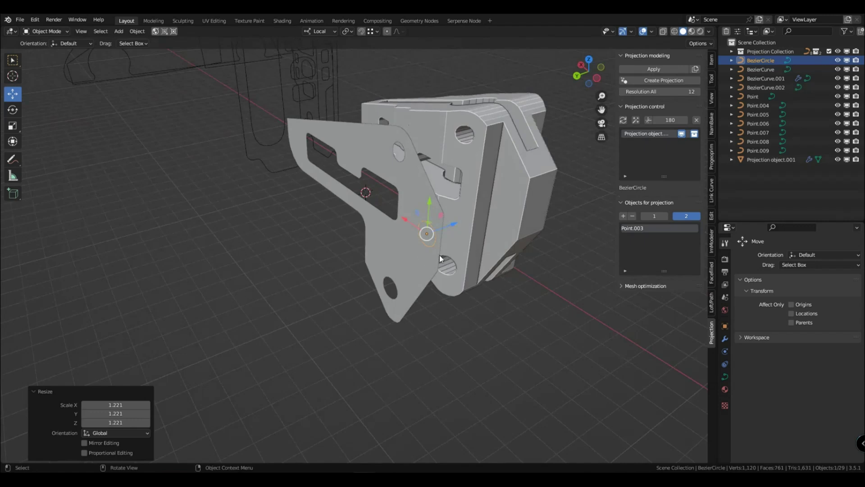
Step: Join the Bezier circle into the plate-shaped curve Rectangle.006
left_click(428, 261, "shift")
key("ctrl+j")
middle_click_drag(428, 262, 488, 253)
scroll(499, 194, "up", 2)
middle_click_drag(504, 192, 495, 261, "shift")
Step: Examine the circle's hole in the plate-shaped curve and in the projection object up close, including in Edit Mode
left_click(403, 233)
scroll(496, 262, "down", 4)
middle_click_drag(500, 257, 502, 225, "shift")
scroll(502, 225, "up", 1)
left_click(384, 210)
key("KP_Decimal")
scroll(385, 306, "up", 2)
middle_click_drag(384, 210, 395, 257)
scroll(421, 273, "down", 6)
scroll(394, 288, "up", 3)
key("Tab")
middle_click_drag(394, 288, 382, 308)
key("Tab")
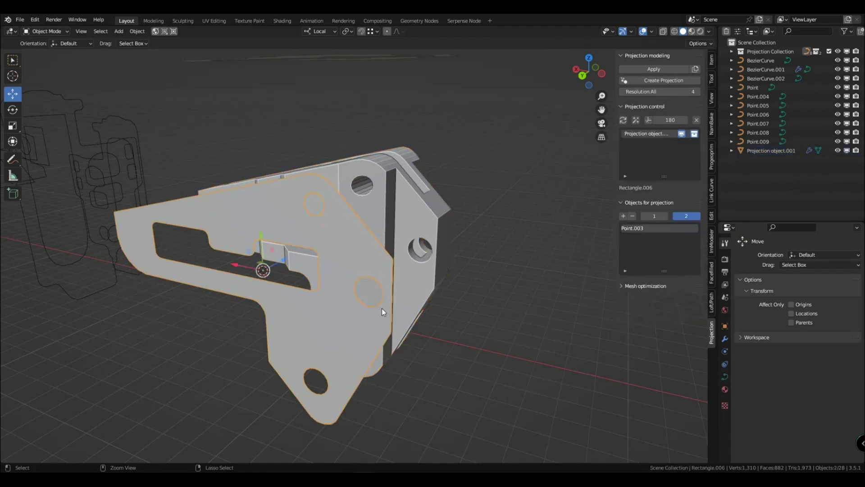
Step: Undo joining the circle to the plate-shaped curve and move the circle lower on the plate
left_click(382, 308)
middle_click_drag(376, 307, 389, 320)
key("g")
key("x")
key("x")
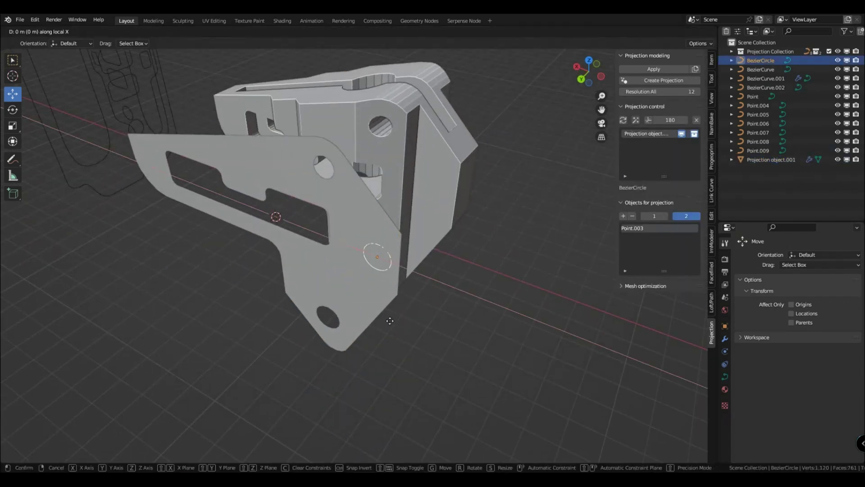
left_click(352, 295)
Step: Rotate the Bezier circle 36.3° about the global Z axis
key("r")
key("z")
key("z")
left_click(375, 288)
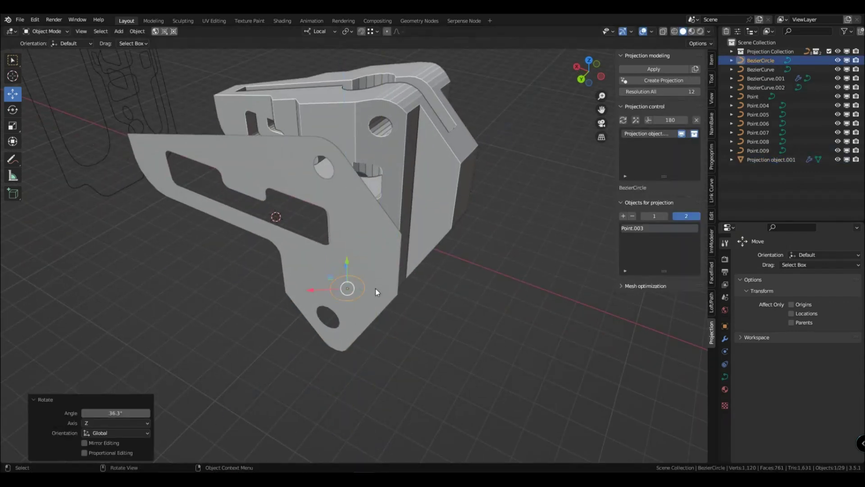
Step: Join the rotated Bezier circle into the plate-shaped curve Rectangle.006
middle_click_drag(375, 288, 441, 288)
left_click(366, 249, "shift")
key("ctrl+j")
middle_click_drag(366, 261, 353, 229)
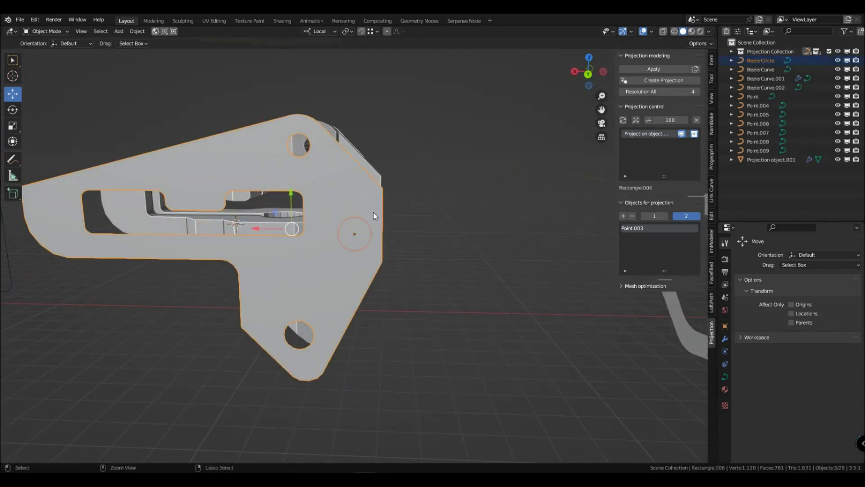
middle_click_drag(373, 212, 361, 271)
Step: Undo the join, try rotating the circle and plate-shaped curve together about the global Z axis, and undo that rotation
key("ctrl+z")
key("r")
key("z")
key("z")
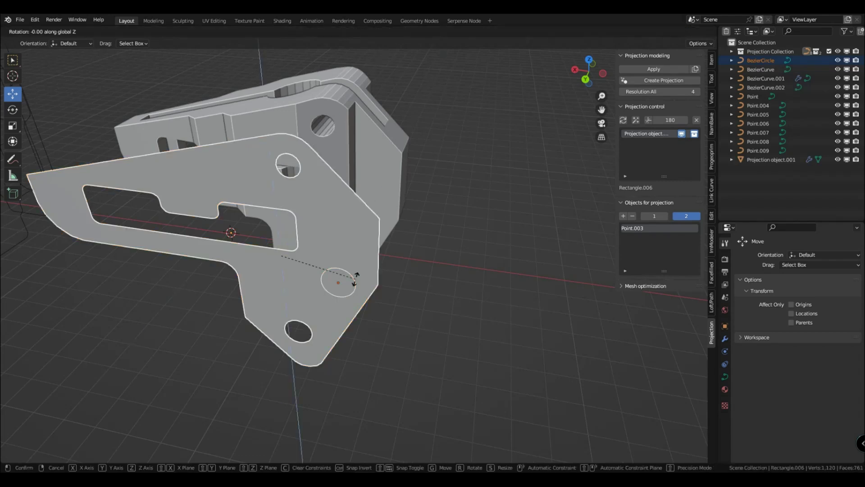
left_click(337, 245)
mouse_move(366, 255)
middle_mouse_down()
mouse_move(385, 234)
mouse_move(350, 249)
mouse_move(358, 250)
middle_mouse_up()
key("ctrl+z")
Step: Delete the Bezier circle from the plate-shaped curve's surface
left_click(334, 279)
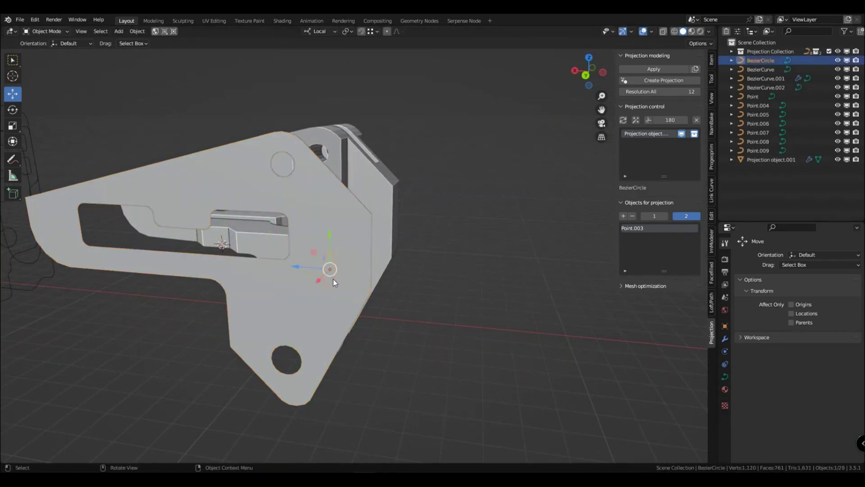
key("Delete")
scroll(333, 279, "down", 3)
middle_click_drag(333, 279, 370, 292)
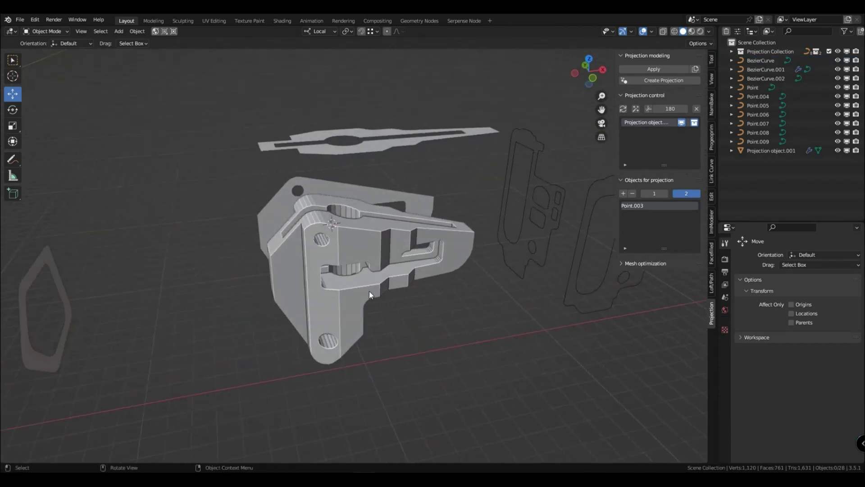
Step: Edit the plate-shaped curve Rectangle.006 and straighten the slot's rounded lower corner at the end nearest the two round holes
left_click(299, 187)
middle_click_drag(300, 186, 435, 205)
scroll(434, 204, "up", 2)
key("Tab")
scroll(457, 168, "up", 1)
middle_click_drag(458, 169, 420, 226, "shift")
scroll(419, 224, "up", 3)
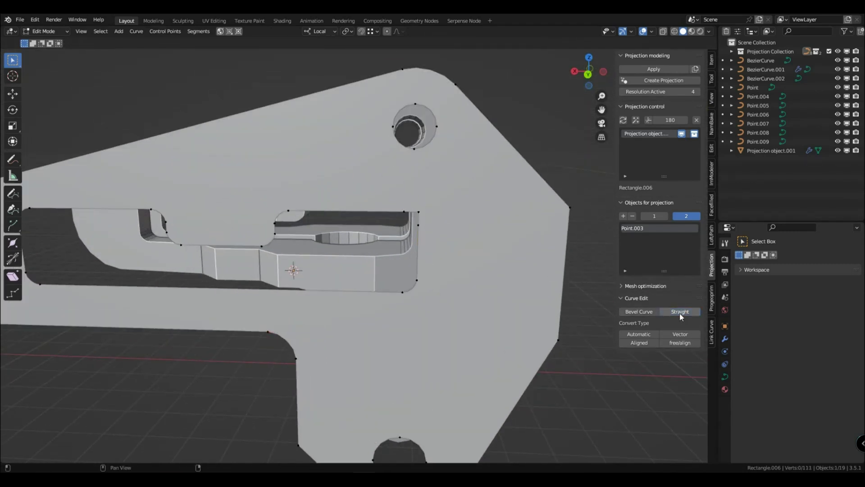
middle_click_drag(518, 279, 449, 242)
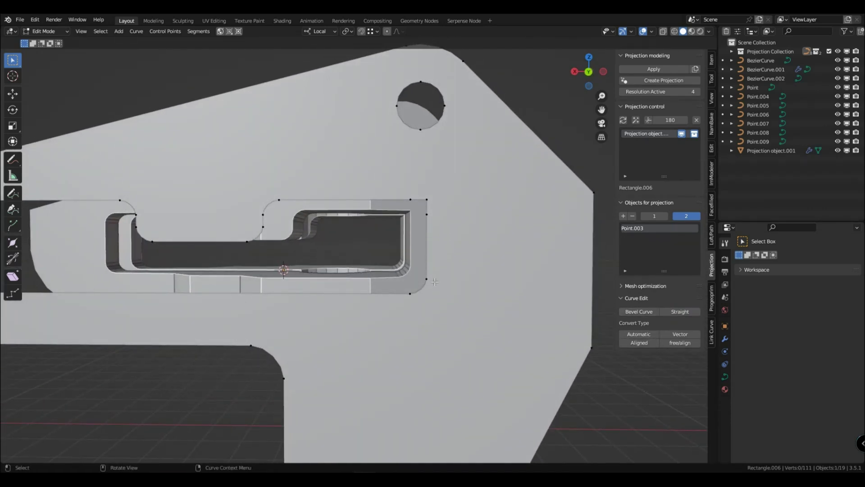
left_click_drag(435, 281, 412, 293)
left_click(680, 311)
Step: Delete the surplus vertices around the squared corners at the slot's end
left_click(410, 293, "shift")
left_click(426, 214, "shift")
left_click(411, 200, "shift")
key("x")
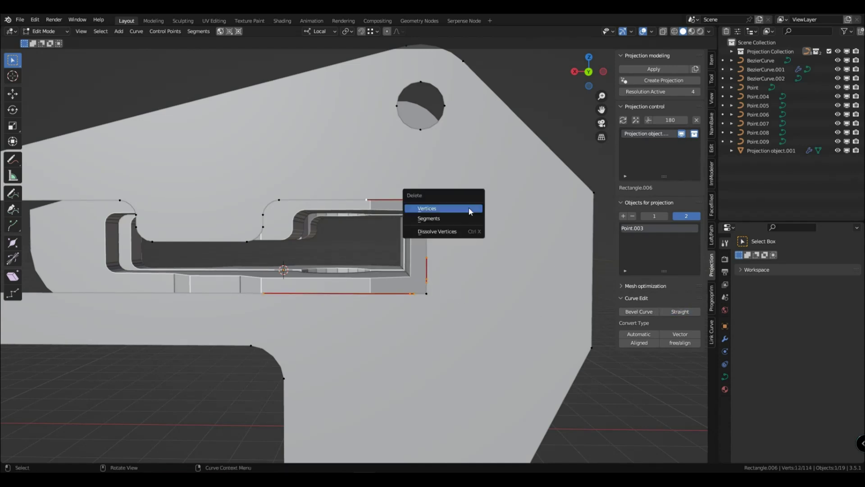
left_click(470, 208)
Step: Bevel the slot's squared end corners with Bevel Curve, radius 0.2, in Round mode
left_click(426, 291)
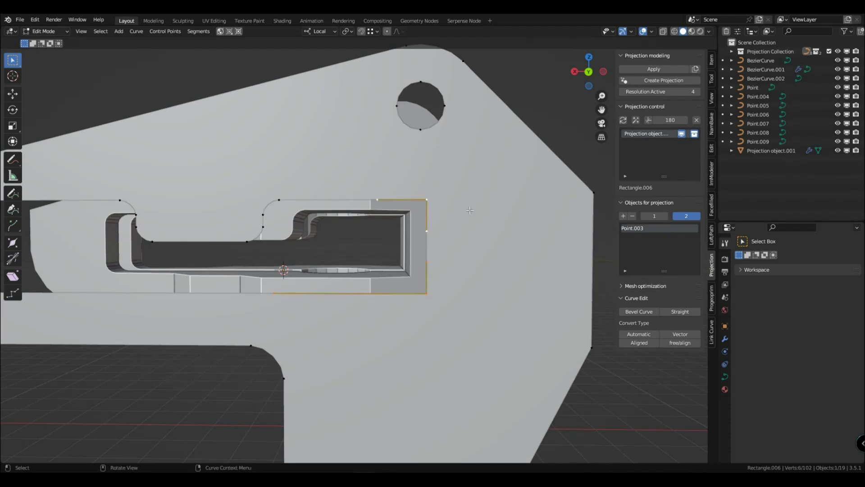
left_click(633, 312)
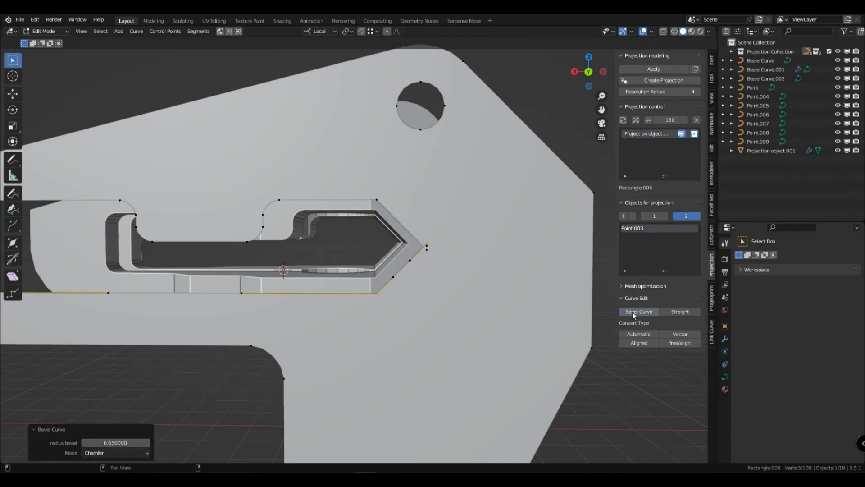
left_click(117, 443)
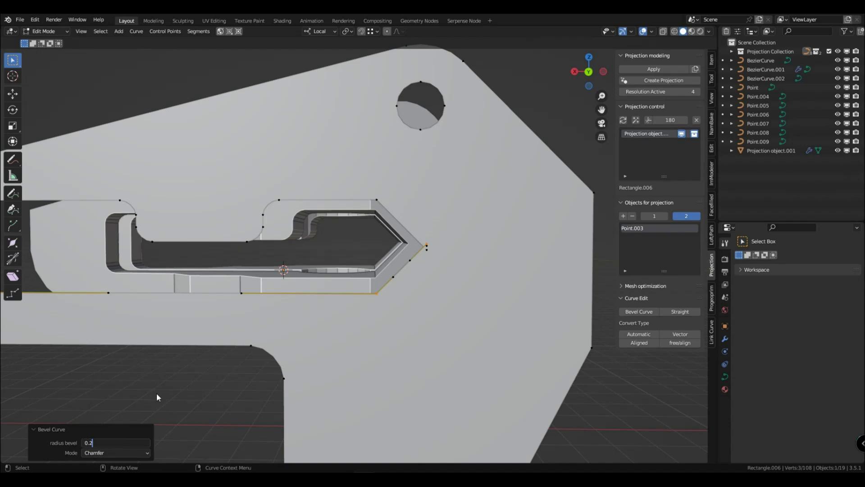
type("0.2")
key("Return")
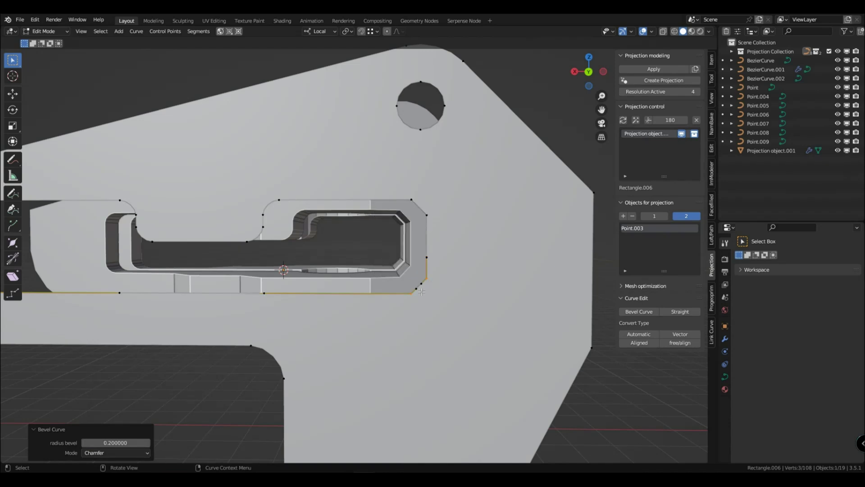
left_click(112, 452)
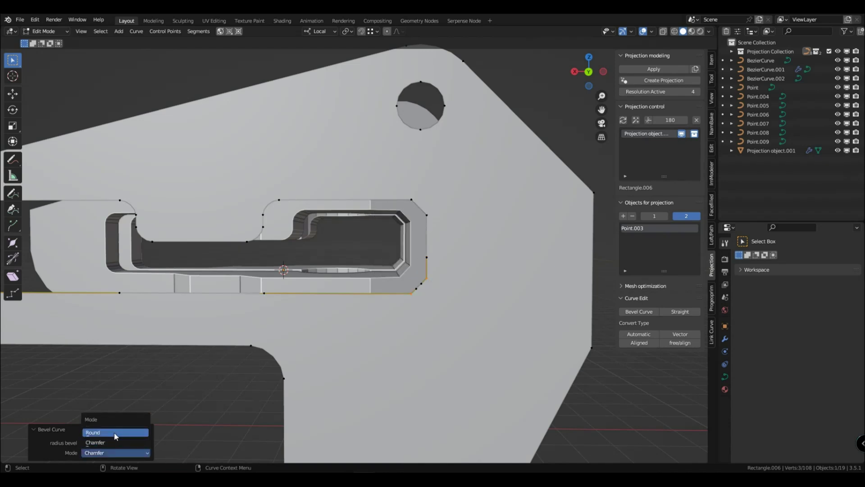
left_click(116, 434)
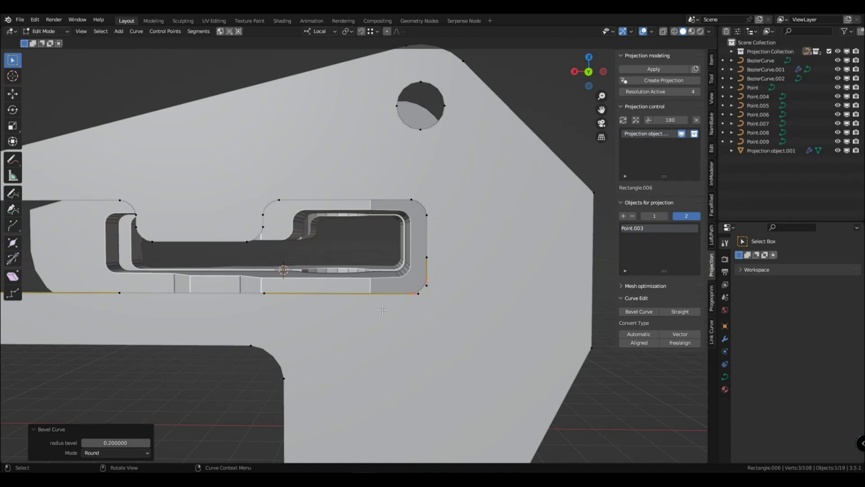
Step: Undo the rounded bevel on the slot's end corners
mouse_move(387, 320)
middle_mouse_down()
mouse_move(437, 321)
mouse_move(392, 328)
middle_mouse_up()
key("ctrl+z")
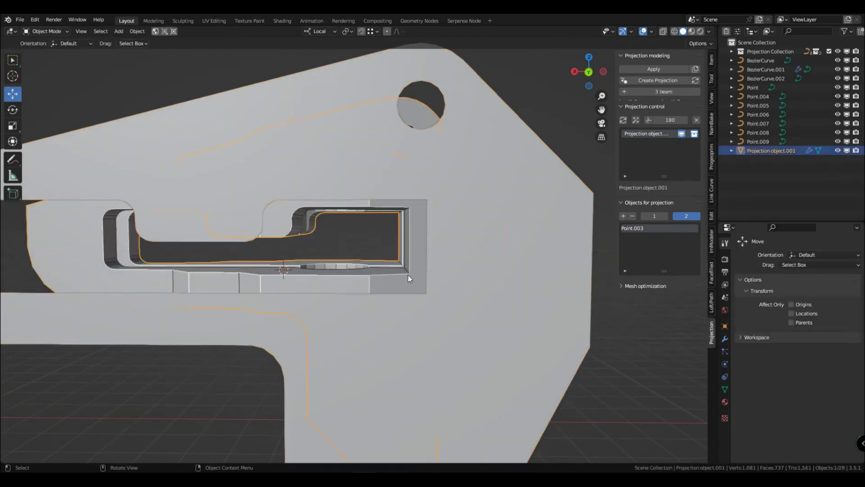
middle_click_drag(407, 275, 410, 293)
scroll(410, 293, "down", 3)
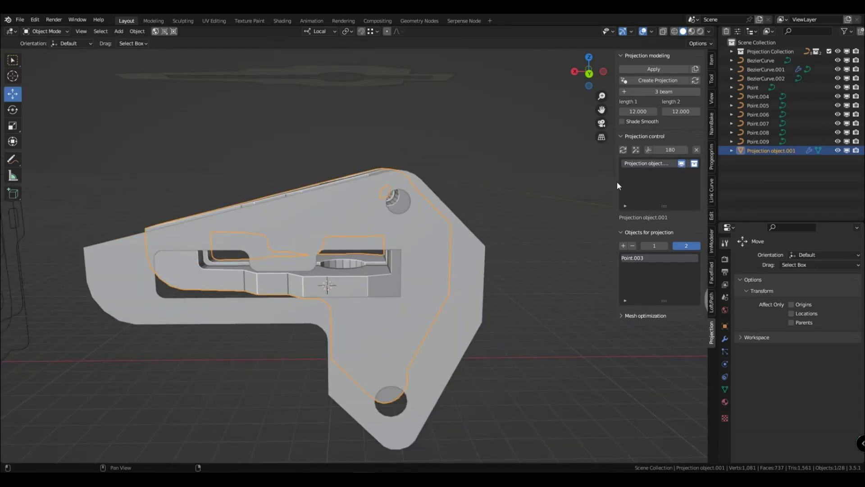
Step: Toggle the viewport display of Projection object.001 off and on to compare it with its profile curves
left_click_drag(616, 181, 608, 181)
left_click(681, 163)
left_click(682, 164)
middle_click_drag(417, 266, 458, 285)
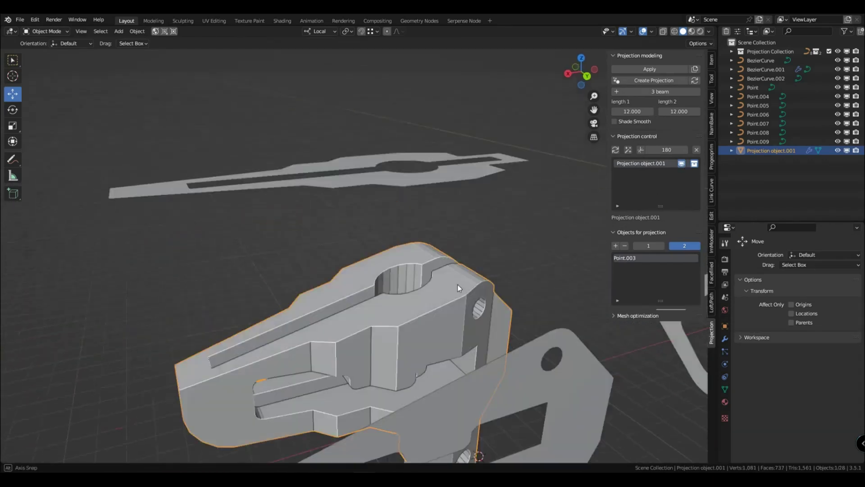
scroll(458, 283, "down", 2)
left_click(682, 164)
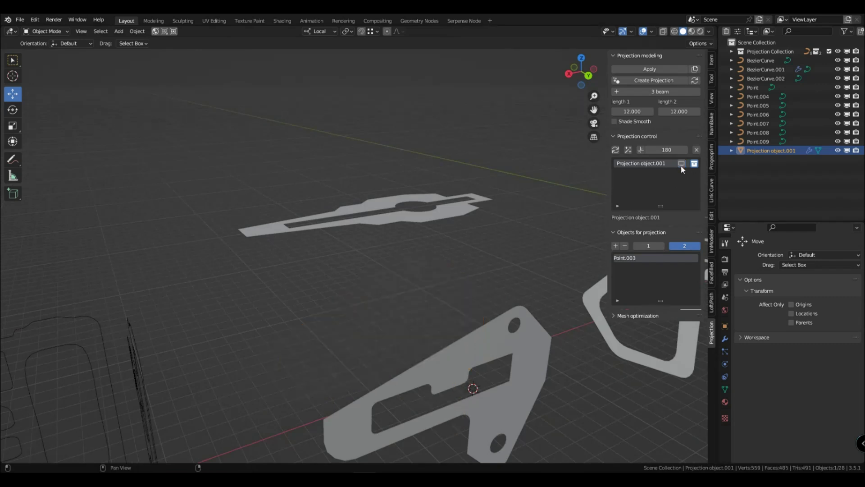
left_click(682, 164)
Step: Toggle the projection object's curve collection off and on, and its own viewport display likewise
left_click(695, 164)
left_click(695, 164)
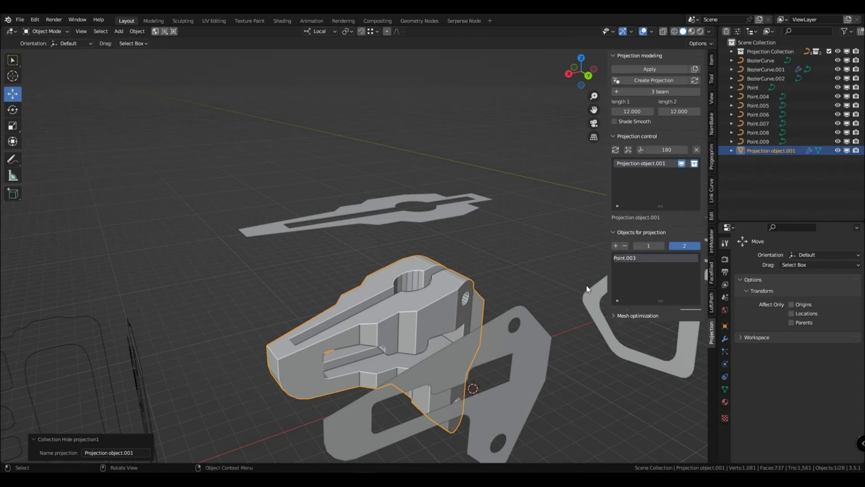
left_click(694, 164)
left_click(694, 164)
left_click(682, 163)
left_click(681, 164)
Step: Open the plate-shaped curve Rectangle.006 in Edit Mode at the slot's square end
middle_click_drag(539, 312, 315, 218)
left_click(331, 233)
scroll(449, 283, "up", 6)
key("Tab")
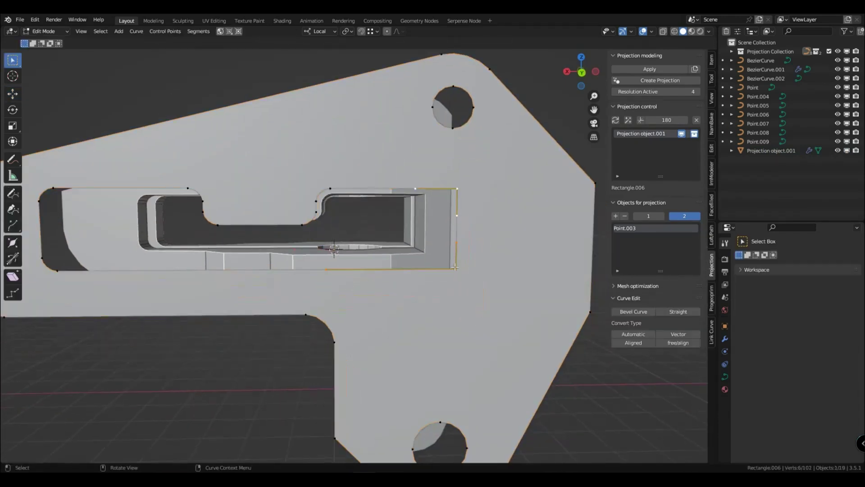
Step: Try a Round bevel on the slot's end corners, vary its radius, and undo it
left_click(634, 312)
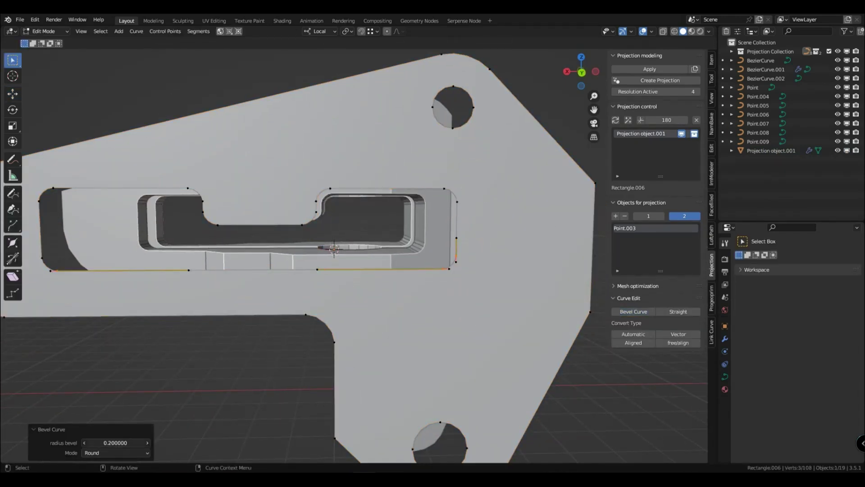
left_click_drag(115, 442, 257, 341)
key("ctrl+z")
Step: Hide the projection object and bevel the slot's end corners with radius 0.23 in Round mode
middle_click_drag(436, 297, 419, 320)
scroll(419, 315, "down", 3)
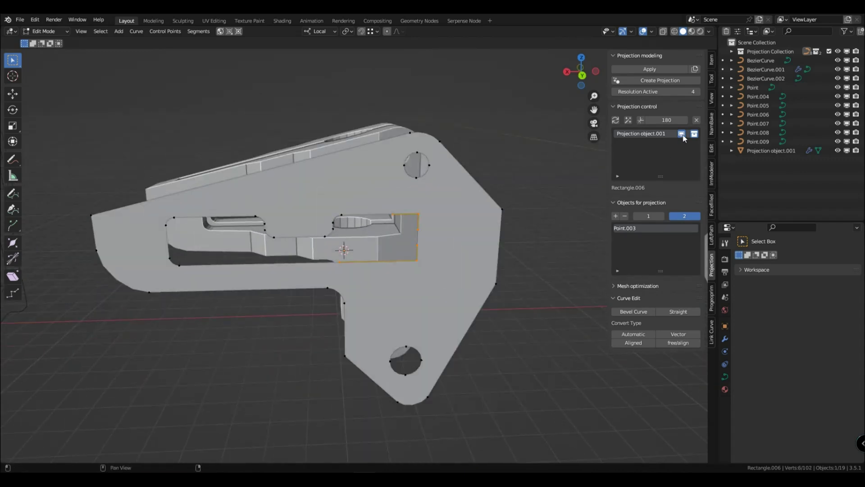
left_click(682, 134)
middle_click_drag(298, 383, 278, 361)
scroll(278, 361, "up", 2)
left_click(629, 313)
mouse_move(116, 443)
left_mouse_down()
mouse_move(135, 443)
mouse_move(107, 443)
mouse_move(133, 443)
left_mouse_up()
left_click(115, 452)
left_click(117, 433)
left_click(116, 453)
left_click(110, 433)
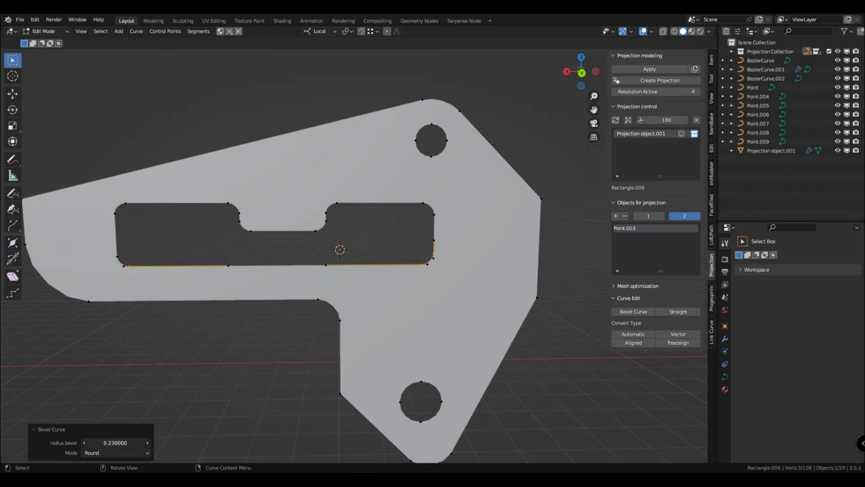
Step: Set the slot bevel to Chamfer mode with radius 0.2, show the projection object again, and return to Object Mode
left_click(681, 134)
left_click(116, 453)
left_click(113, 423)
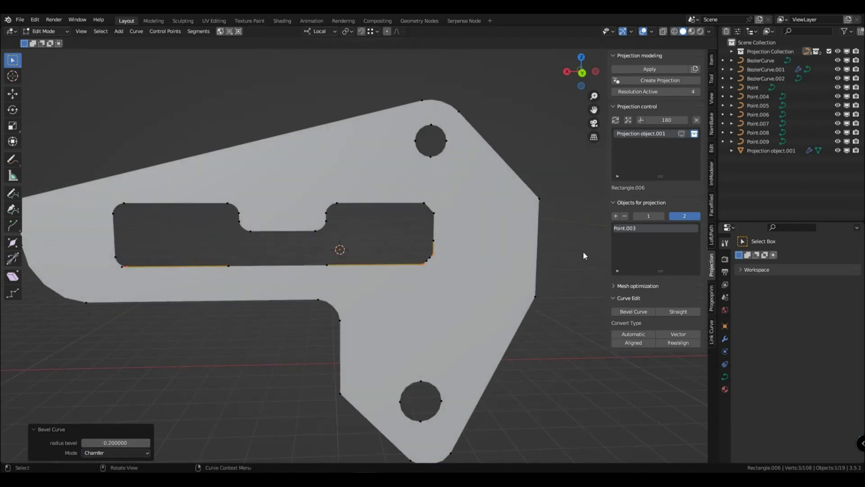
left_click(682, 134)
left_click(682, 134)
middle_click_drag(498, 234, 495, 255)
scroll(496, 255, "down", 2)
key("Tab")
Step: Expand the Projection Collection and remove Projection object.001 from the projection list, keeping its two profile curves
middle_click_drag(467, 289, 531, 222)
middle_click_drag(493, 291, 368, 310)
left_click(328, 311)
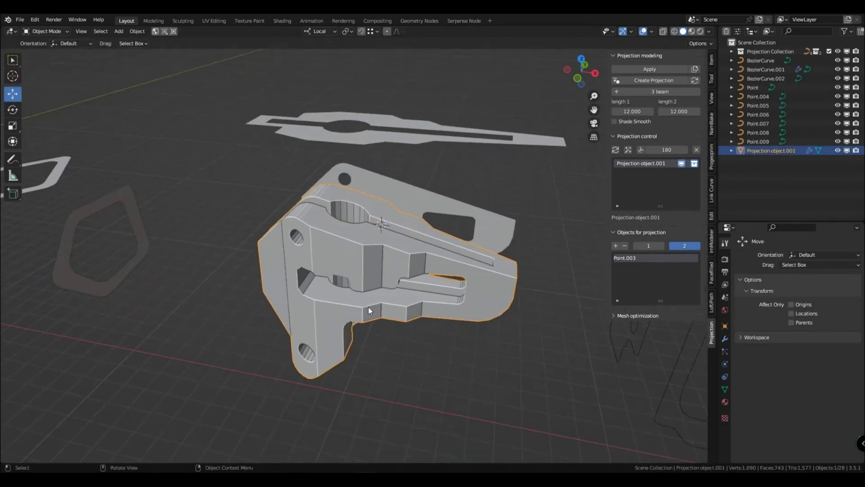
left_click(696, 150)
left_click(731, 52)
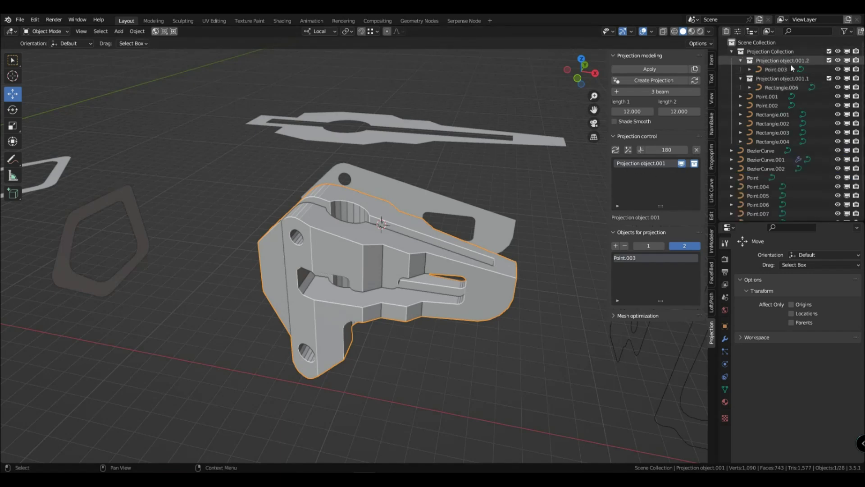
left_click(696, 150)
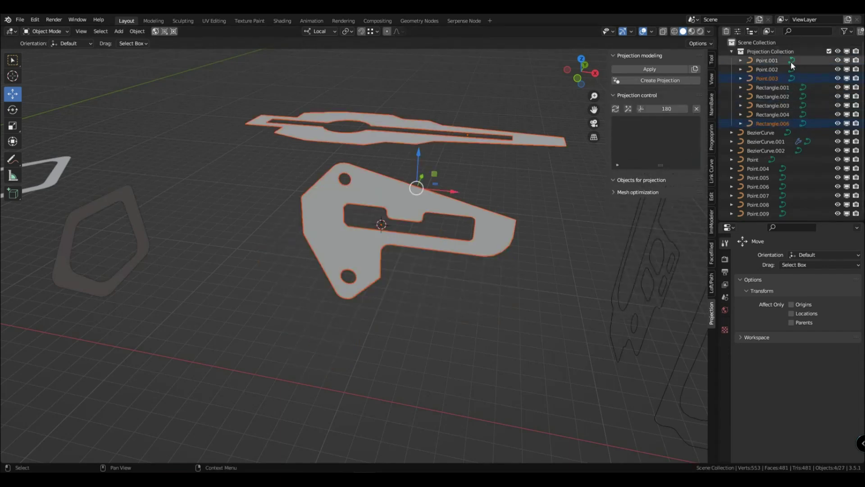
Step: Create a projection from the perpendicular profile curves Point and Point.008
left_click(460, 280)
scroll(460, 282, "down", 3)
middle_click_drag(471, 285, 397, 288)
scroll(450, 287, "up", 2)
left_click(407, 287)
left_click(388, 277, "shift")
key("KP_Decimal")
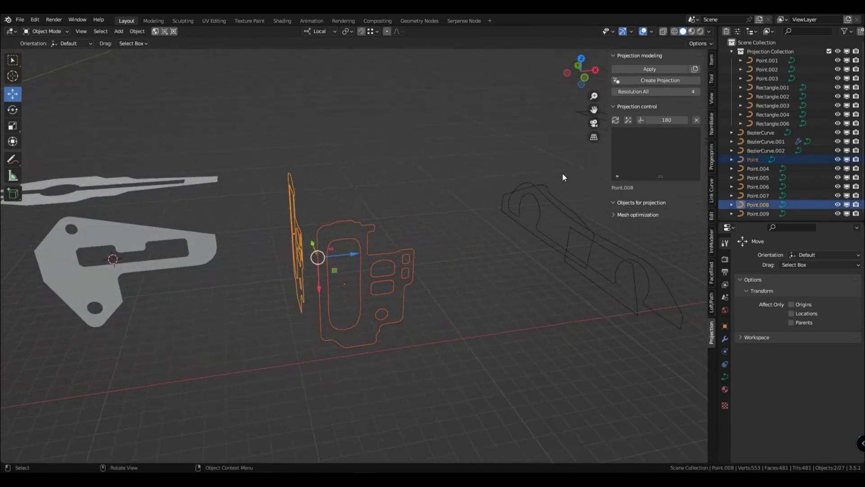
left_click(641, 80)
Step: Set both length 1 and length 2 of the new projection object to 12
middle_click_drag(446, 263, 286, 328)
key("KP_Decimal")
left_click(632, 112)
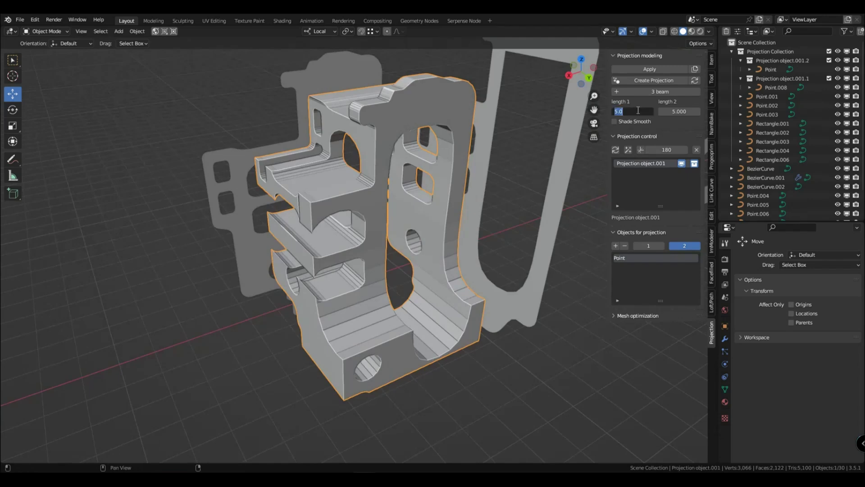
type("12")
key("Tab")
type("12")
key("Return")
Step: Examine the new projection object's openings and stepped surfaces from several angles
scroll(494, 311, "down", 3)
left_click(494, 310)
middle_click_drag(407, 292, 463, 307)
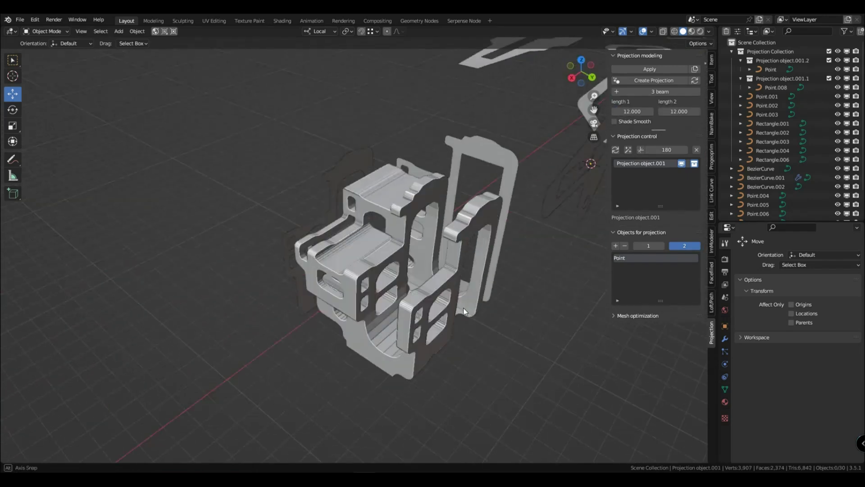
scroll(469, 320, "up", 3)
middle_click_drag(477, 338, 415, 318)
scroll(437, 323, "down", 2)
left_click(401, 322)
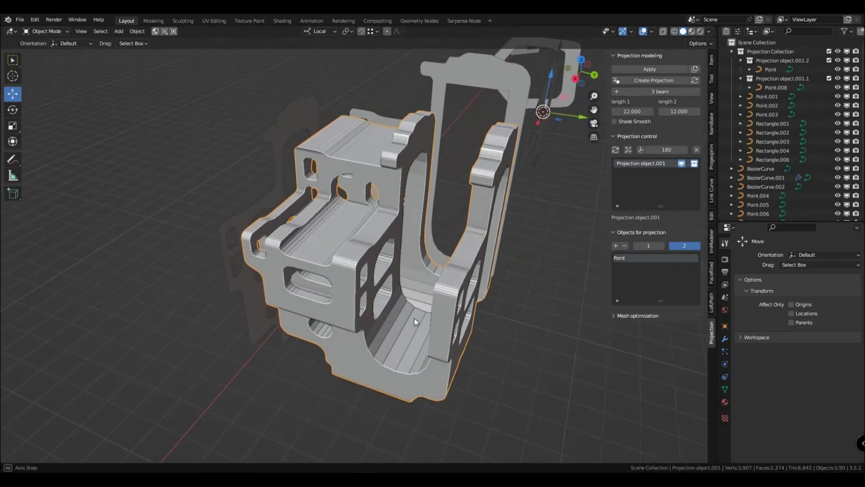
Step: Draw freehand annotation strokes over the inner openings of the projection object, erase them, and return to the Select Box tool
left_click_drag(17, 161, 42, 159)
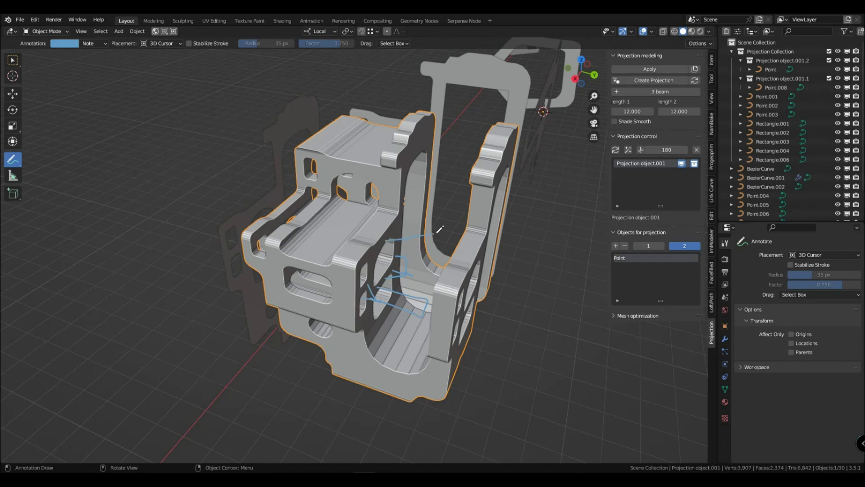
left_click_drag(13, 157, 50, 217)
left_click_drag(374, 300, 424, 260)
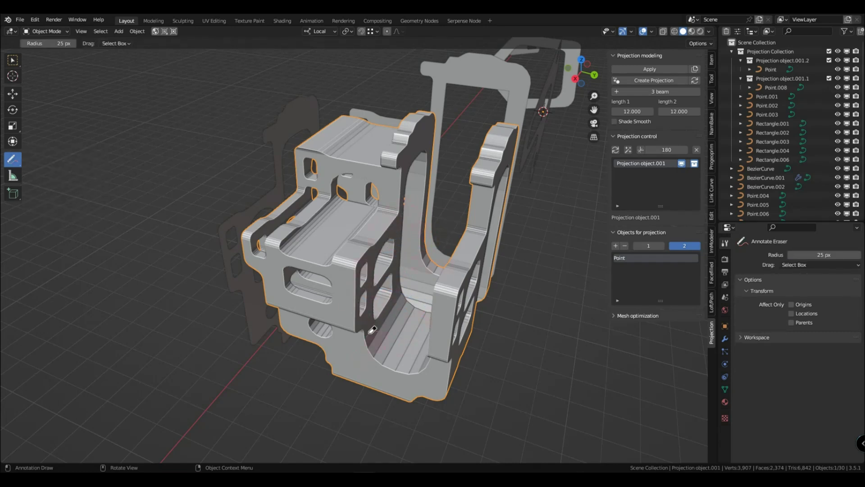
left_click_drag(18, 163, 60, 161)
left_click(13, 60)
Step: Hide the plate-shaped curve Rectangle.006 and the profile curve Point.003 above it
scroll(398, 293, "down", 4)
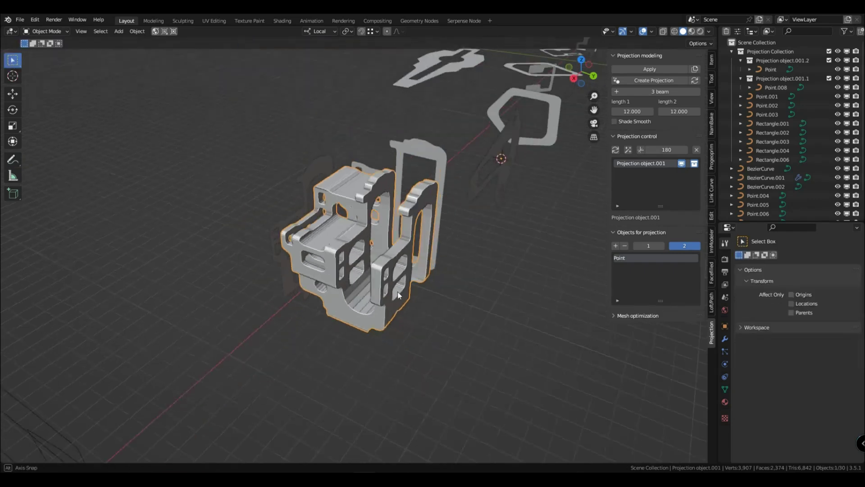
mouse_move(439, 208)
middle_mouse_down()
mouse_move(367, 207)
mouse_move(314, 236)
mouse_move(206, 234)
middle_mouse_up()
left_click(373, 209)
left_click_drag(158, 130, 241, 283)
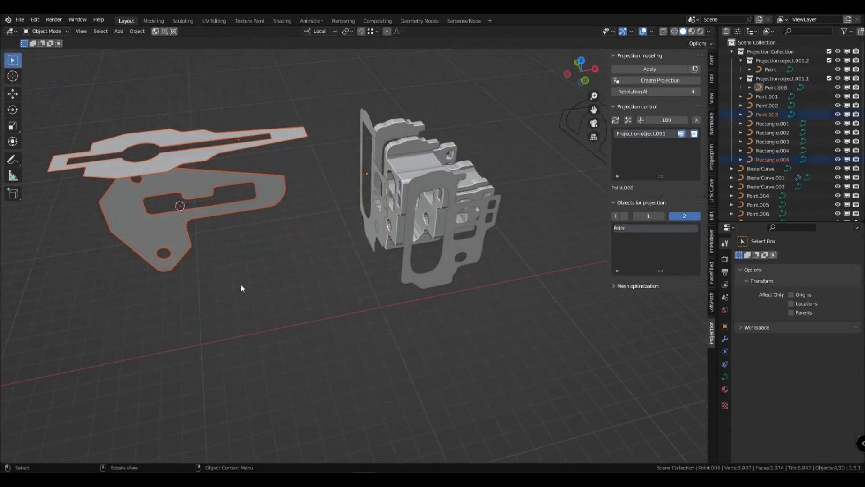
key("h")
Step: Open the two profile curves Point and Point.008 together for control point editing
left_click(418, 277)
scroll(442, 283, "up", 5)
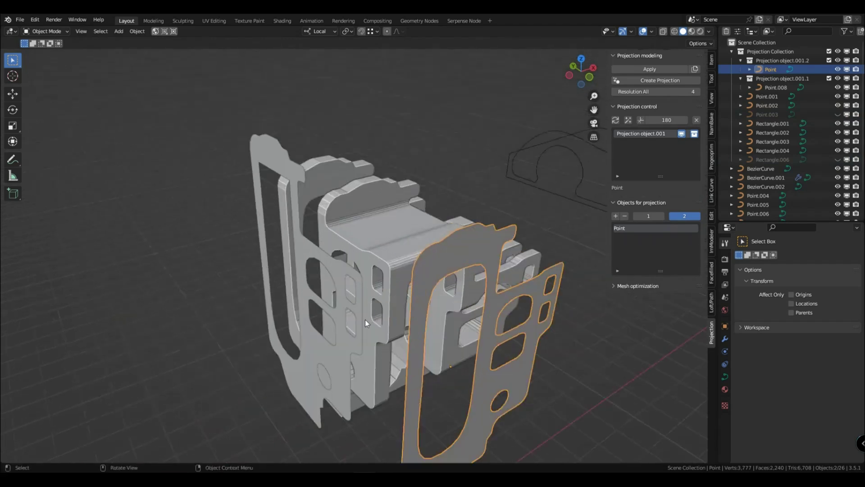
middle_click_drag(365, 320, 401, 302)
left_click(327, 313)
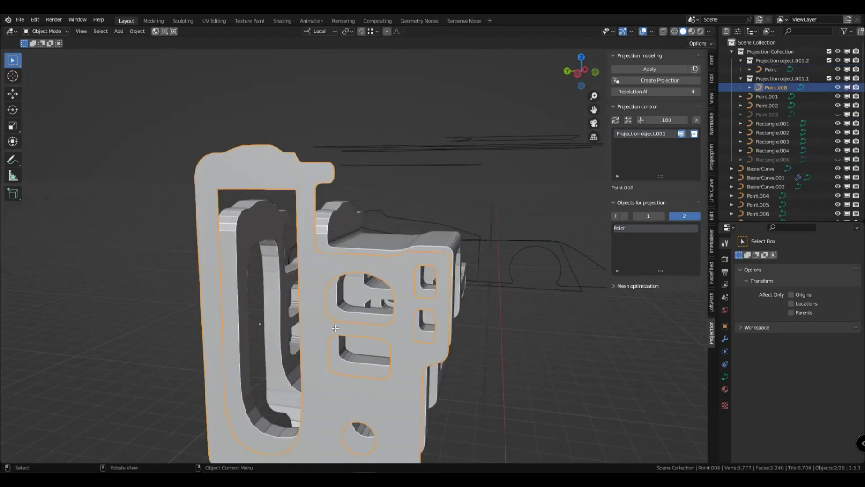
key("Tab")
key("Tab")
middle_click_drag(562, 370, 572, 316)
left_click(546, 383, "shift")
key("Tab")
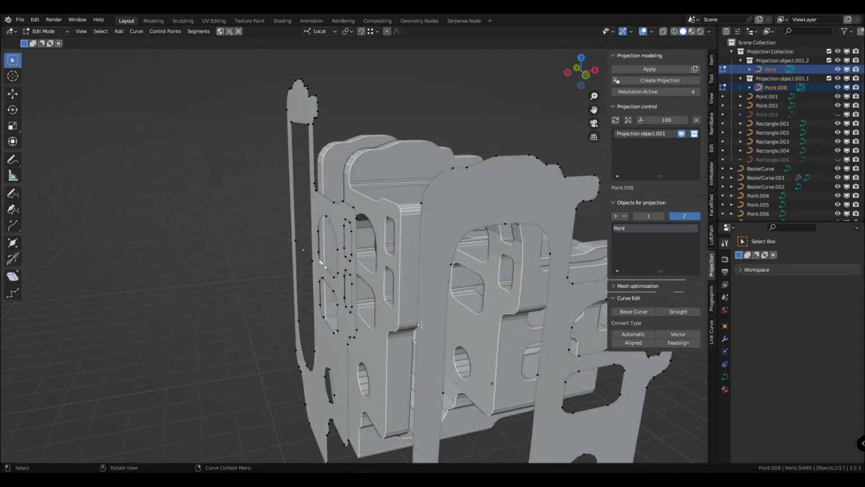
Step: Scale the rounded upper opening of profile Point.008 by 0.760 while the projection object is hidden, and show the object again
middle_click_drag(421, 325, 342, 287)
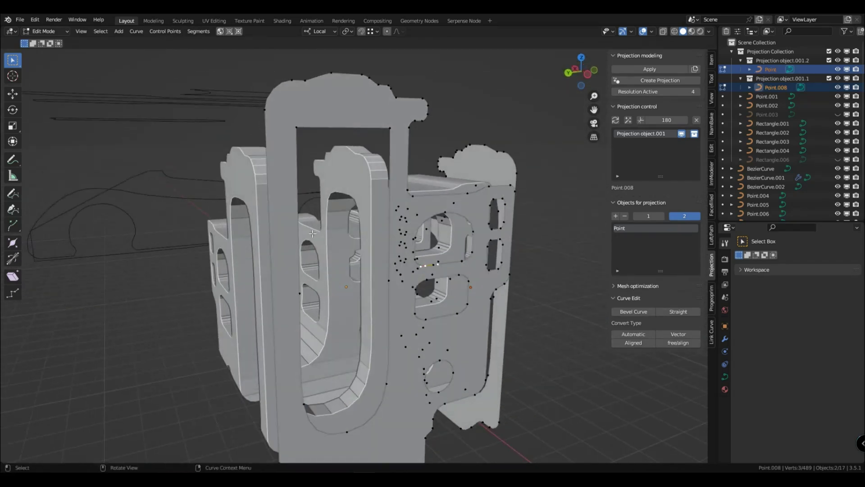
middle_click_drag(344, 320, 412, 269)
scroll(418, 295, "up", 4)
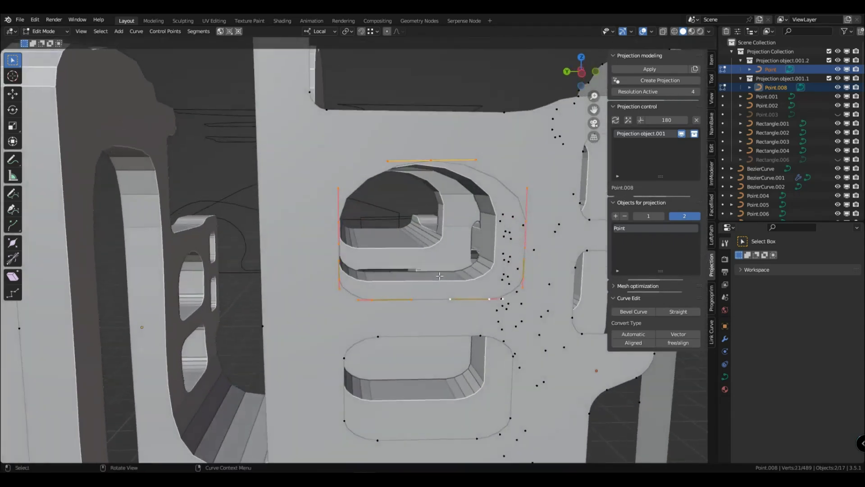
scroll(418, 295, "down", 2)
middle_click_drag(494, 319, 503, 298)
key("s")
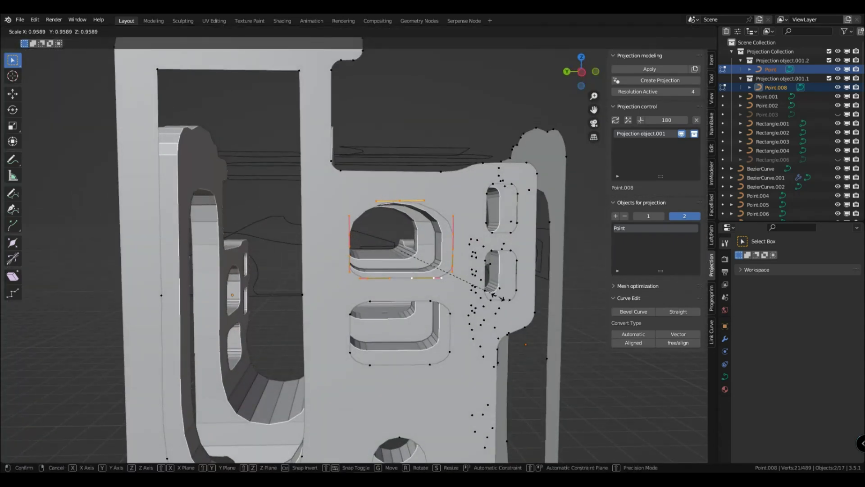
right_click(501, 298)
left_click(682, 134)
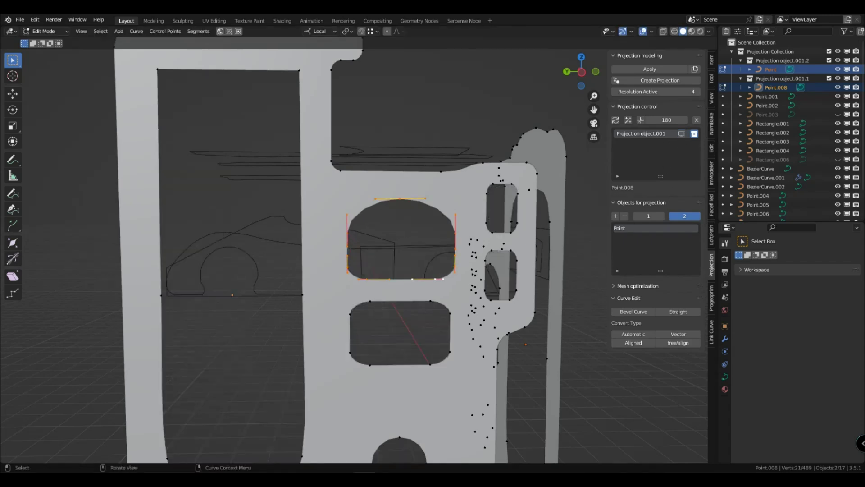
key("s")
left_click(495, 299)
left_click(682, 134)
middle_click_drag(495, 293, 441, 280)
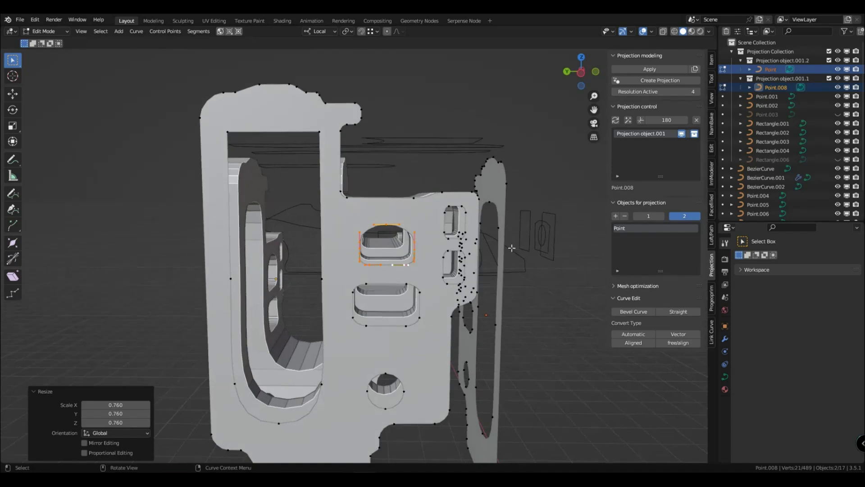
Step: Enlarge the same opening by a factor of 1.281 with the projection object hidden, show the object again, and leave curve editing
left_click(681, 134)
key("s")
left_click(447, 284)
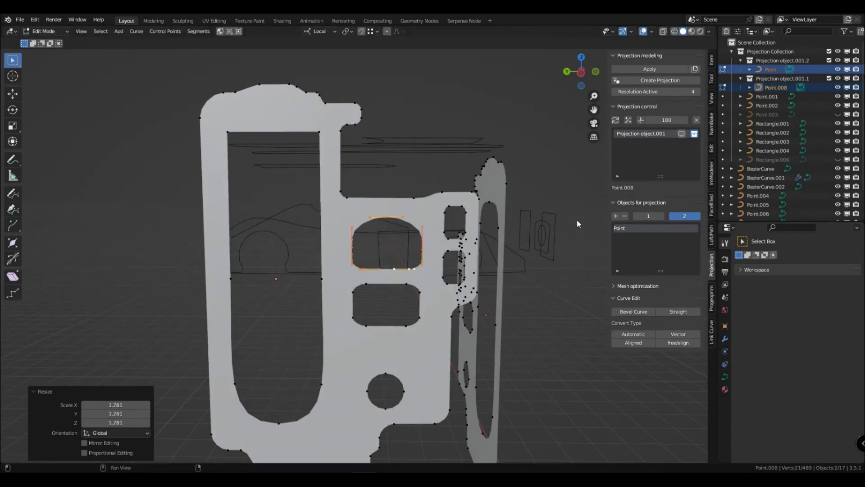
left_click(681, 134)
middle_click_drag(469, 266, 329, 317)
key("Tab")
Step: Delete the projection object built from Point and Point.008, keeping its profile curves
scroll(442, 293, "down", 3)
left_click(393, 237)
middle_click_drag(525, 318, 427, 323)
scroll(500, 337, "down", 3)
scroll(351, 318, "up", 2)
left_click(351, 327, "shift")
scroll(401, 312, "down", 3)
scroll(401, 312, "up", 1)
left_click(404, 292)
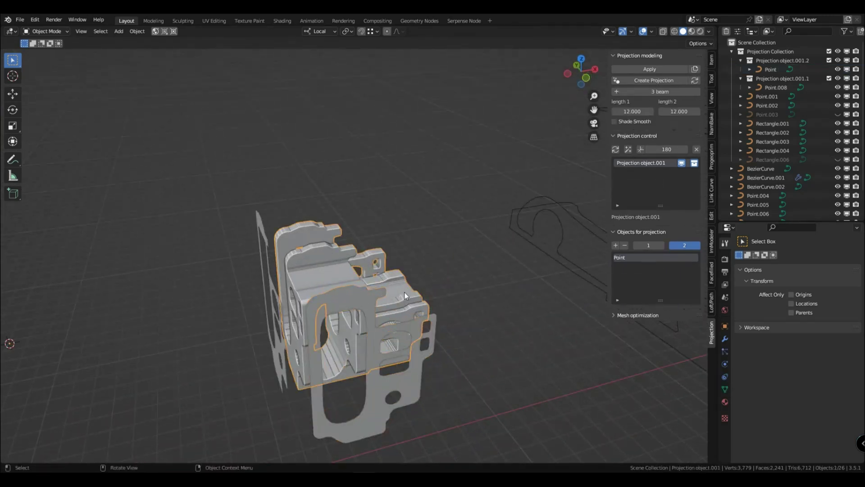
left_click(695, 150)
Step: Move the car's side-view curves BezierCurve, Point.004 and Point.005 along the global X axis
scroll(425, 259, "down", 3)
middle_click_drag(425, 258, 225, 311, "shift")
left_click_drag(230, 226, 290, 332)
key("g")
key("x")
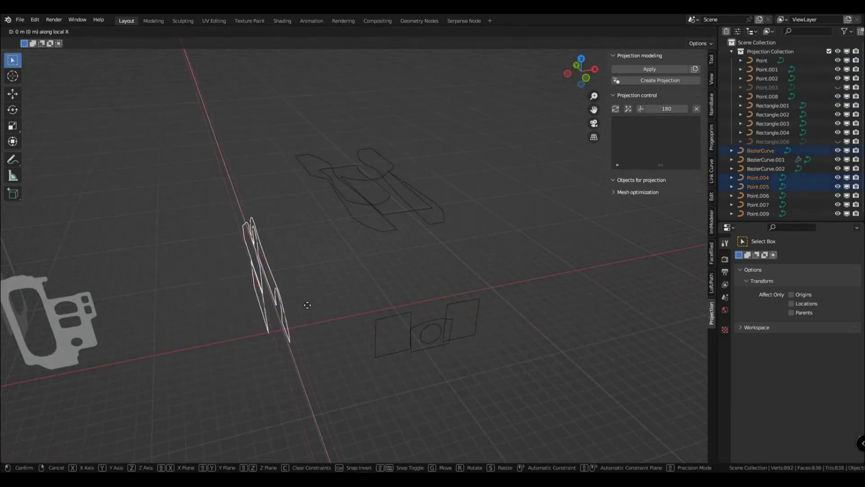
key("x")
left_click(328, 297)
Step: Move the group of horizontal top-view car curves along the global Z axis
left_click_drag(329, 131, 440, 242)
key("g")
key("z")
key("z")
left_click(364, 263)
Step: Create a projection from BezierCurve and BezierCurve.001, and set both length 1 and length 2 to 12
left_click(364, 263)
middle_click_drag(363, 263, 407, 284)
left_click(656, 80)
left_click(631, 112)
type("12")
key("Return")
left_click(674, 111)
type("12")
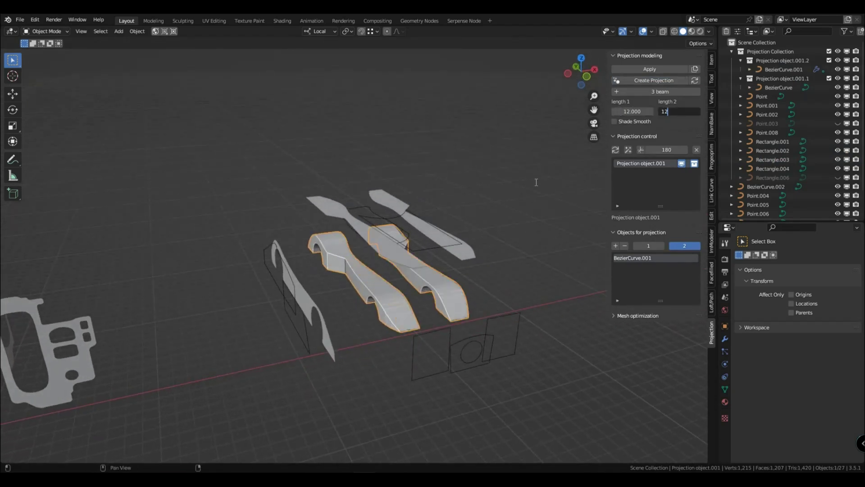
key("Return")
middle_click_drag(490, 266, 350, 336)
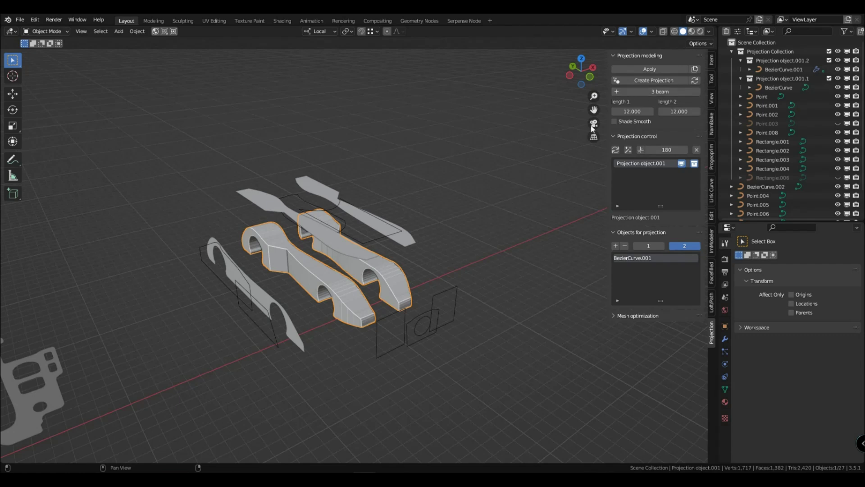
Step: Add the front curve BezierCurve.002 as the third beam of the car body projection and set length 3 to 30
left_click(390, 317)
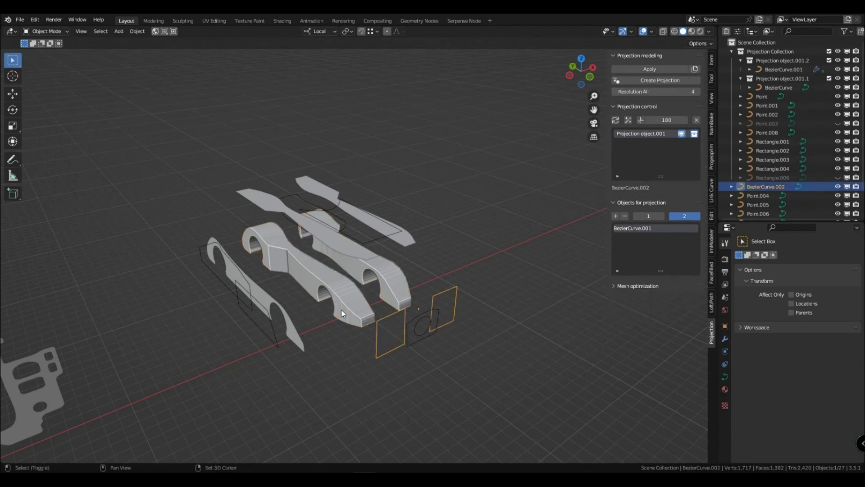
left_click(321, 278, "shift")
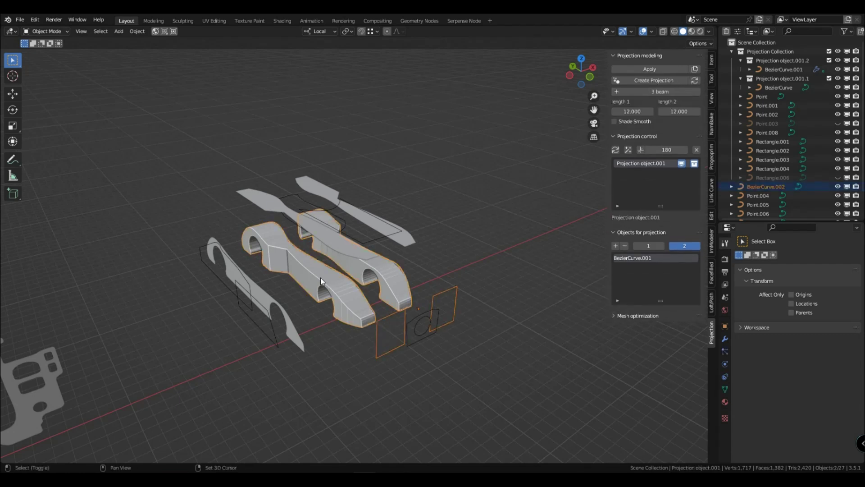
left_click(653, 92)
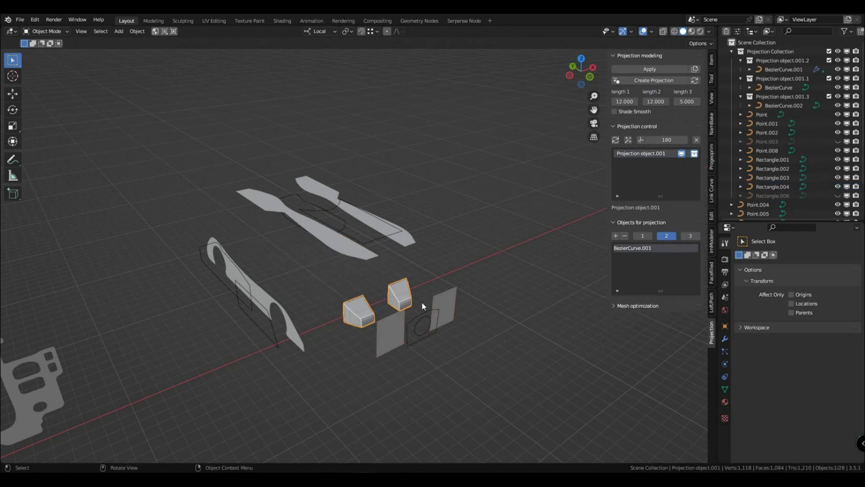
left_click(687, 101)
type("12")
key("Return")
left_click(687, 102)
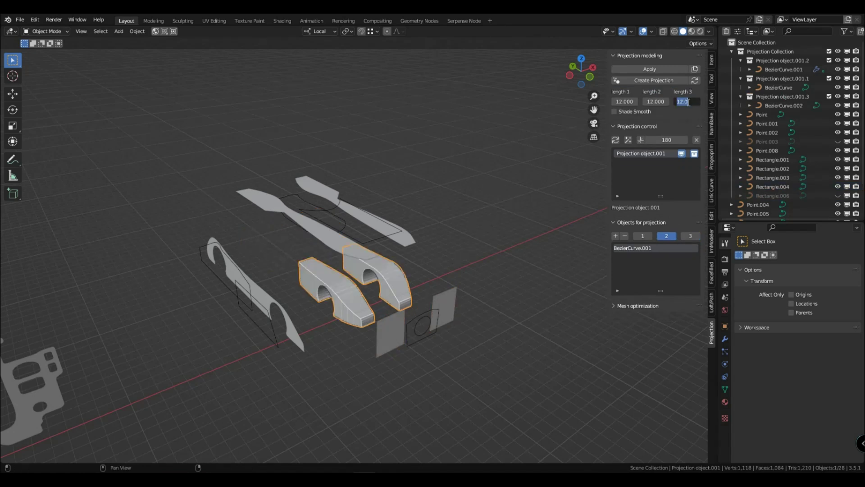
type("30")
key("Return")
scroll(343, 266, "up", 2)
middle_click_drag(269, 263, 351, 348)
scroll(364, 304, "down", 2)
Step: Create a second projection from curves Point.004 and Point.006, with length 1 and length 2 set to 12
left_click(339, 348)
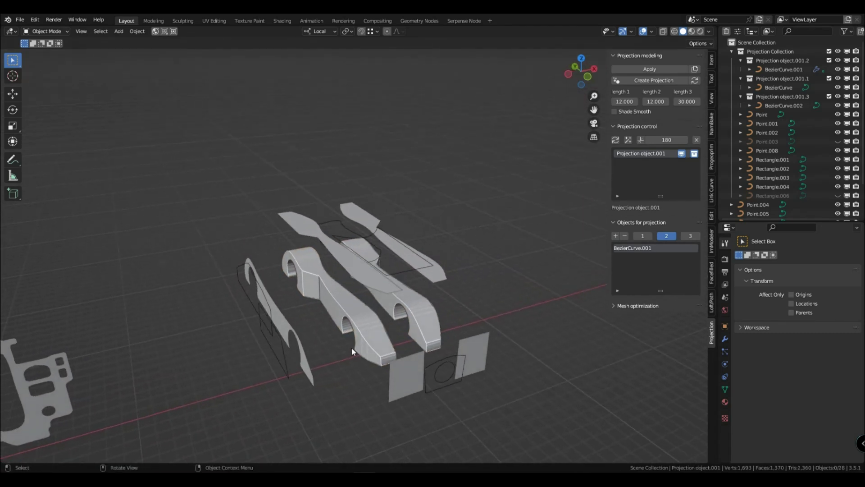
left_click(401, 272, "shift")
left_click(286, 375, "shift")
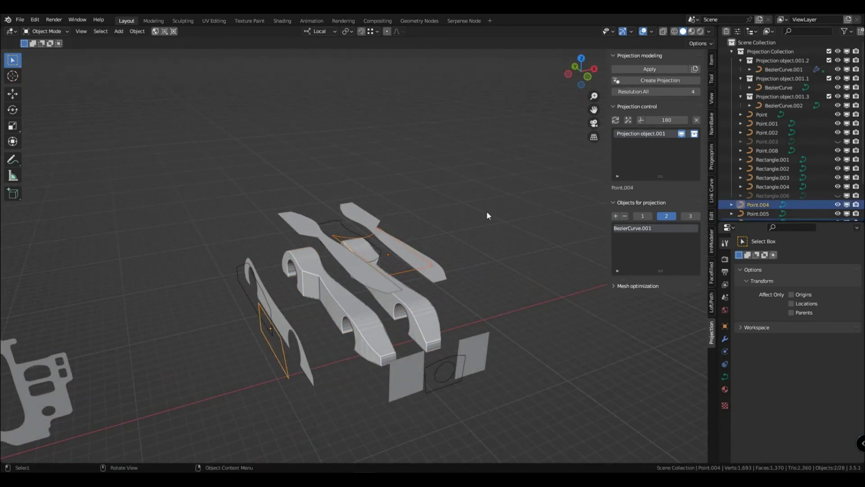
left_click(648, 82)
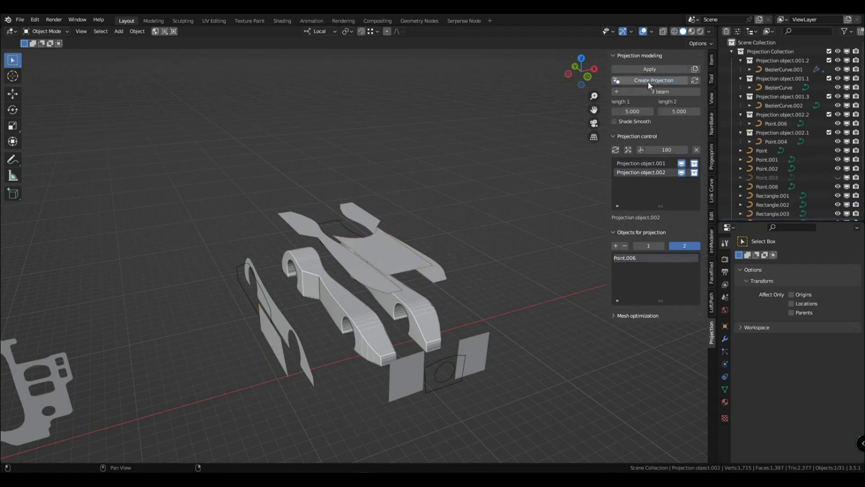
left_click(637, 110)
type("12")
left_click(526, 163)
left_click(666, 111)
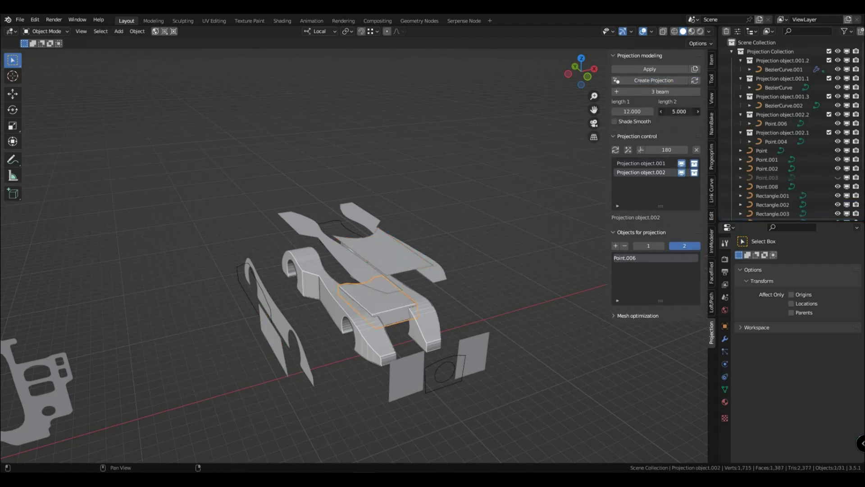
type("12")
left_click(533, 179)
Step: Add the front curve with the round hole as the third beam of the second projection, with length 3 at 12
scroll(409, 287, "down", 2)
mouse_move(410, 286)
middle_mouse_down()
mouse_move(376, 315)
mouse_move(394, 292)
middle_mouse_up()
scroll(382, 322, "up", 3)
scroll(394, 293, "up", 3)
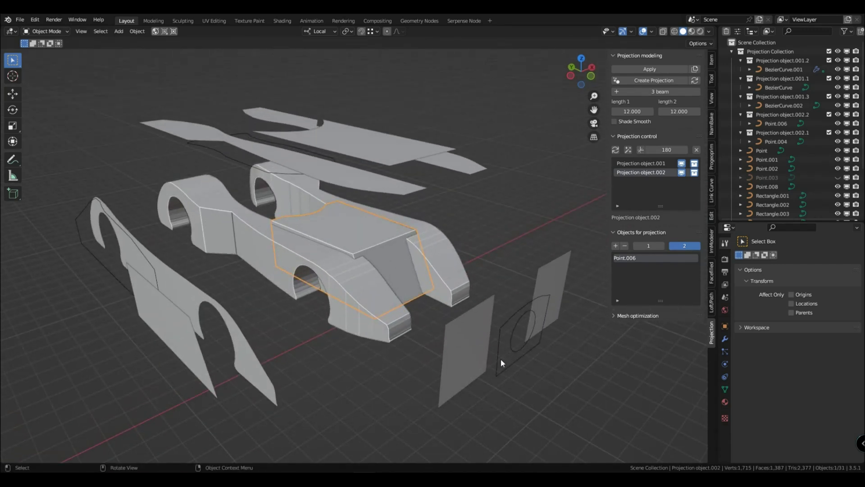
left_click(508, 338, "shift")
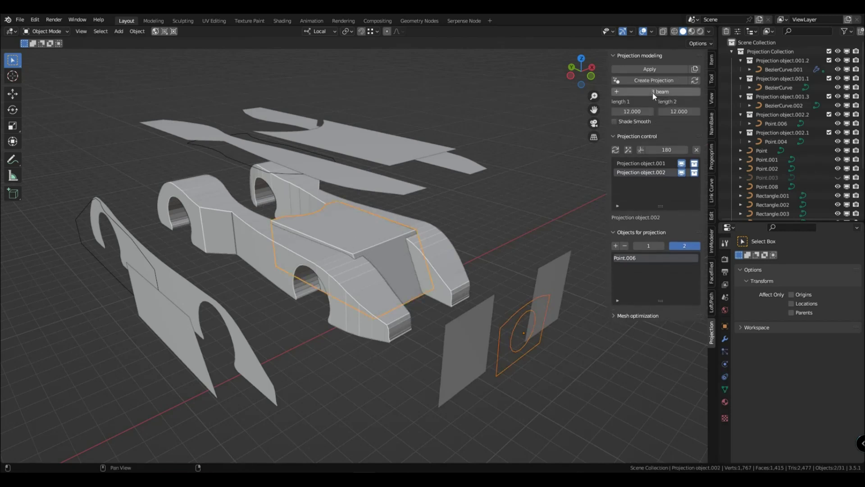
left_click(655, 92)
key("Return")
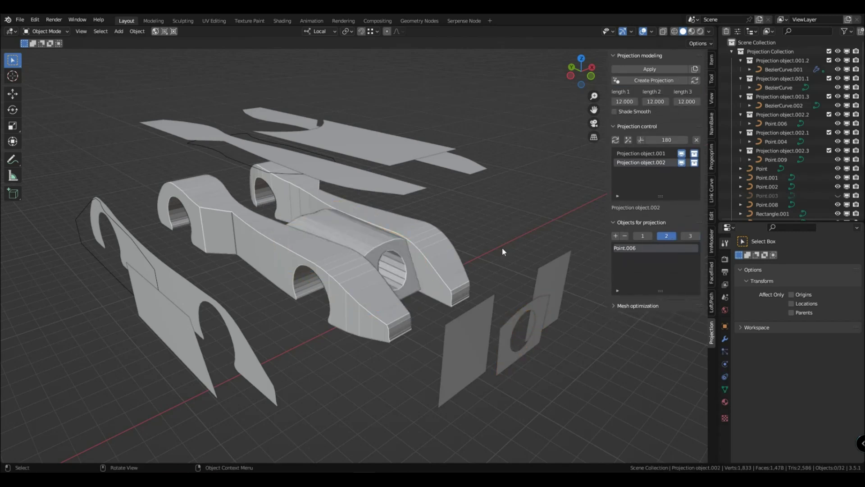
Step: Lower the upper points of the front curve with the round hole by about 0.07 m along global Z
middle_click_drag(502, 247, 438, 283)
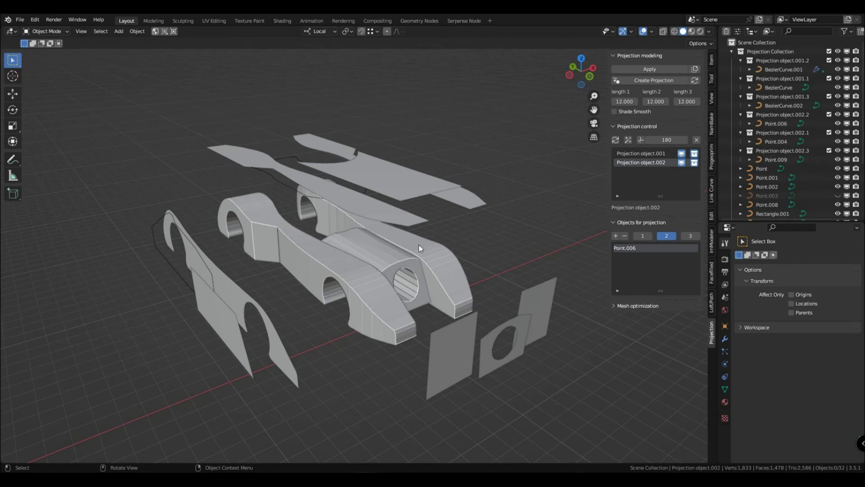
left_click(499, 326)
key("Tab")
key("g")
key("z")
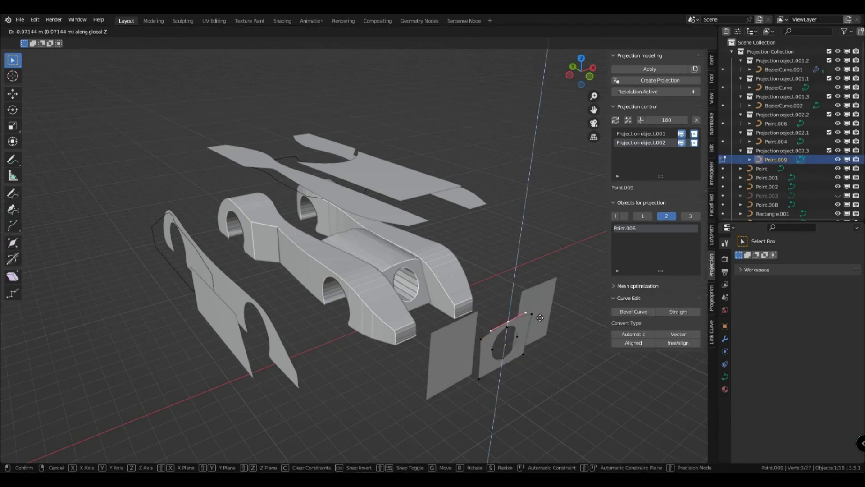
left_click(540, 318)
key("Tab")
Step: Create a third projection for the cabin from curves Point.007 and Point.005, with length 1 and length 2 set to 12
scroll(497, 264, "down", 2)
left_click(347, 235)
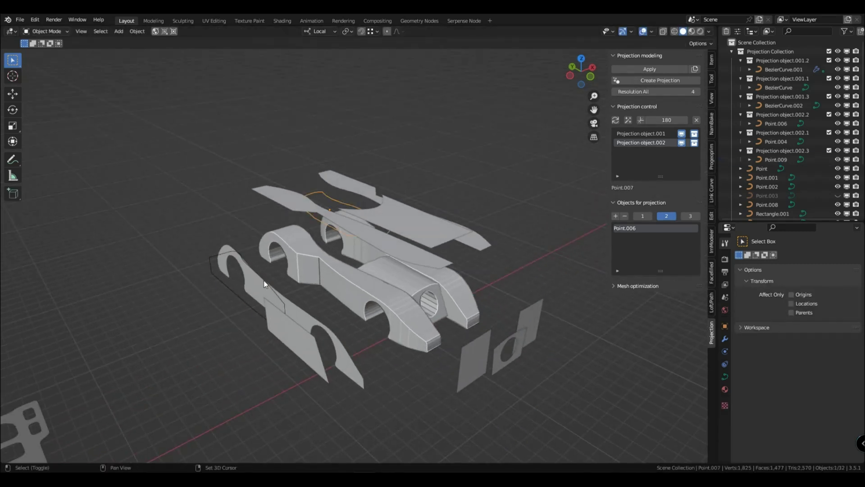
left_click(264, 281, "shift")
left_click(655, 82)
left_click(632, 111)
type("12")
key("Tab")
type("12")
key("Return")
middle_click_drag(469, 306, 425, 263)
scroll(373, 160, "up", 1)
scroll(397, 234, "down", 1)
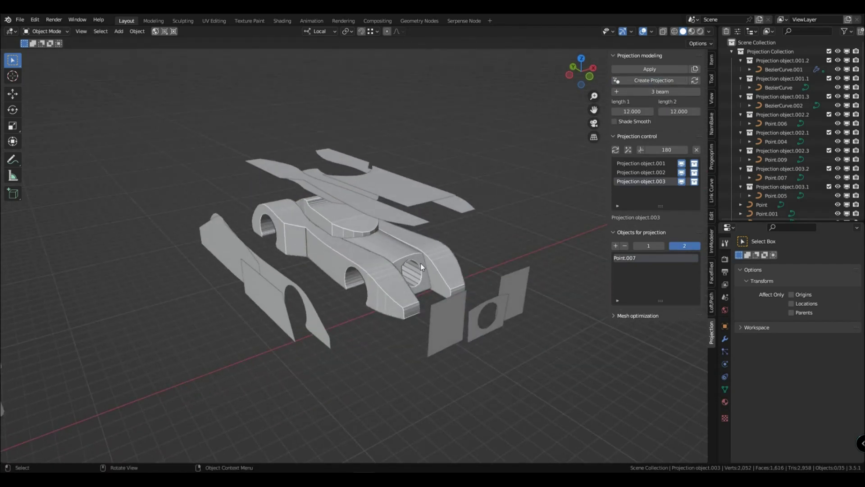
Step: Toggle the profile curve visibility of the three projection objects until only the curves of Projection object.001 are shown
left_click(648, 164)
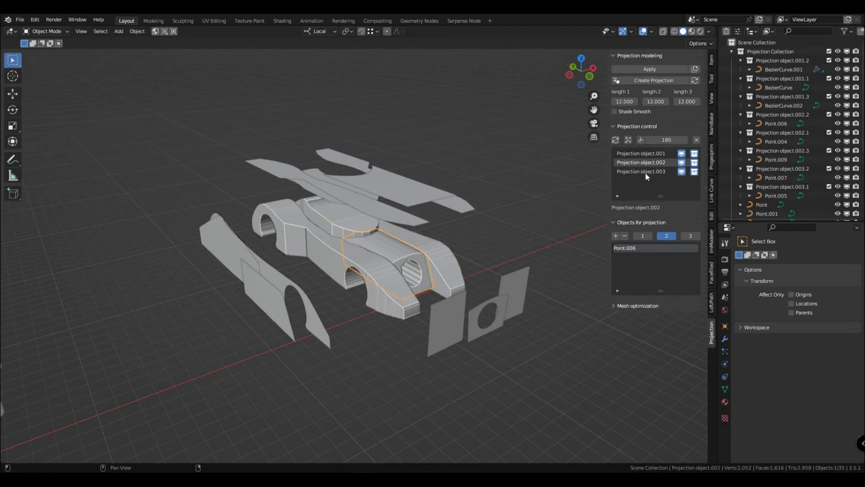
left_click(642, 172)
left_click(694, 172)
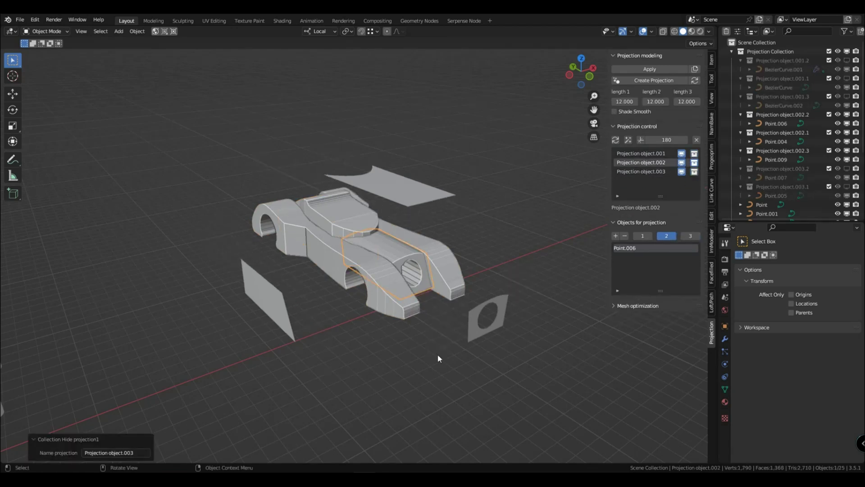
left_click(695, 163)
left_click(695, 171)
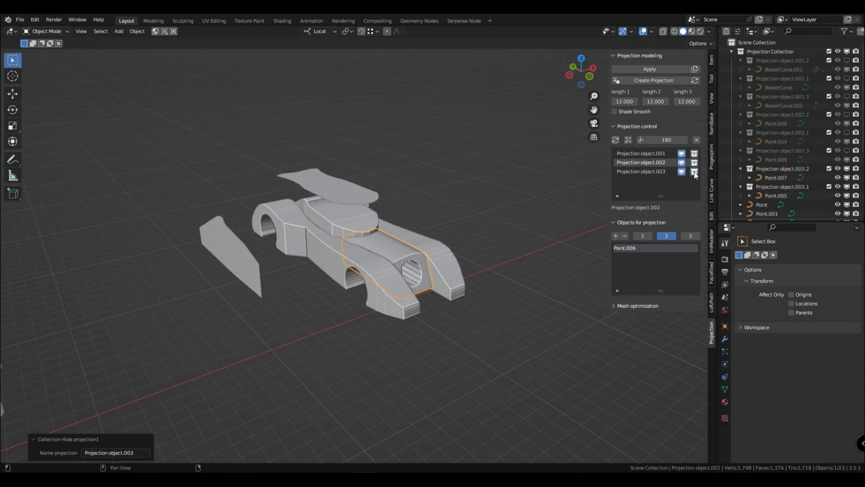
left_click(695, 154)
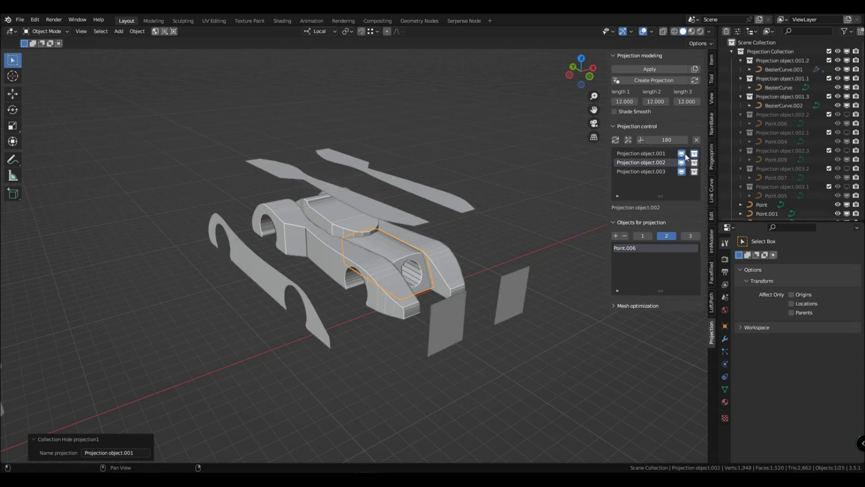
Step: Look through the beam curve lists of Projection object.002 and Projection object.001, finishing on beam 1 with BezierCurve
left_click(643, 236)
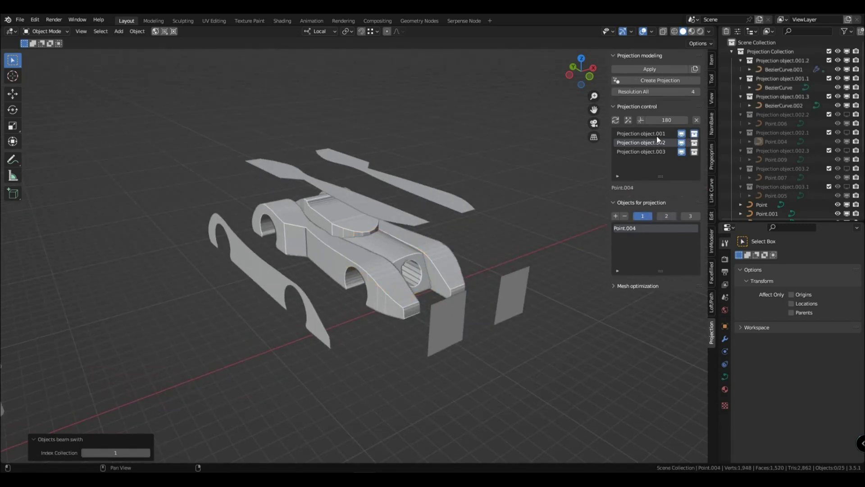
left_click(656, 136)
left_click(624, 252)
left_click(666, 216)
left_click(643, 228)
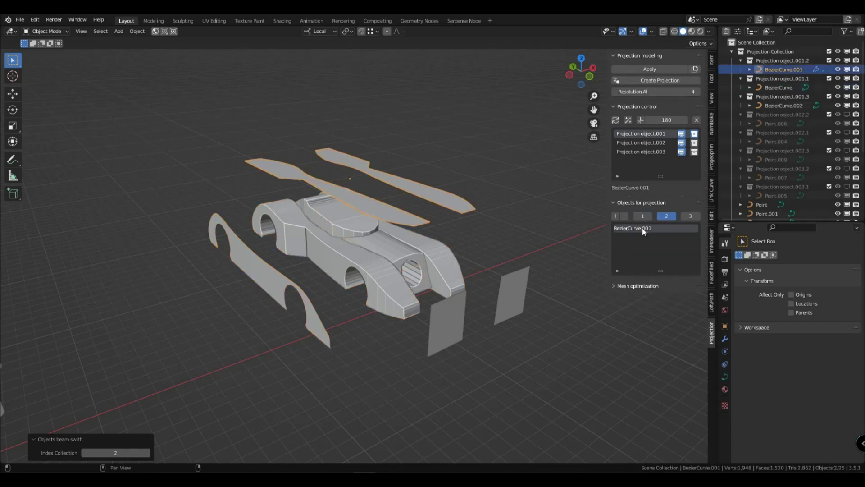
left_click(689, 216)
left_click(642, 215)
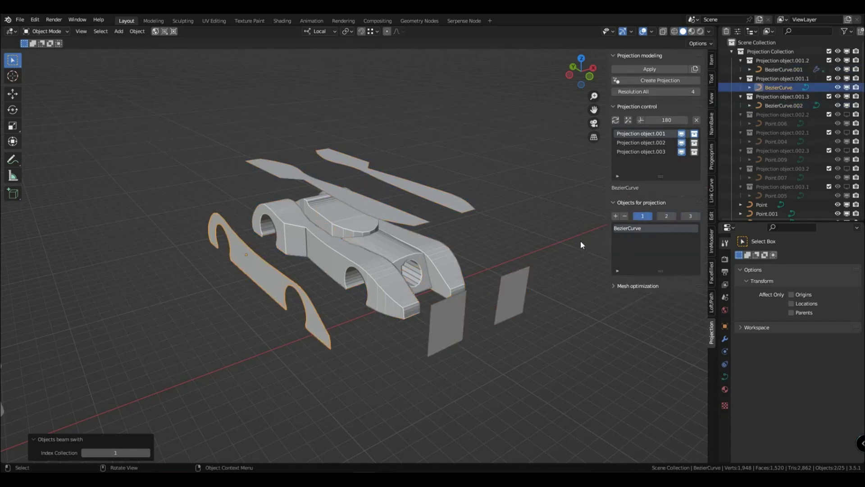
Step: Remove BezierCurve.002 from beam 3 of Projection object.001, collapse the Projection Collection in the outliner, and add the curve back
left_click(690, 215)
left_click(648, 230)
left_click(625, 216)
mouse_move(465, 295)
middle_mouse_down()
mouse_move(473, 306)
mouse_move(499, 301)
mouse_move(471, 303)
middle_mouse_up()
scroll(461, 300, "up", 1)
left_click(731, 51)
left_click(615, 216)
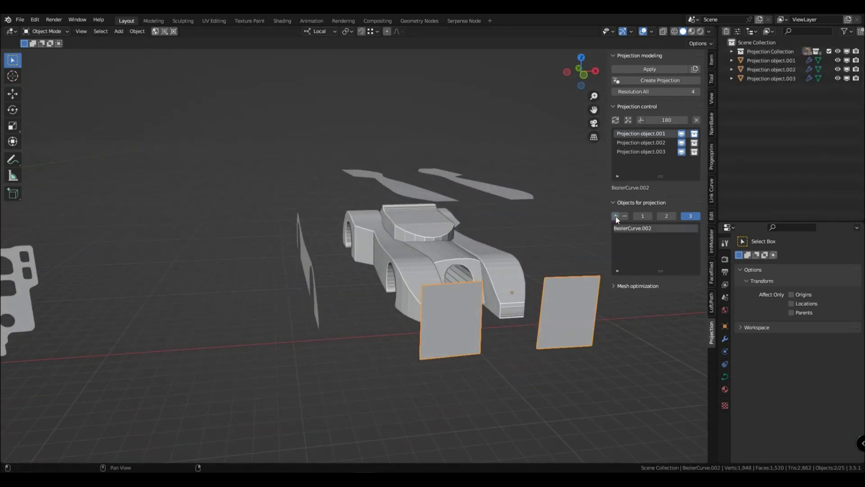
middle_click_drag(554, 243, 575, 255)
Step: Show only the curves of Projection object.002, remove Point.009 from its beam 3 and add it back
left_click(694, 143)
left_click(658, 145)
left_click(528, 308)
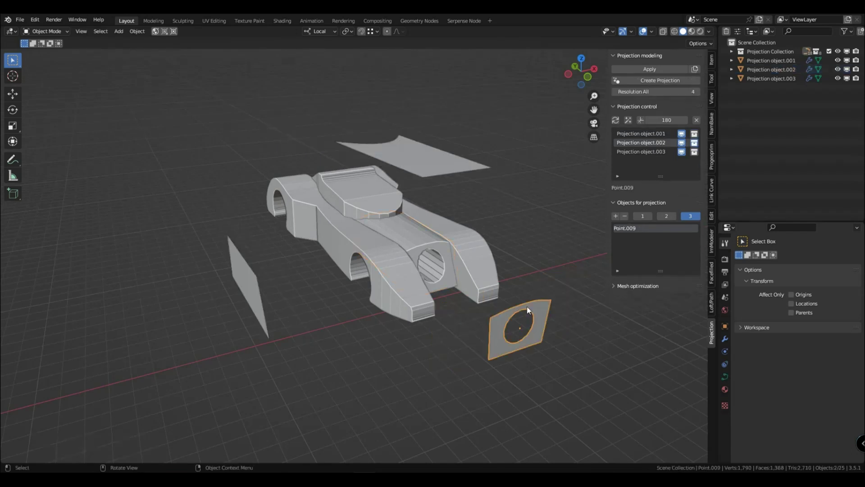
left_click(656, 144)
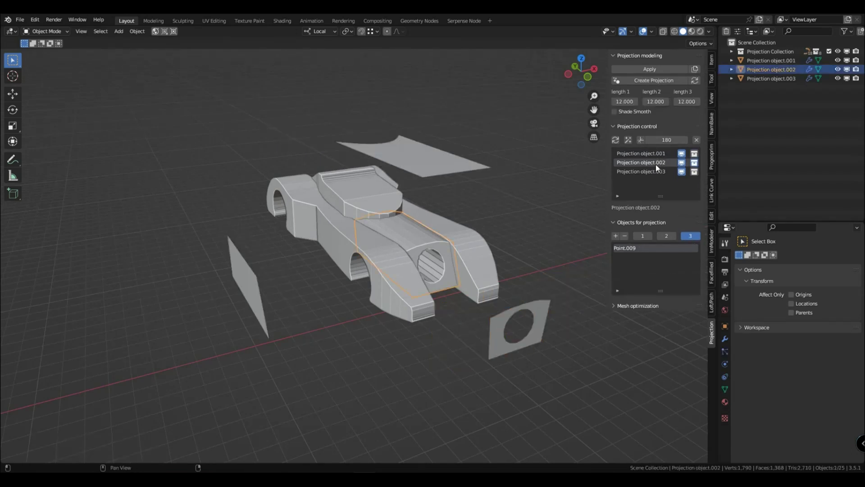
left_click(684, 237)
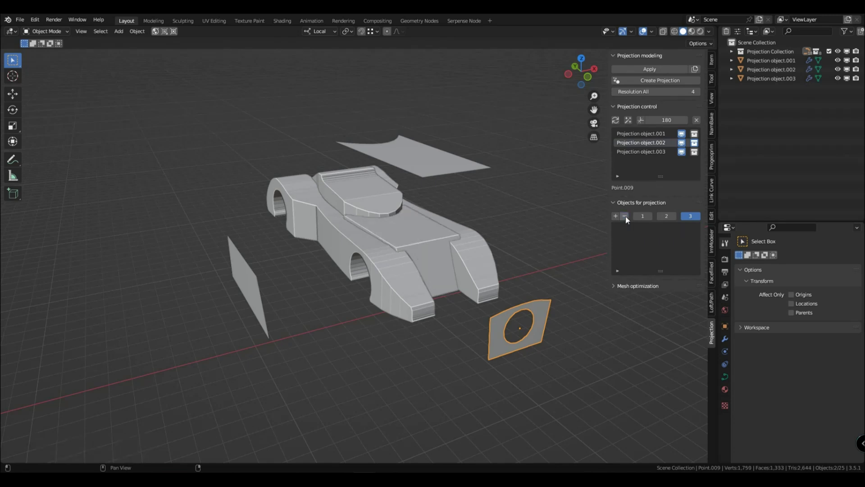
left_click(625, 216)
left_click(616, 216)
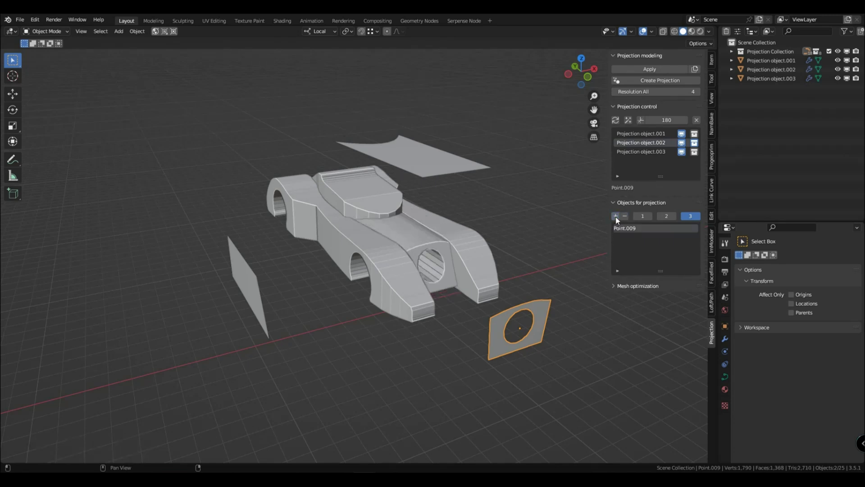
Step: Remove Point.006 from beam 2 and Point.004 from beam 1 of Projection object.002, adding each curve back
left_click(665, 217)
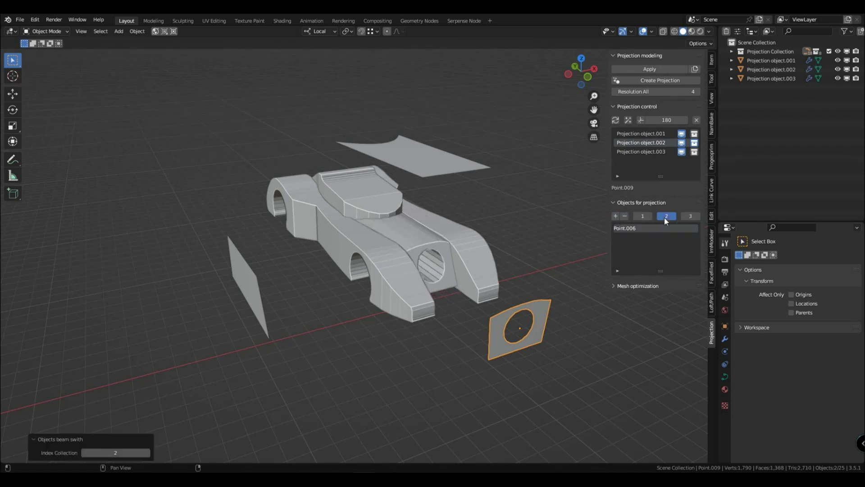
left_click(625, 217)
left_click(617, 217)
left_click(642, 216)
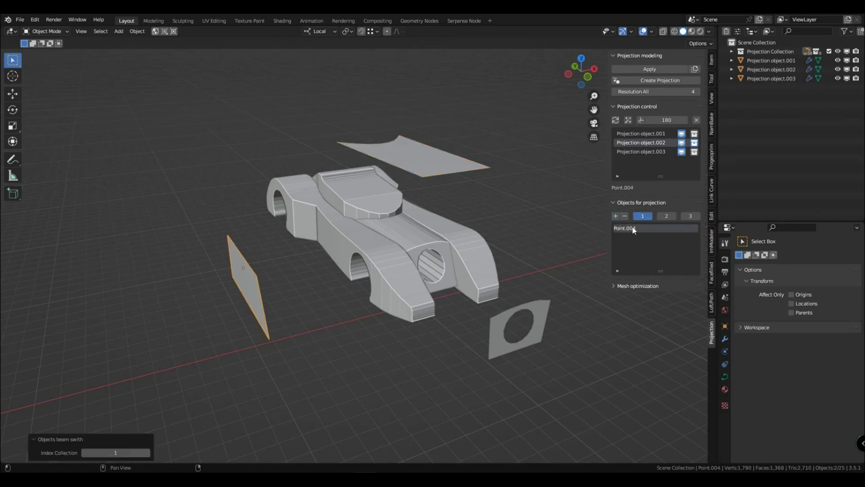
left_click(625, 217)
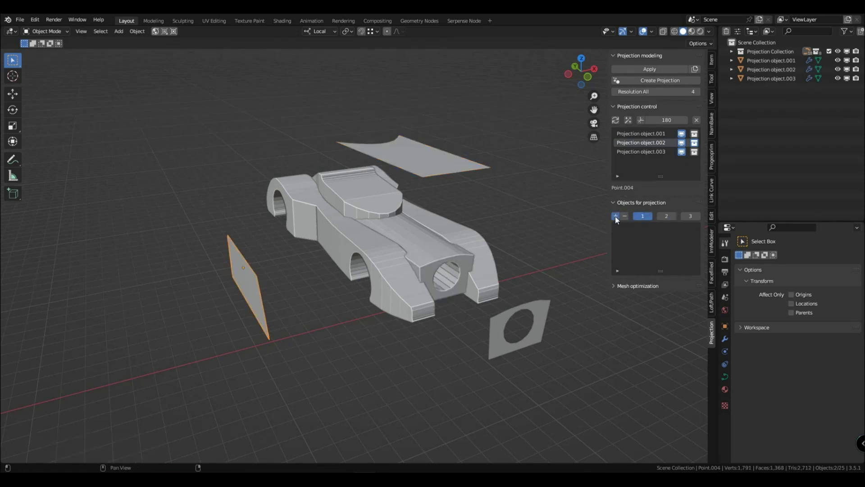
left_click(615, 216)
Step: Turn on the wireframe display for the fender body, Projection object.001, and deselect it
middle_click_drag(469, 276, 484, 298)
left_click(353, 316)
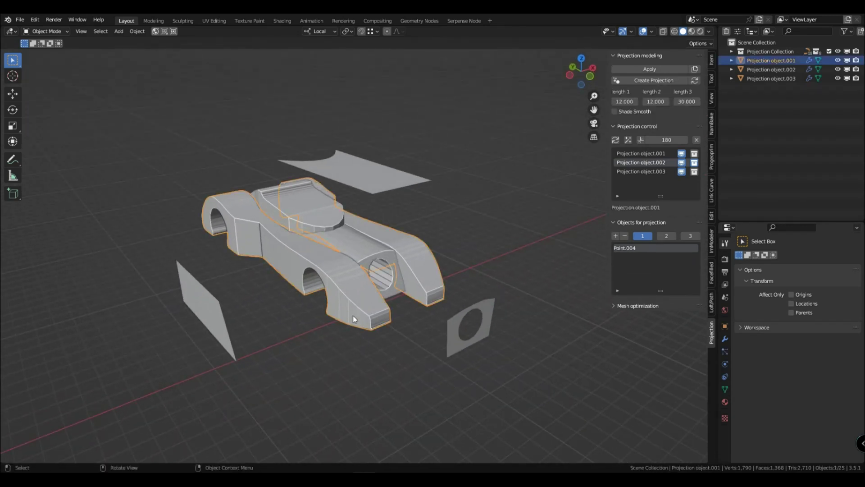
scroll(353, 315, "up", 1)
key("q")
left_click(365, 319)
left_click(275, 328)
middle_click_drag(275, 328, 280, 318)
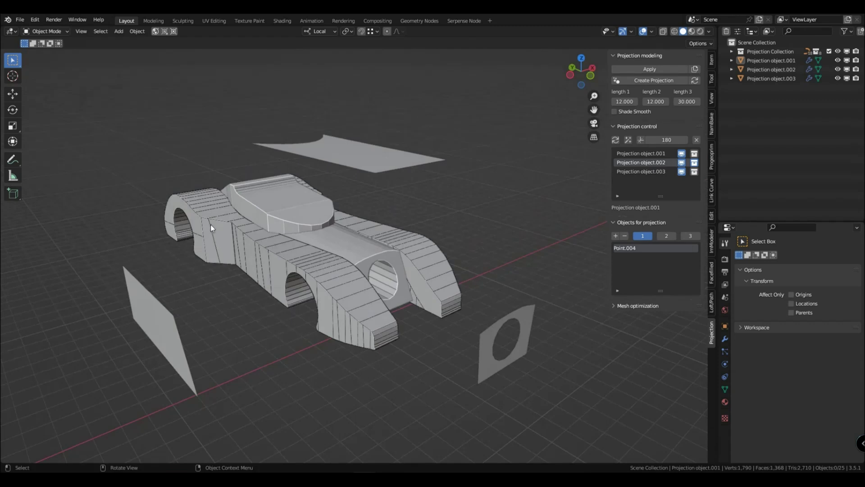
Step: Create an applied mesh copy of Projection object.001 and raise it above the car along local Z
left_click(211, 224)
left_click(695, 69)
key("g")
key("z")
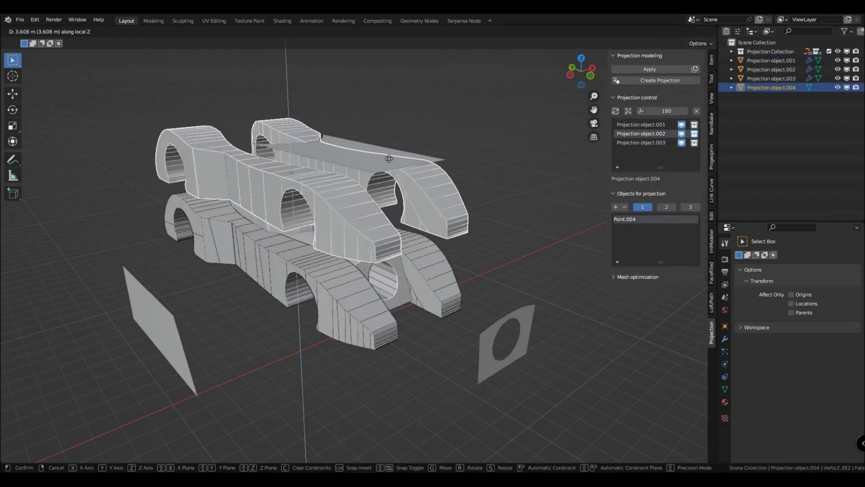
left_click(388, 156)
left_click(285, 358)
left_click(275, 204)
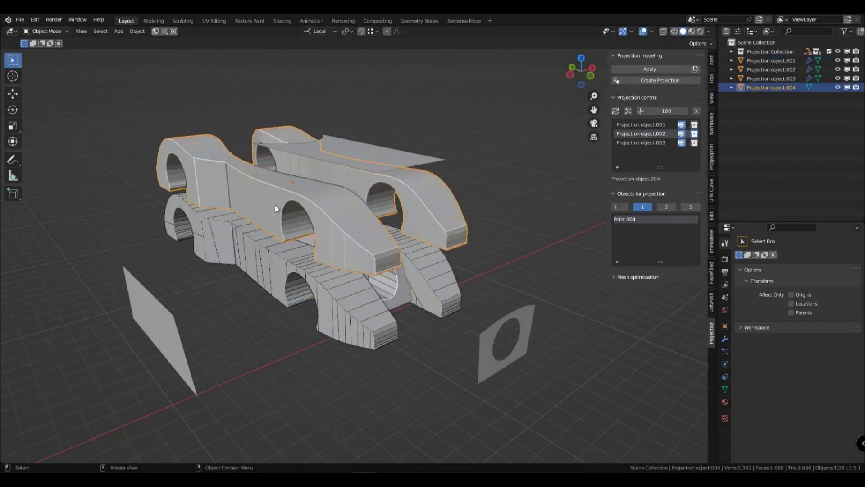
Step: Delete the raised mesh copy of the fender body
key("Delete")
key("ctrl+z")
key("Delete")
Step: Remesh Projection object.001 with an octree depth of 6 and a scale of 0.990
left_click(288, 269)
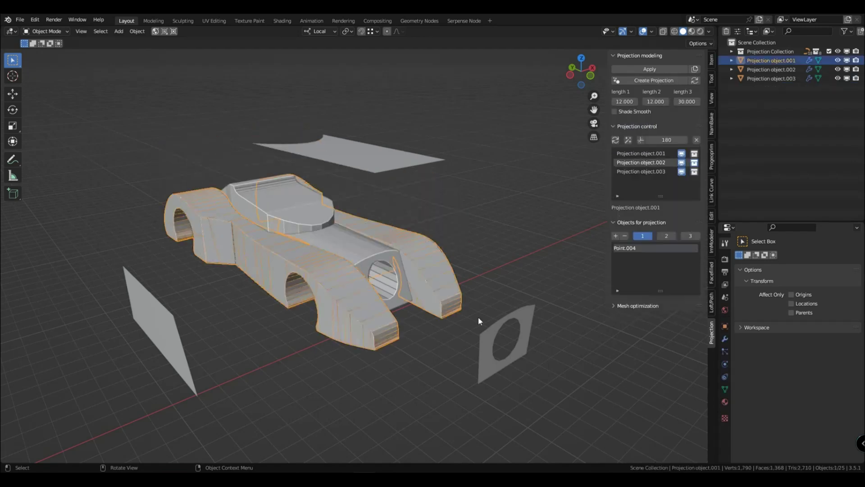
left_click(620, 306)
left_click(632, 318)
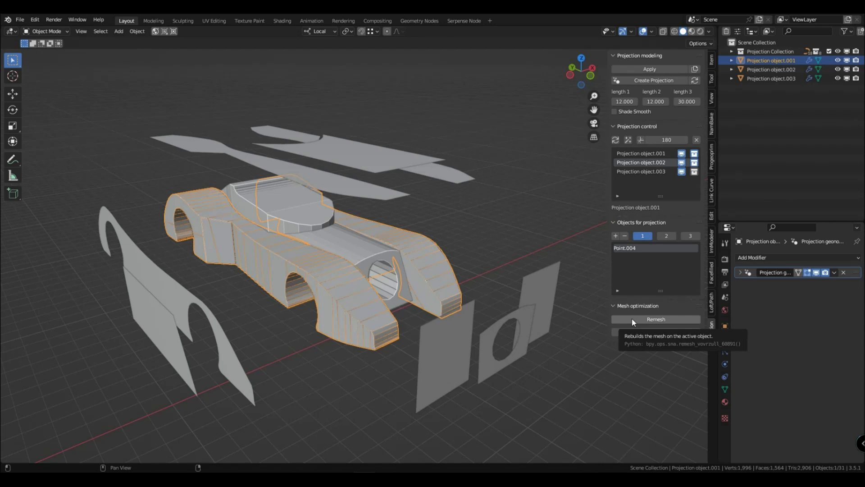
left_click(633, 320)
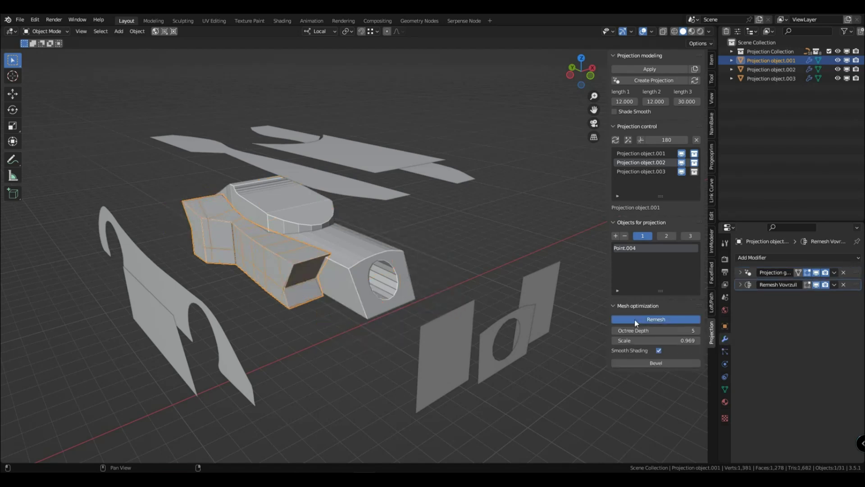
left_click(698, 331)
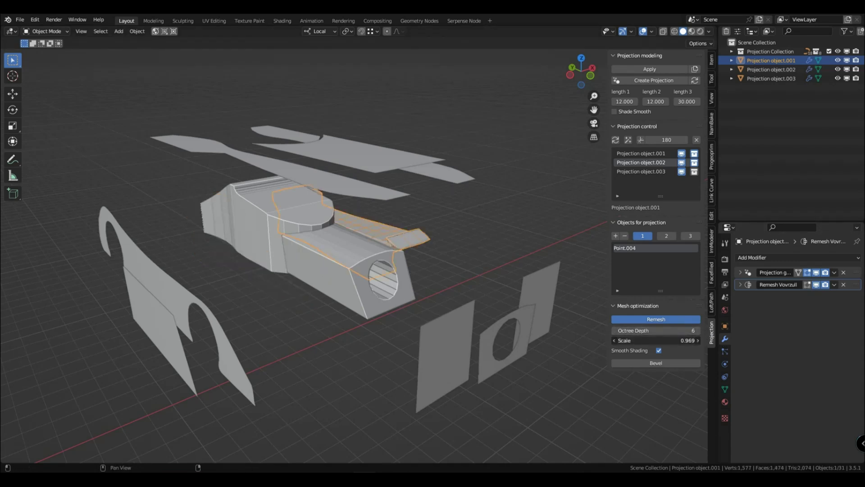
left_click_drag(656, 340, 665, 340)
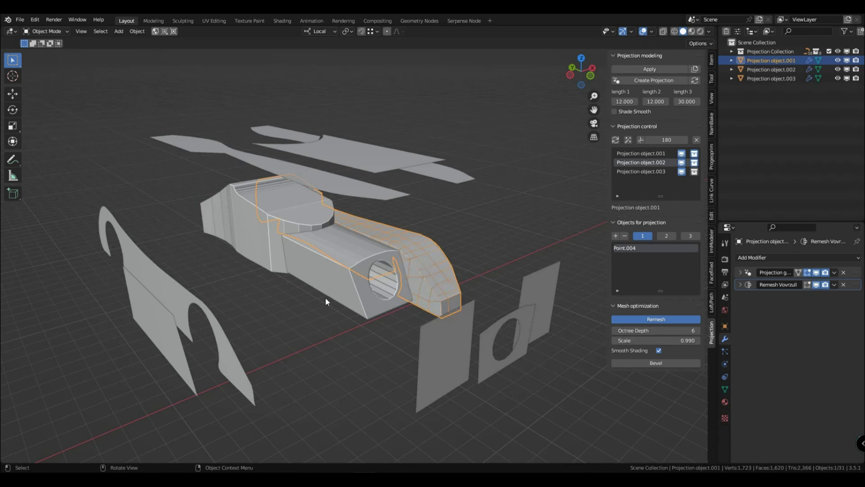
Step: Disable the viewport display of BezierCurve.001's Mirror modifier and add a Y-axis Mirror modifier to Projection object.001 with Point.006 as mirror object
left_click(386, 195)
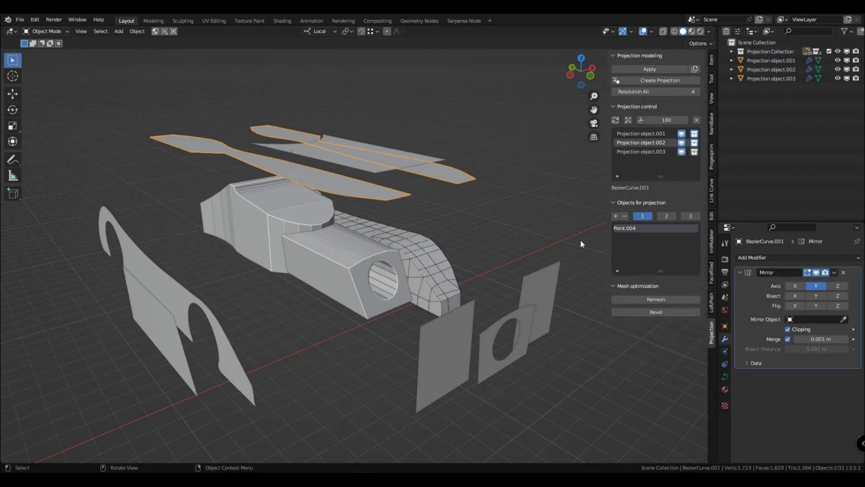
left_click(816, 273)
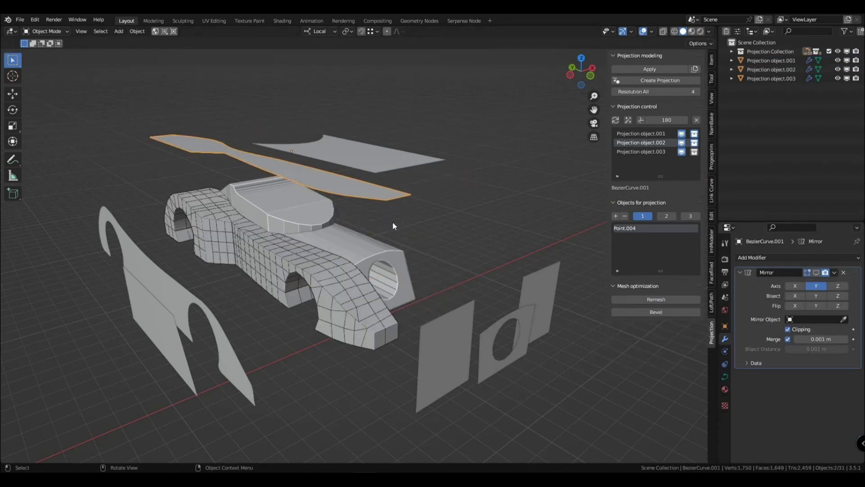
left_click(356, 292)
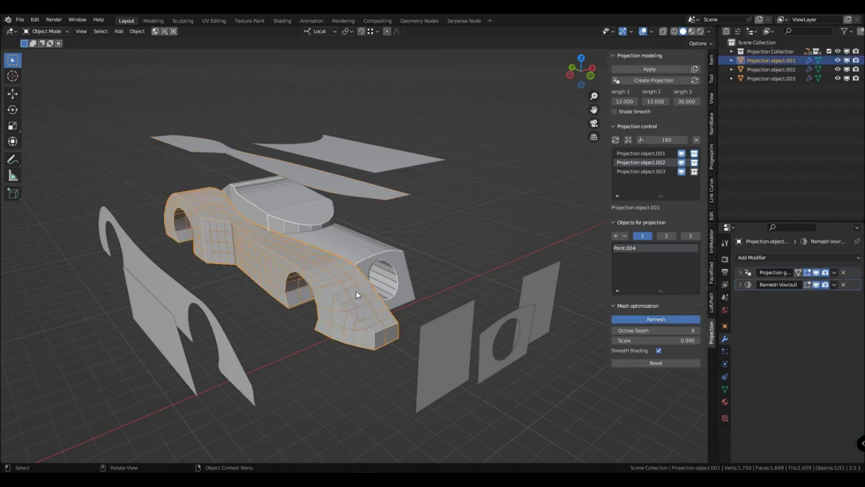
left_click(776, 257)
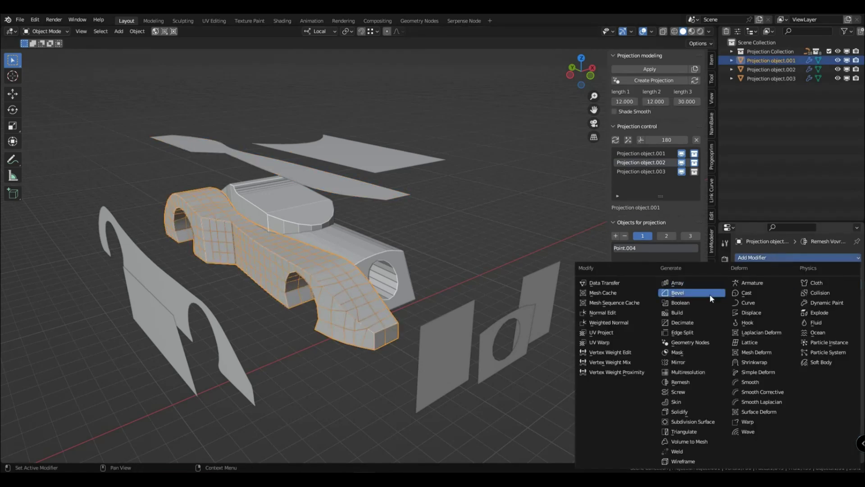
left_click(683, 360)
left_click(843, 344)
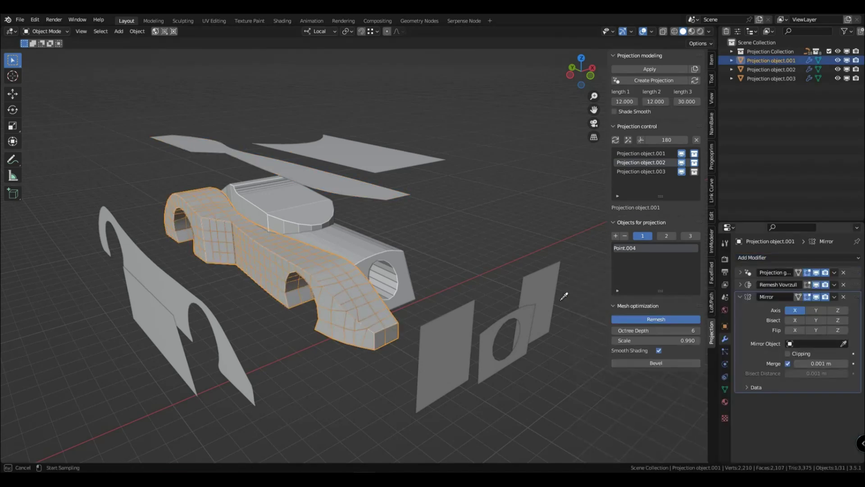
left_click(390, 162)
left_click(808, 310)
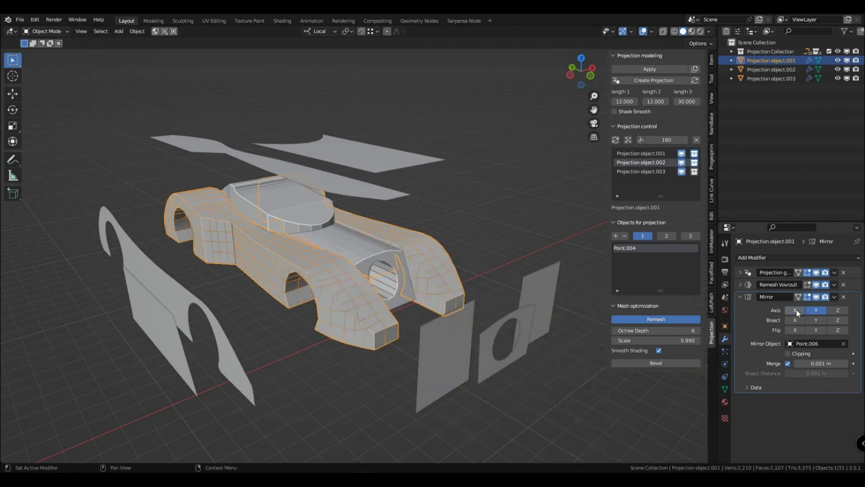
left_click(524, 255)
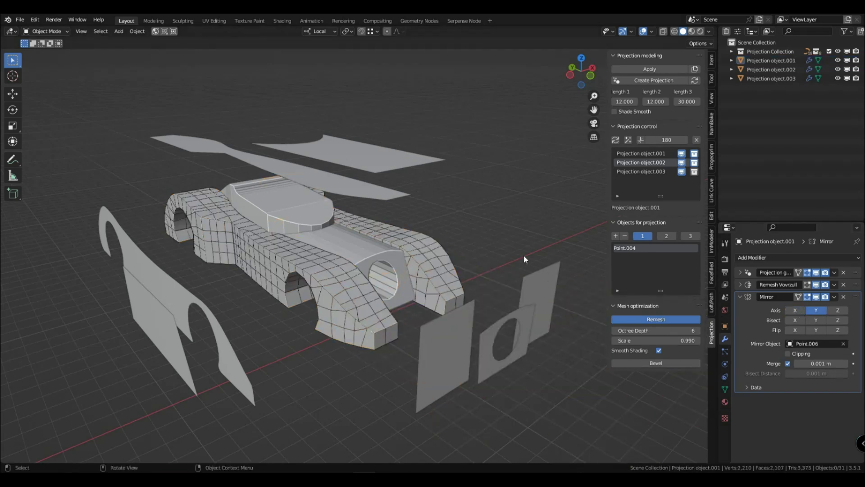
Step: Try octree depths 5 and 7 and scale 0.965 on the fender body's remesh, returning to depth 6 and scale 0.990
left_click(370, 333)
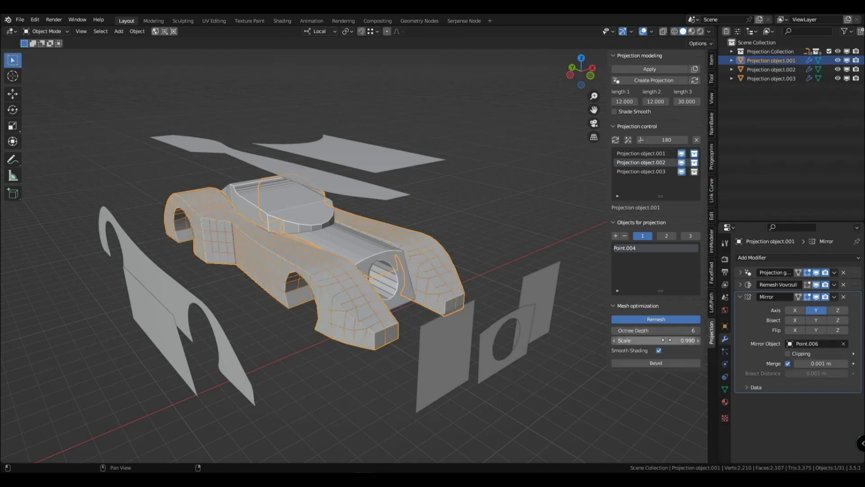
mouse_move(656, 340)
left_mouse_down()
mouse_move(649, 340)
mouse_move(656, 340)
left_mouse_up()
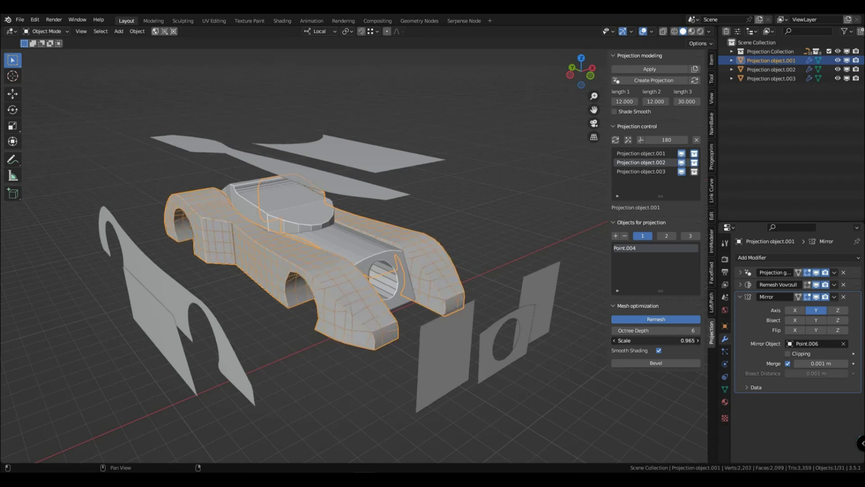
left_click(696, 331)
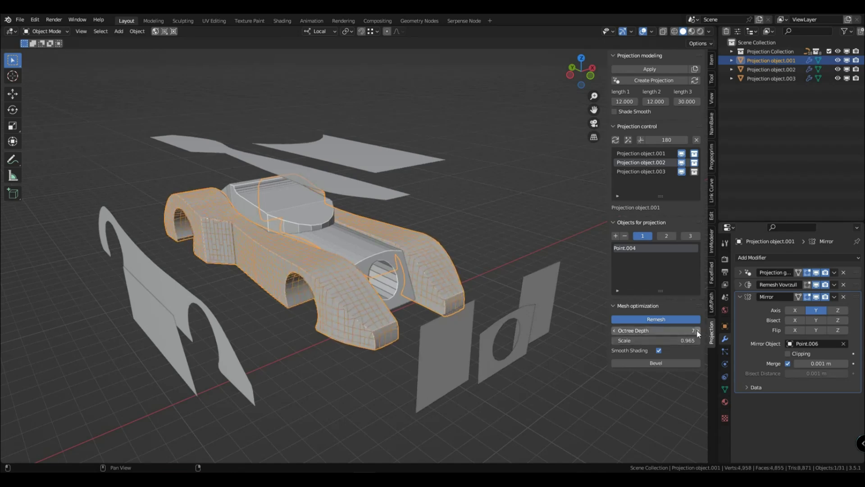
left_click(614, 330)
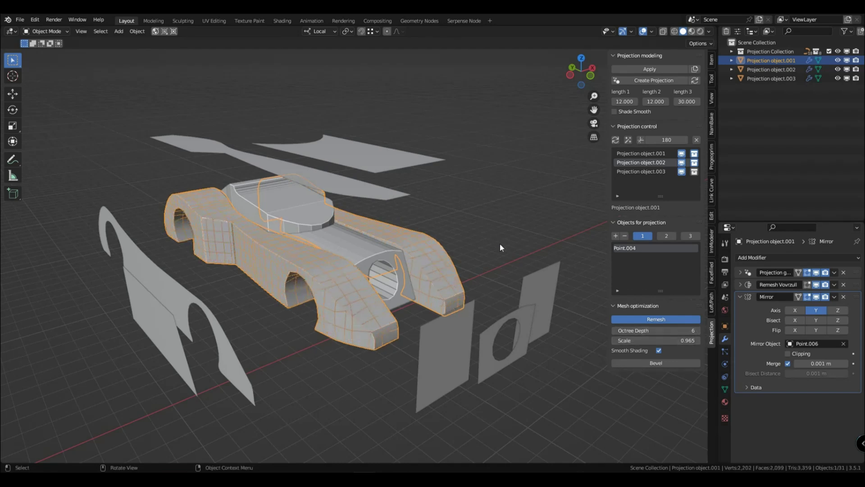
left_click(499, 244)
left_click(614, 330)
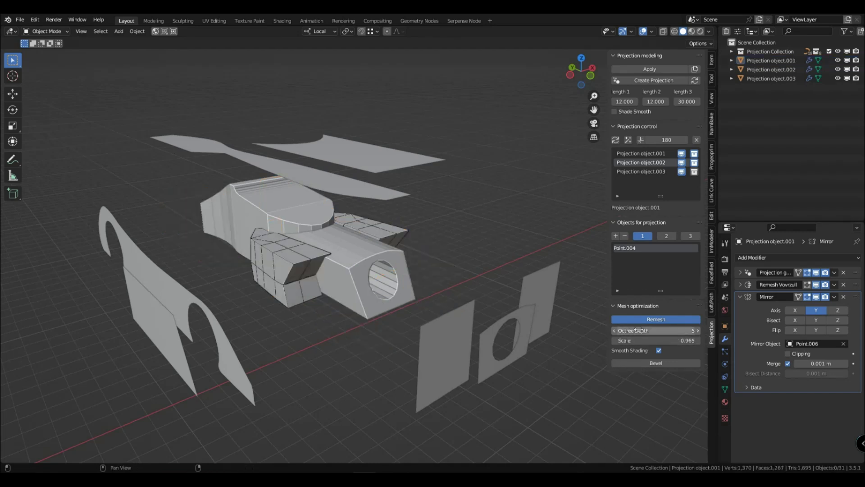
left_click(697, 330)
left_click(698, 331)
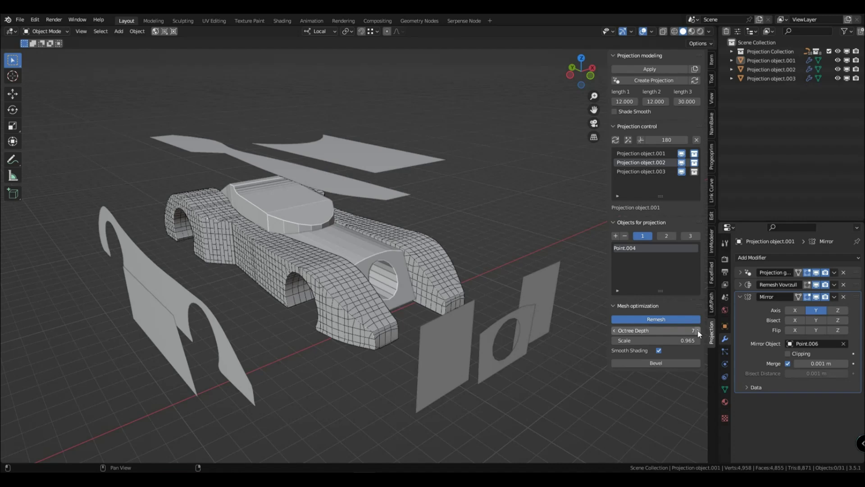
mouse_move(698, 340)
left_mouse_down()
mouse_move(643, 341)
mouse_move(698, 341)
left_mouse_up()
left_click(614, 331)
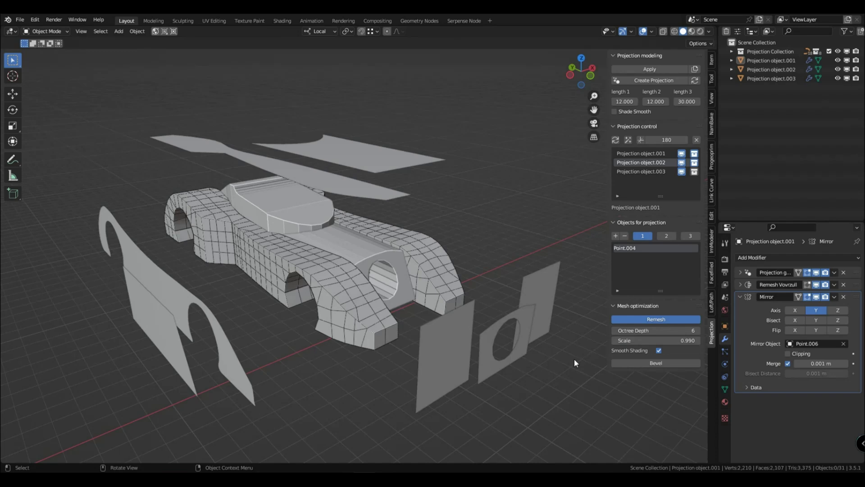
Step: Bevel the edges of Projection object.001 with an amount of 0.14 m
left_click(356, 298)
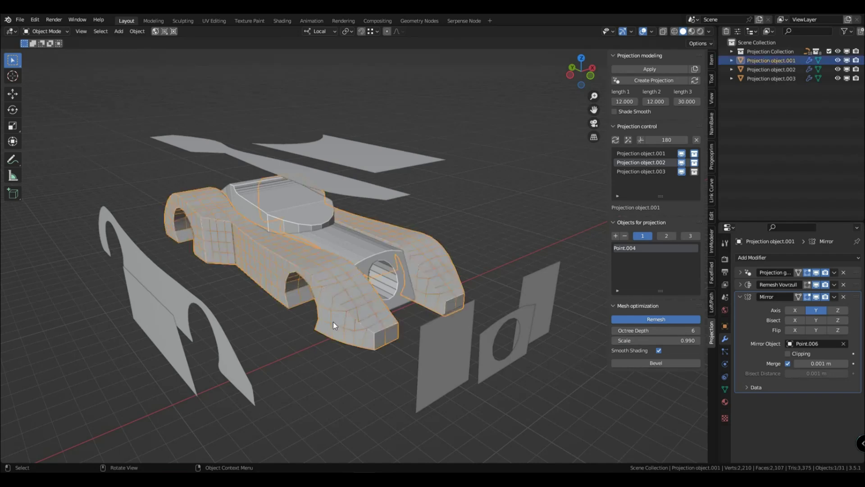
left_click(646, 363)
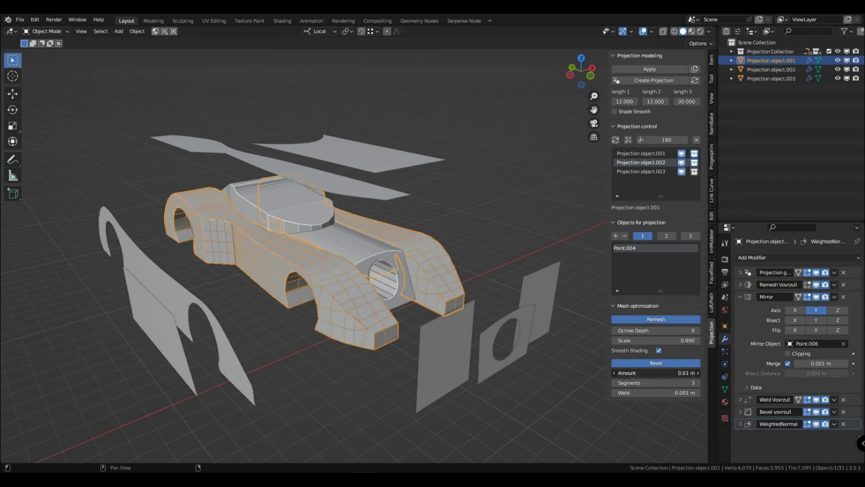
mouse_move(656, 373)
left_mouse_down()
mouse_move(674, 372)
mouse_move(656, 373)
left_mouse_up()
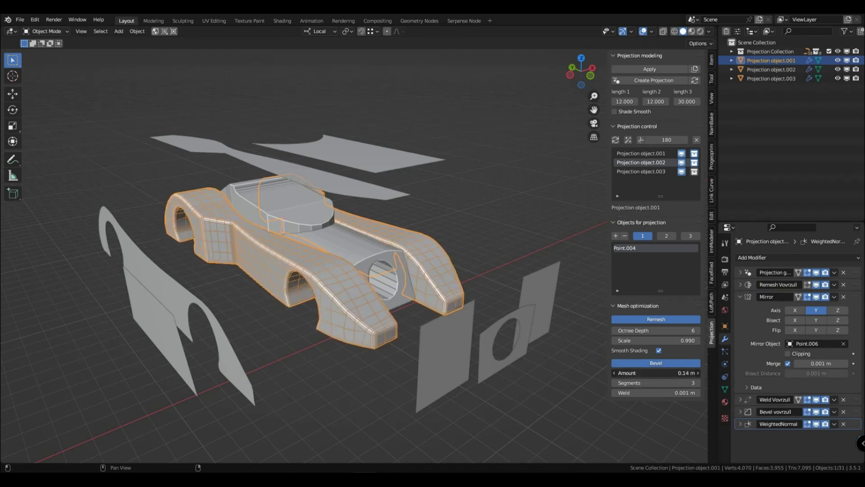
scroll(351, 320, "up", 2)
middle_click_drag(351, 320, 364, 247)
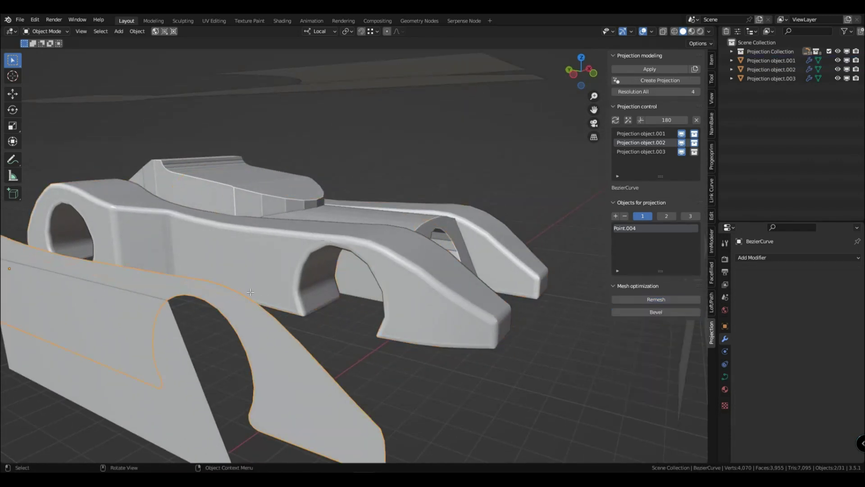
Step: Move the wheel-arch control point of the side profile BezierCurve along the Z axis
key("Tab")
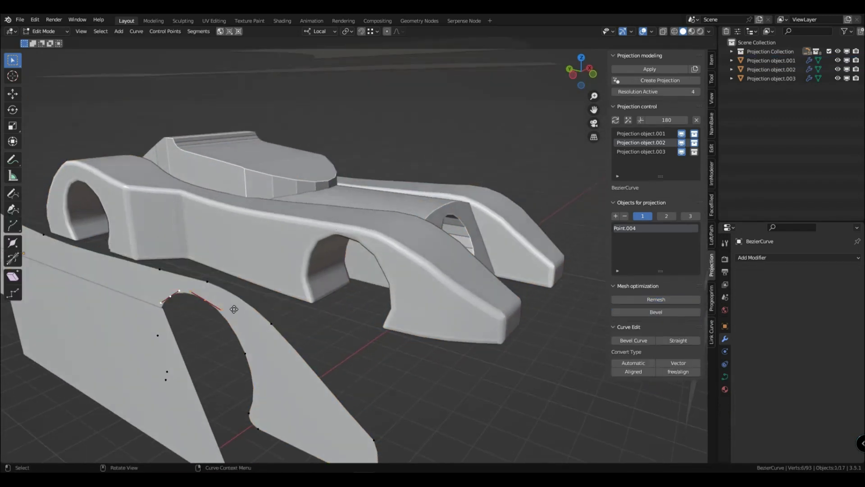
key("g")
key("z")
left_click(234, 312)
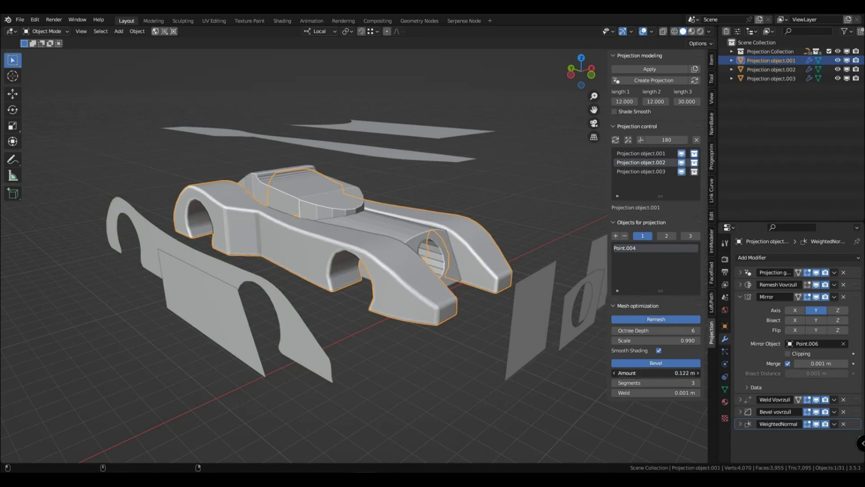
Step: Set the bevel amount of Projection object.001 to 0.106 m
left_click_drag(655, 373, 649, 373)
left_click(434, 345)
middle_click_drag(434, 345, 424, 349)
left_click(383, 298)
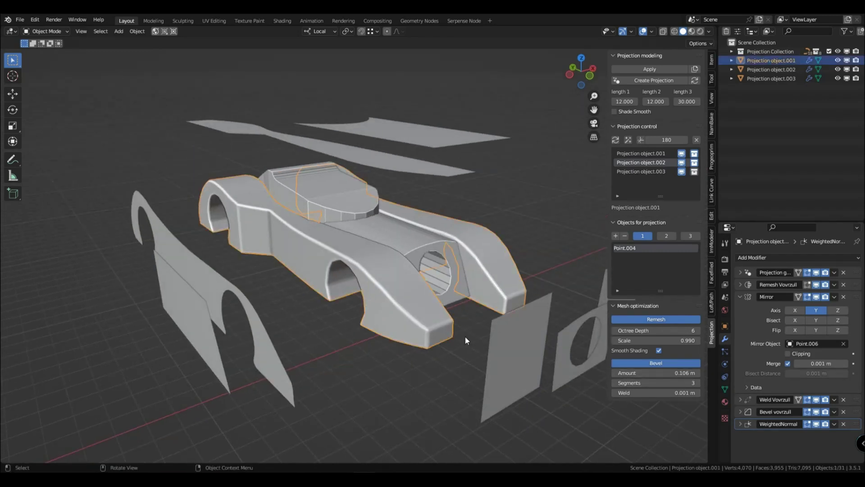
Step: Show the wireframe of Projection object.001 and set its bevel weld distance to 0.0143 m
middle_click_drag(417, 264, 429, 258)
scroll(429, 259, "up", 3)
key("q")
left_click(429, 259)
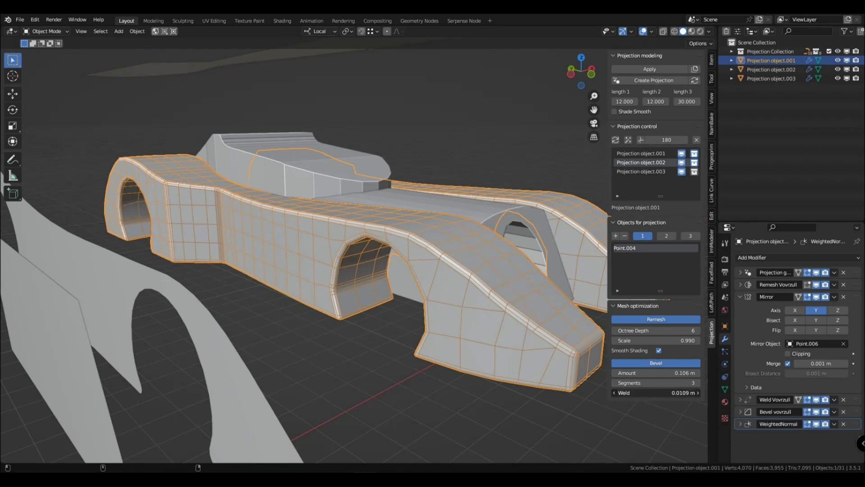
middle_click_drag(495, 347, 465, 336)
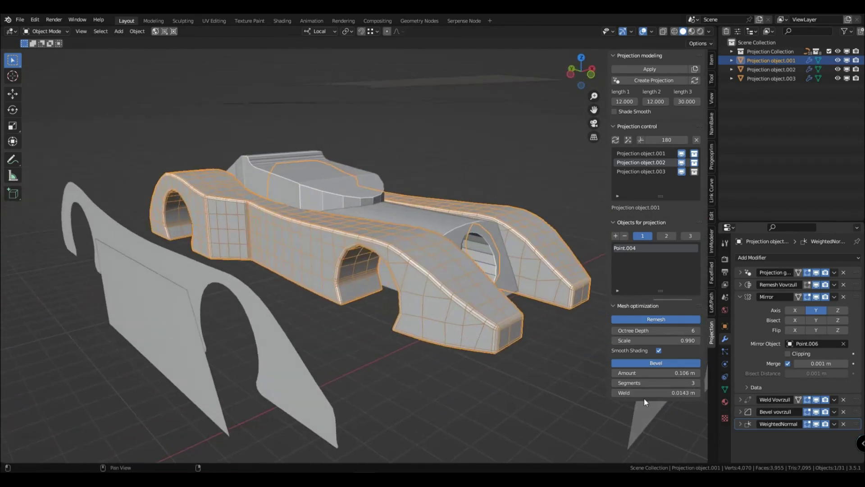
Step: Turn off the wireframe display of Projection object.001 and deselect it
middle_click_drag(509, 405, 393, 323)
key("q")
left_click(415, 310)
left_click(364, 308)
Step: Remesh the cabin, Projection object.003, and show its wireframe
left_click(631, 171)
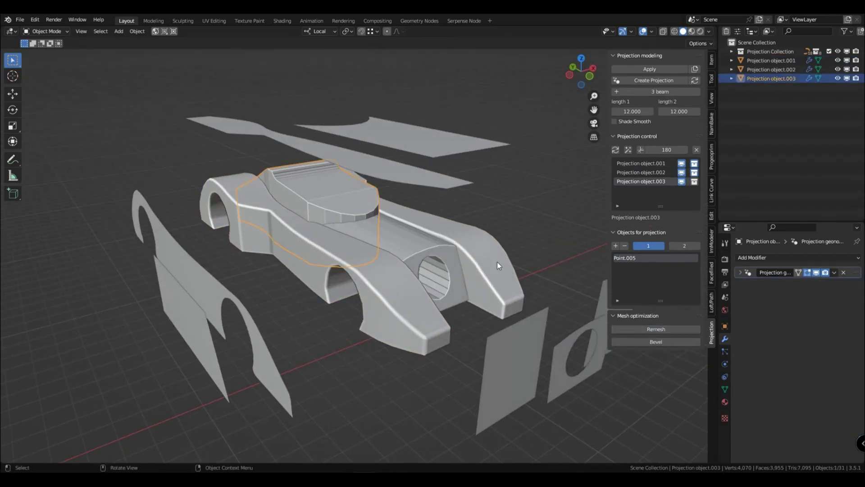
left_click(656, 329)
left_click(376, 358)
mouse_move(323, 270)
middle_mouse_down()
mouse_move(355, 264)
mouse_move(322, 271)
middle_mouse_up()
scroll(355, 264, "down", 1)
Step: Show the wireframe of the central body, Projection object.002, and enable its remesh
left_click(415, 264)
key("q")
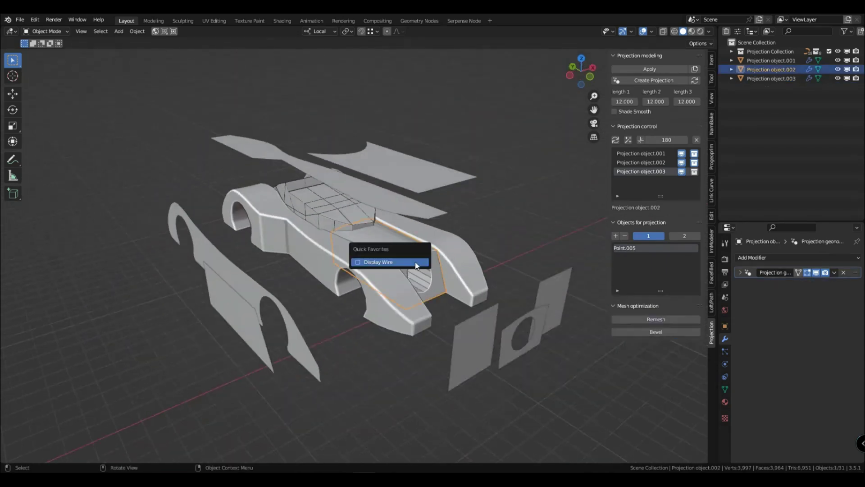
left_click(415, 264)
mouse_move(425, 264)
middle_mouse_down()
mouse_move(375, 280)
mouse_move(463, 302)
middle_mouse_up()
left_click(685, 319)
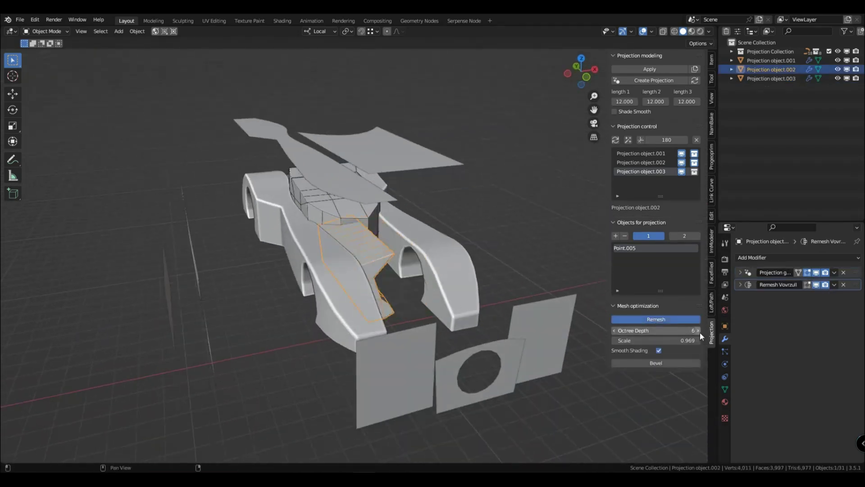
Step: Set the remesh of Projection object.002 to an octree depth of 8 and a scale of 0.539
left_click(697, 330)
key("alt+a")
scroll(461, 288, "up", 3)
left_click(473, 278)
scroll(472, 278, "down", 3)
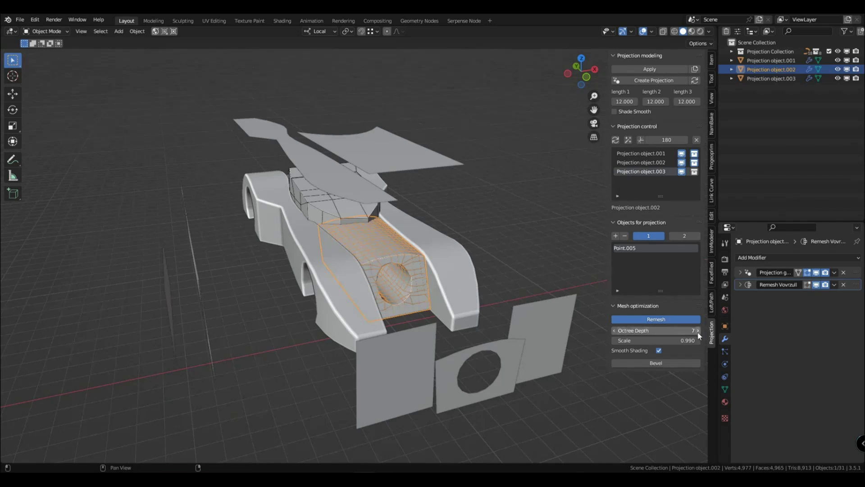
left_click(697, 331)
left_click_drag(687, 340, 582, 340)
scroll(548, 321, "up", 3)
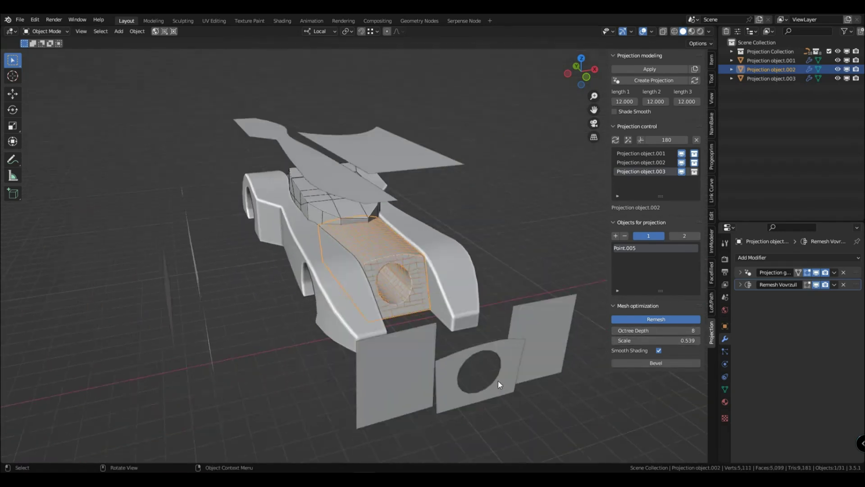
Step: Scale down the circular hole in the front profile curve Point.009
left_click(499, 380)
key("Tab")
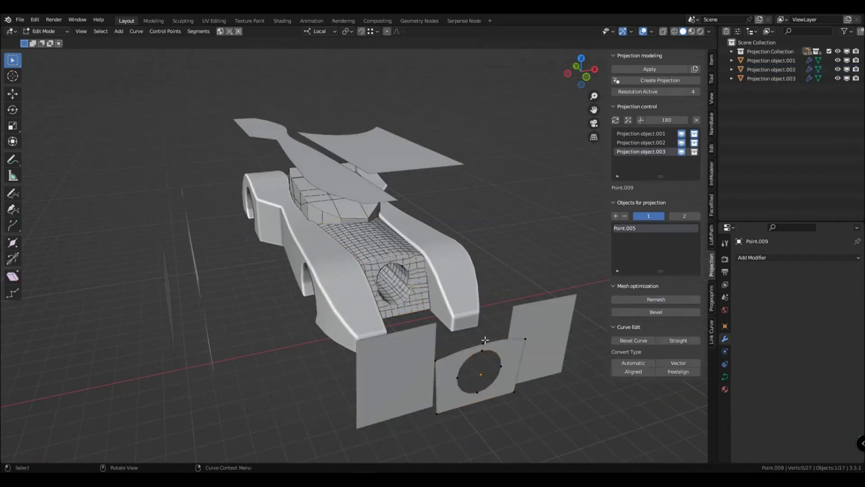
key("ctrl+l")
key("s")
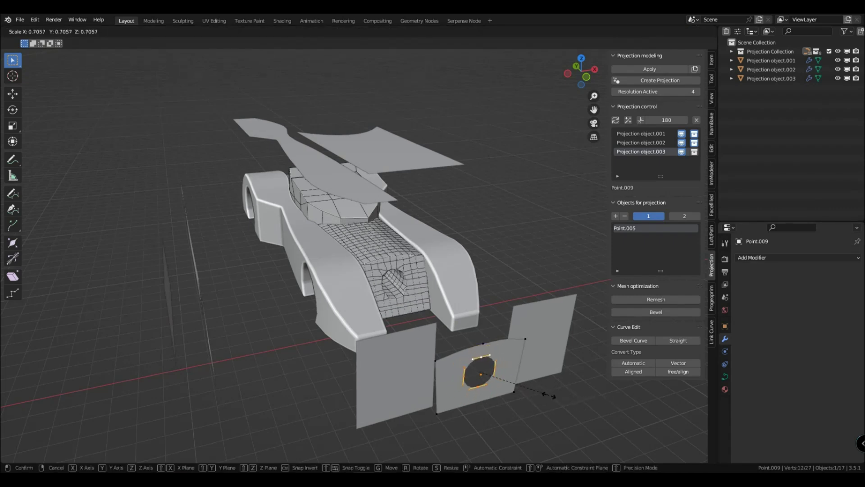
left_click(571, 396)
key("Tab")
Step: Turn off the wireframe display of Projection object.002
left_click(412, 299)
key("q")
left_click(412, 300)
scroll(435, 258, "down", 2)
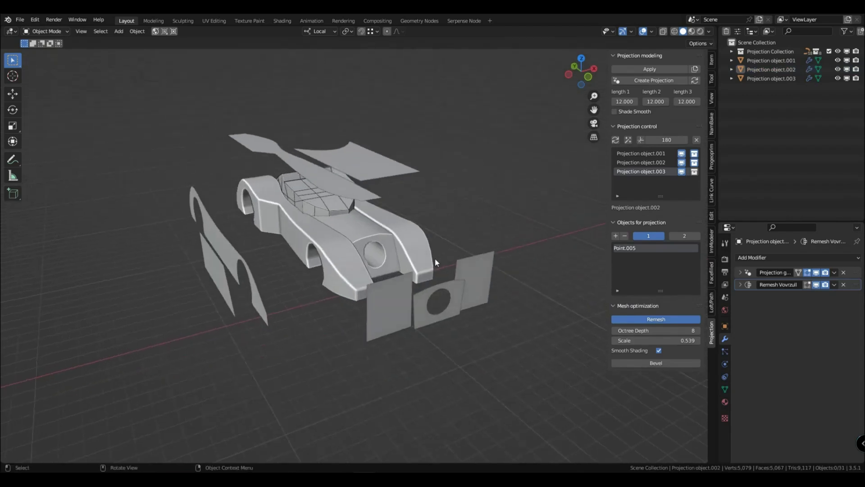
Step: Remove the remesh from Projection object.002 and Projection object.003
scroll(435, 258, "up", 2)
left_click(433, 297)
left_click(637, 319)
middle_click_drag(472, 296, 459, 264, "shift")
left_click(329, 198)
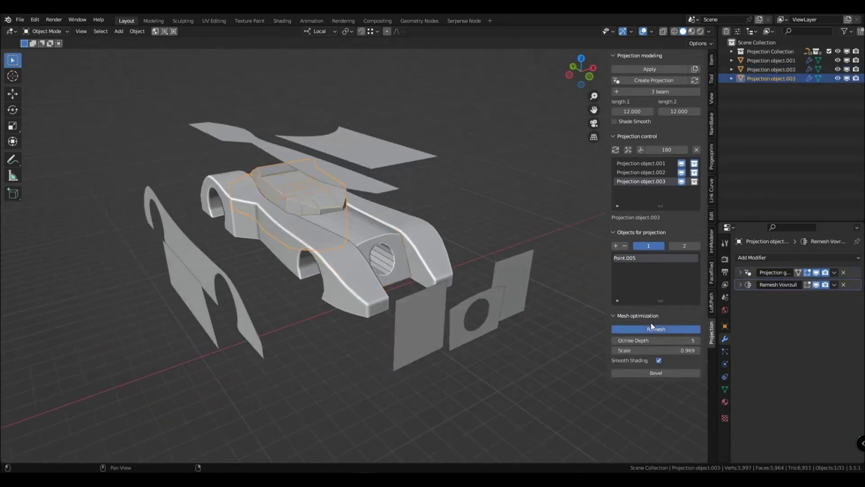
left_click(650, 326)
Step: Remove the remesh and the bevel from Projection object.001, keeping its Mirror modifier
left_click(353, 288)
left_click(353, 288)
left_click(334, 266)
left_click(647, 319)
left_click(649, 331)
middle_click_drag(336, 268, 407, 317, "shift")
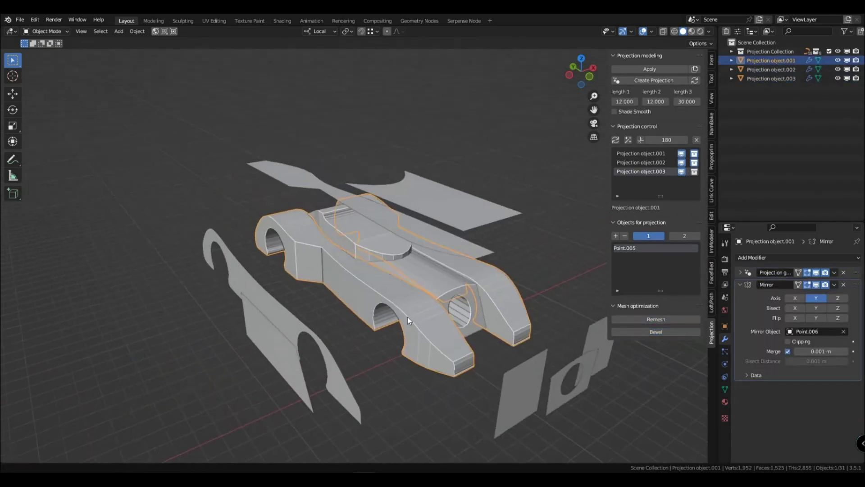
Step: Create an applied mesh copy of Projection object.001 and move it up along Z above the car
left_click(694, 69)
key("g")
key("z")
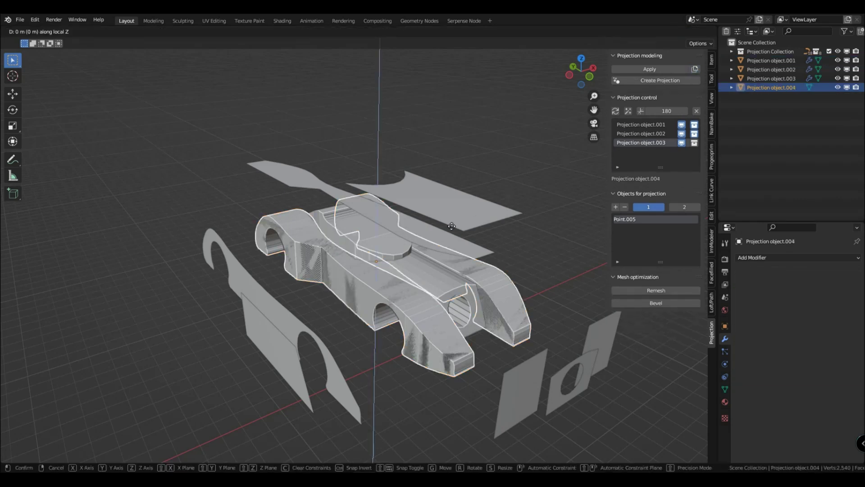
left_click(459, 76)
middle_click_drag(457, 74, 398, 250)
Step: Remesh the raised copy of the fenders and bevel its edges with an amount of 0.11 m
left_click(656, 292)
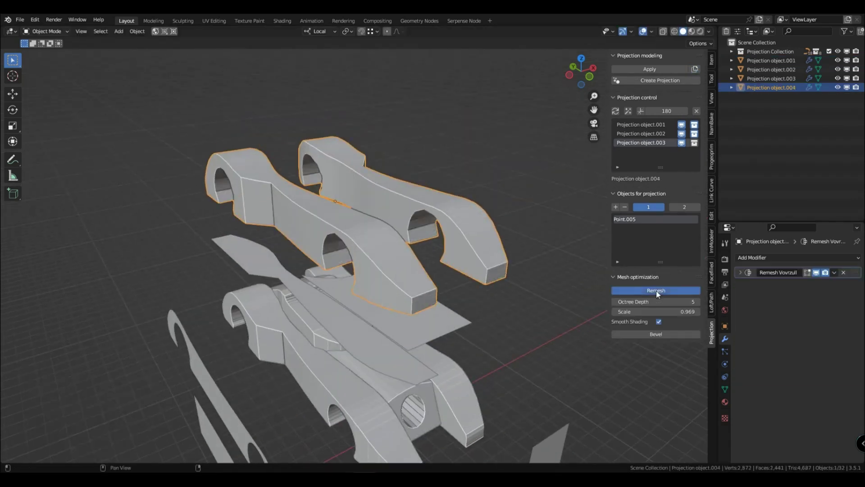
key("q")
left_click(398, 243)
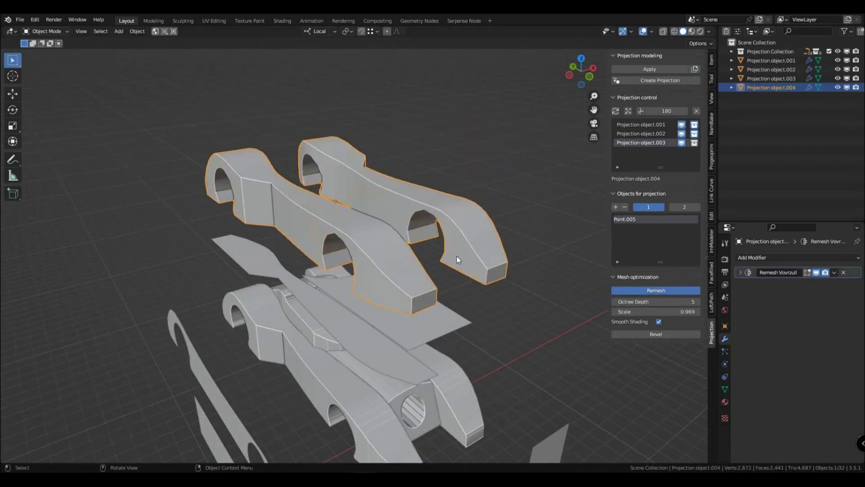
left_click(623, 334)
left_click_drag(639, 344, 680, 343)
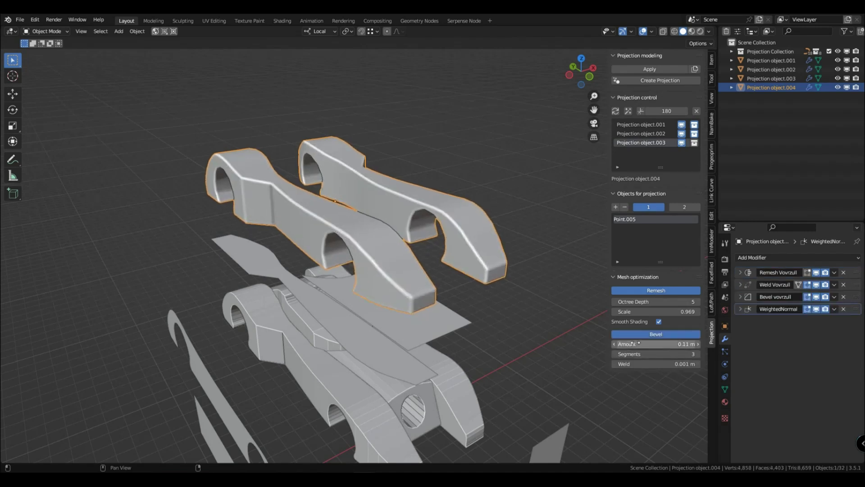
scroll(490, 317, "down", 1)
left_click(490, 317)
Step: Delete the raised fender copy, Projection object.004
left_click(434, 243)
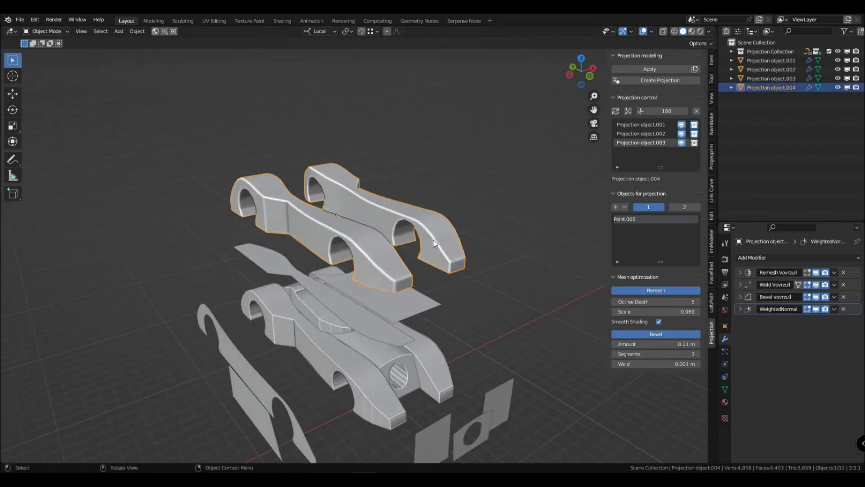
key("x")
left_click(409, 223)
middle_click_drag(443, 289, 345, 283)
left_click(357, 291)
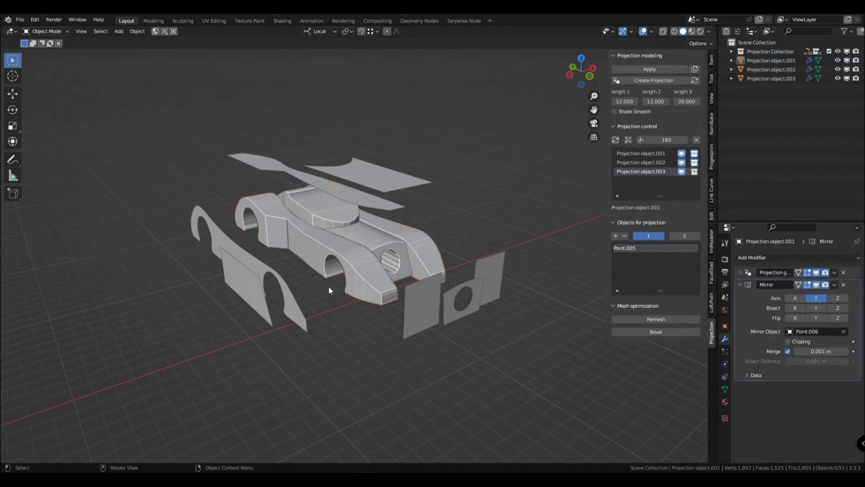
Step: Expand the Projection Collection with all of its nested collections in the outliner
left_click(731, 51, "shift")
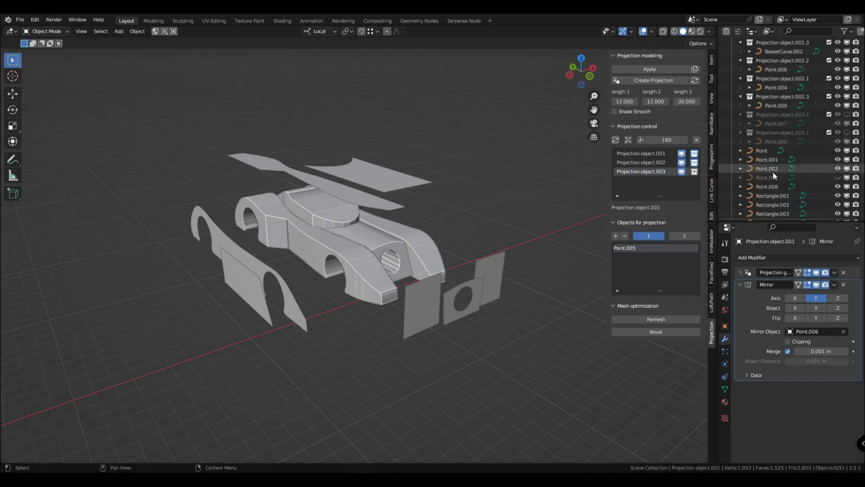
scroll(772, 172, "up", 3)
scroll(386, 285, "up", 2)
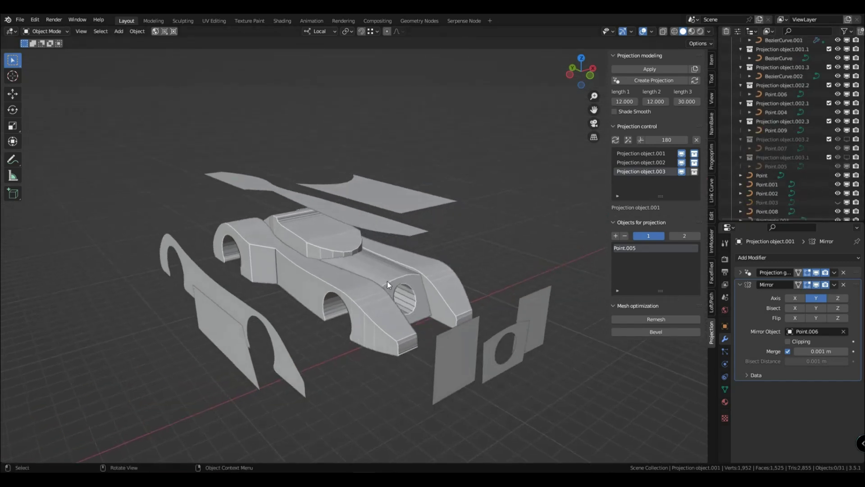
scroll(388, 281, "up", 1)
scroll(784, 130, "up", 2)
Step: Rename Projection object.001 to Car Side in the projection list and reselect that entry
left_click(644, 154)
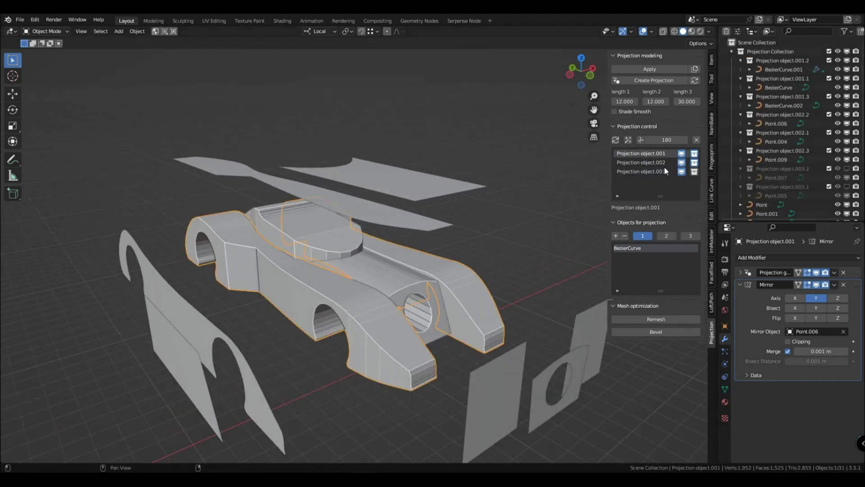
double_click(647, 153)
type("Ca")
key("Return")
left_click(630, 162)
left_click(634, 154)
left_click(630, 162)
left_click(628, 154)
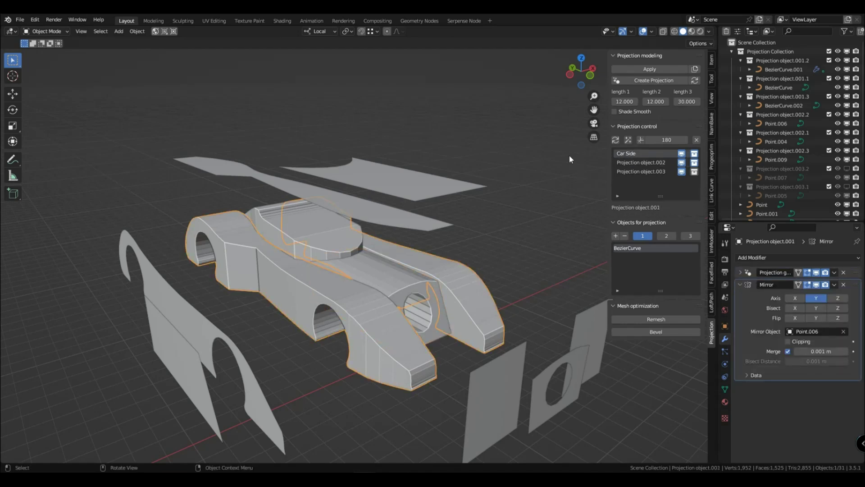
Step: Delete all three projection objects of the car body, leaving the profile curves
left_click(326, 253)
key("x")
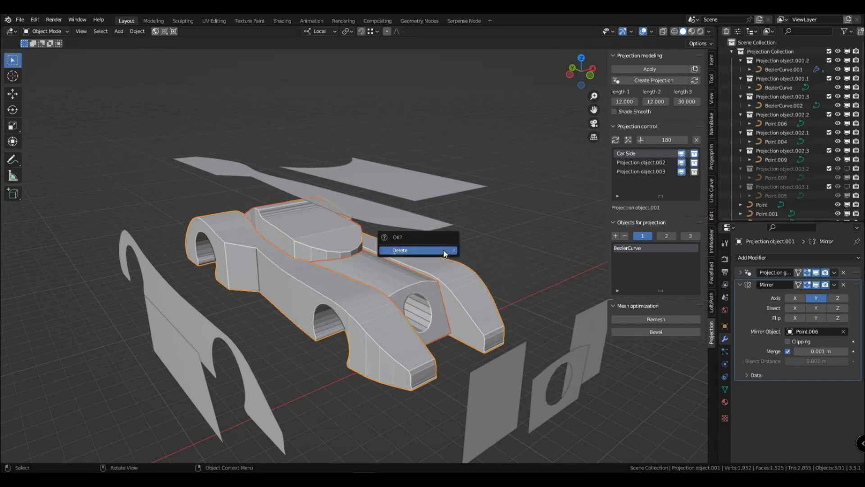
left_click(444, 253)
Step: Refresh the projection data and release the visible profile curves from their per-object collections into the Projection Collection
left_click_drag(793, 221, 793, 301)
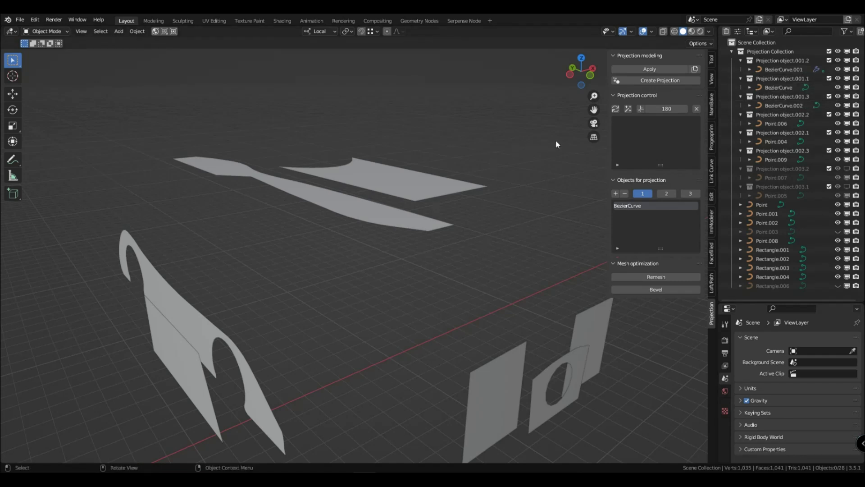
left_click(616, 109)
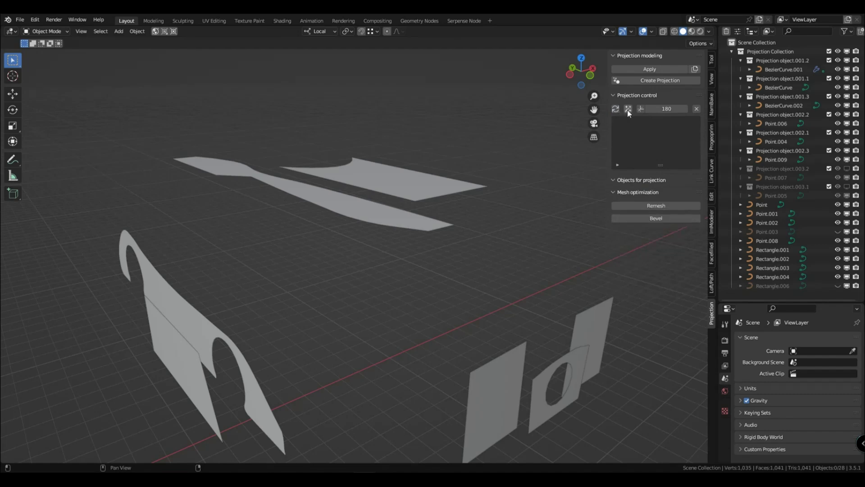
left_click(628, 109)
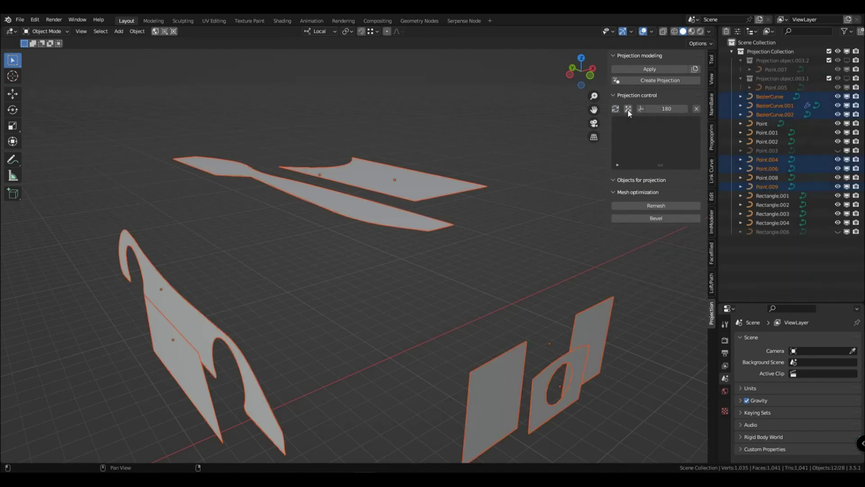
Step: Enable viewport display of the Projection object.003.2 and Projection object.003.1 collections and release their curves into the Projection Collection
left_click(847, 61)
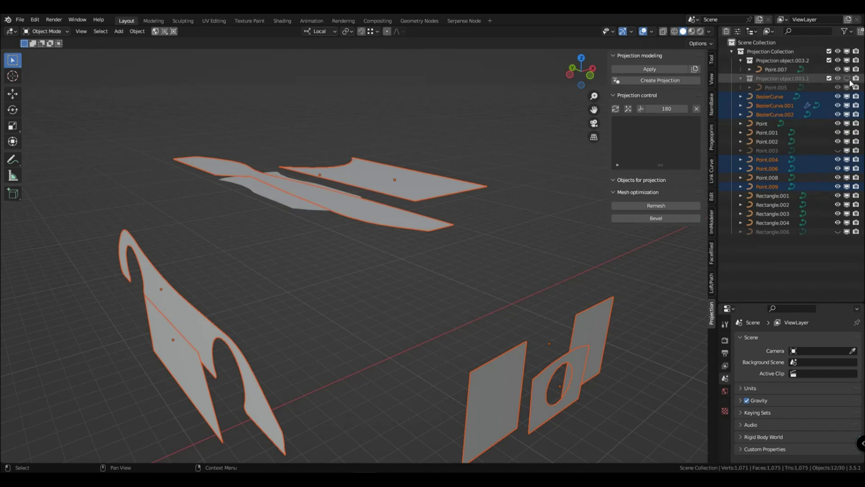
left_click(848, 79)
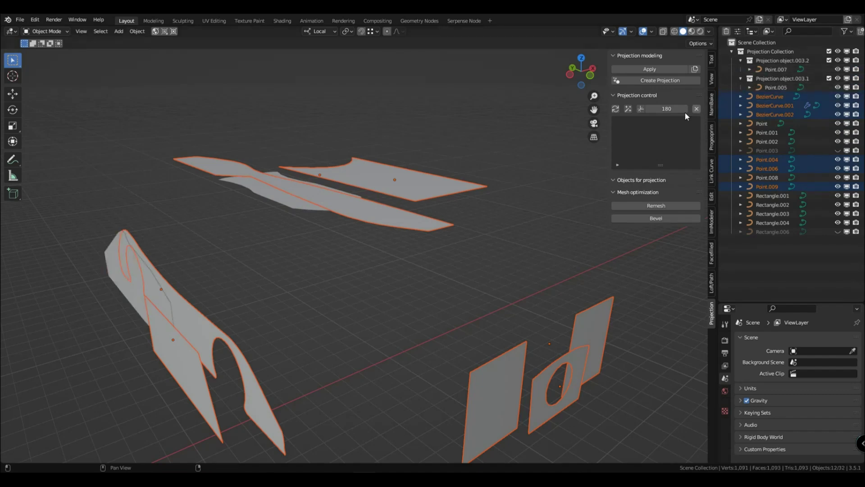
left_click(628, 109)
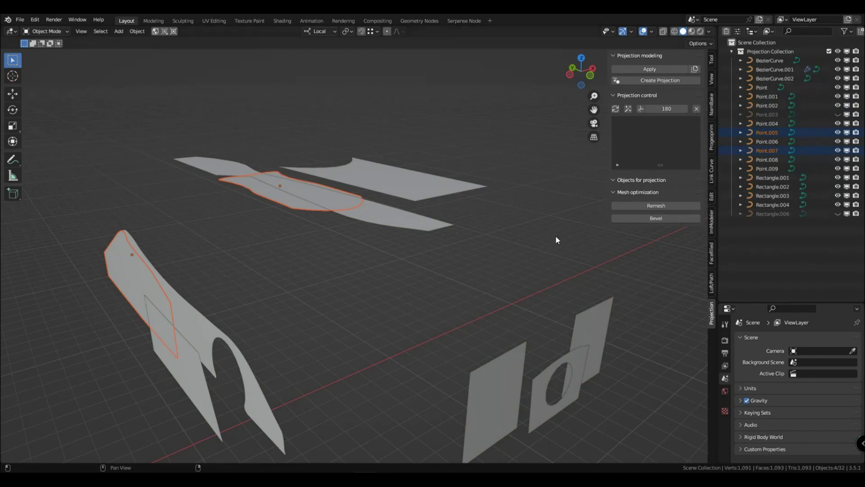
left_click(390, 297)
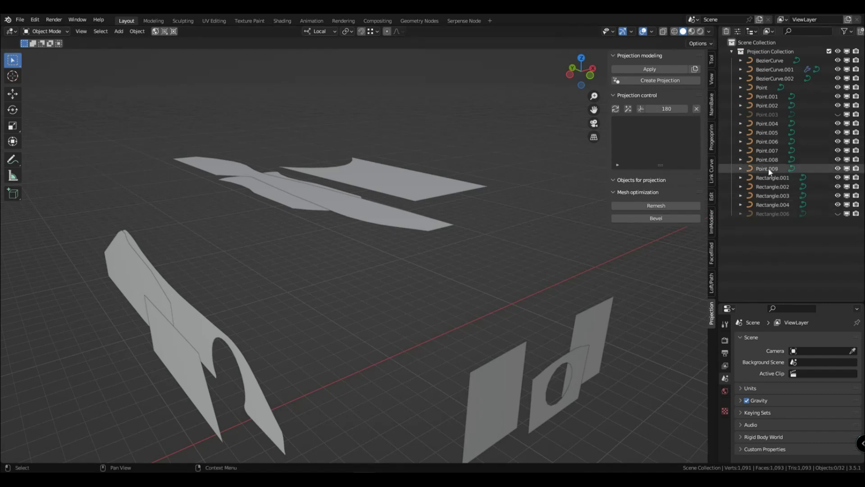
left_click(612, 192)
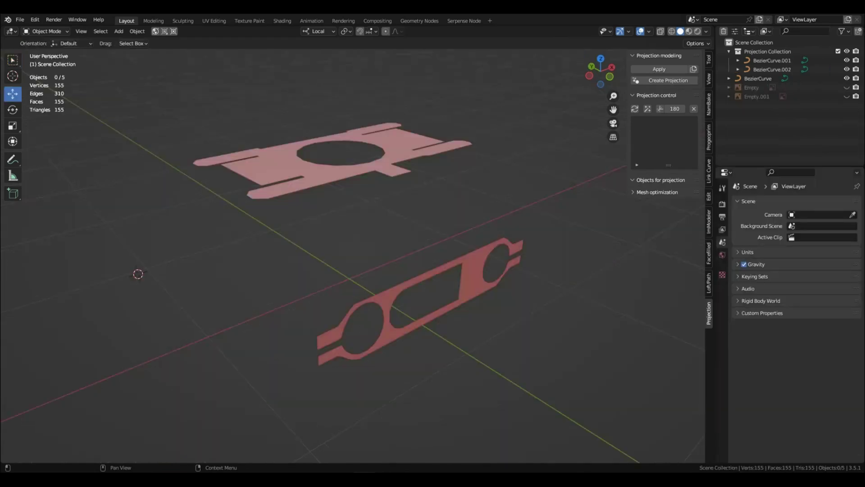
Step: Create a Projection object from the top and side profile curves and enable Shade Smooth for it
left_click(395, 305)
left_click(304, 173, "shift")
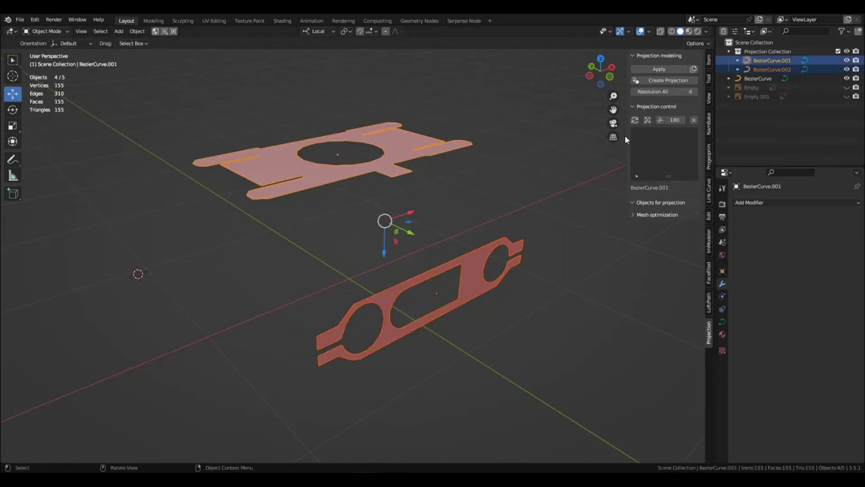
left_click(663, 82)
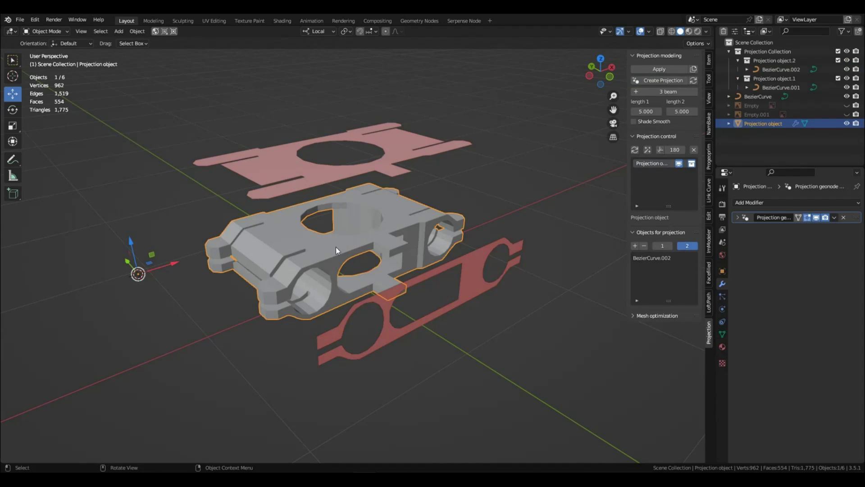
left_click(634, 122)
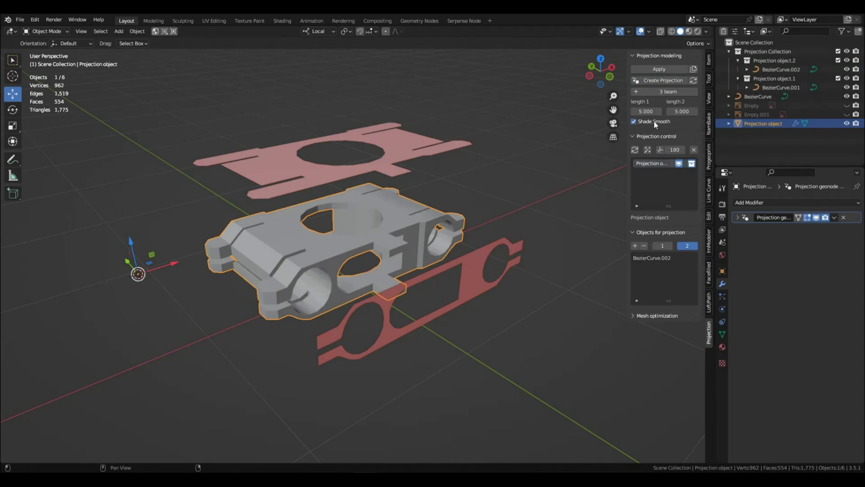
mouse_move(364, 293)
middle_mouse_down()
mouse_move(347, 294)
mouse_move(372, 292)
middle_mouse_up()
scroll(351, 293, "up", 2)
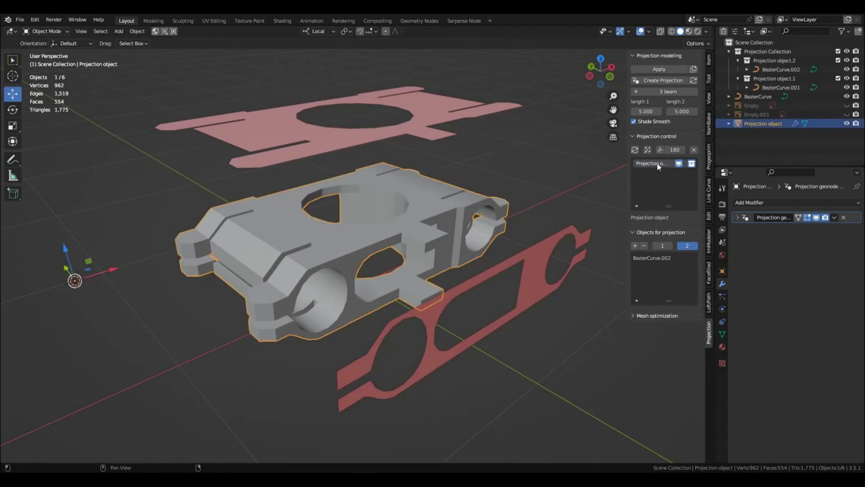
Step: Inspect both projection object lists by selecting BezierCurve.001 in list 1 and BezierCurve.002 in list 2
left_click(662, 246)
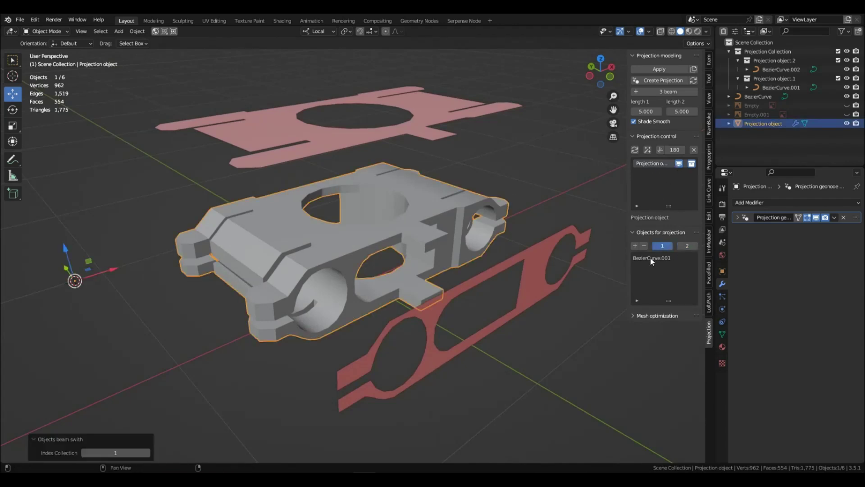
left_click(651, 258)
left_click(688, 216)
left_click(656, 234)
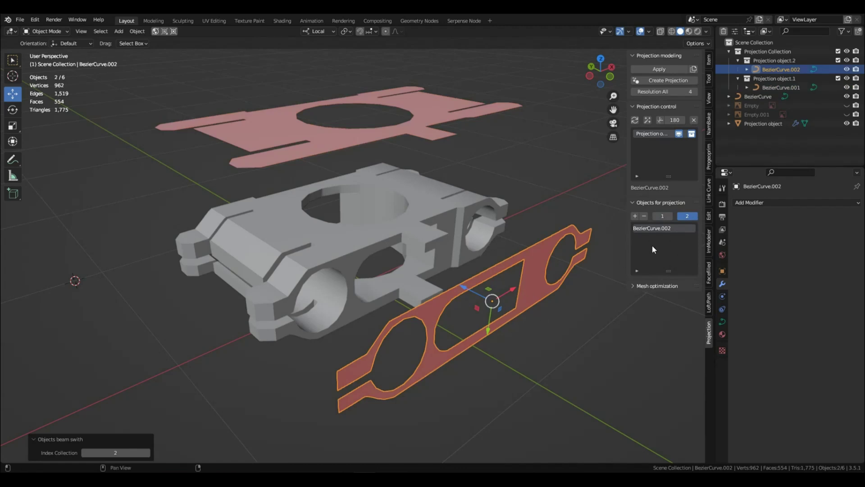
Step: Duplicate the side profile curve in place and move the copy up about 0.26 m along global Z
left_click(553, 217)
left_click(537, 268)
middle_click_drag(525, 293, 494, 271, "shift")
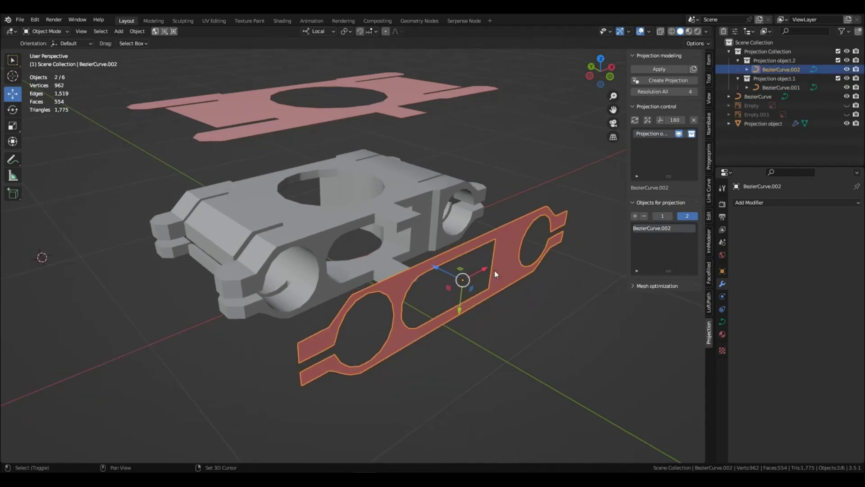
key("shift+d")
right_click(493, 270)
key("g")
key("z")
key("z")
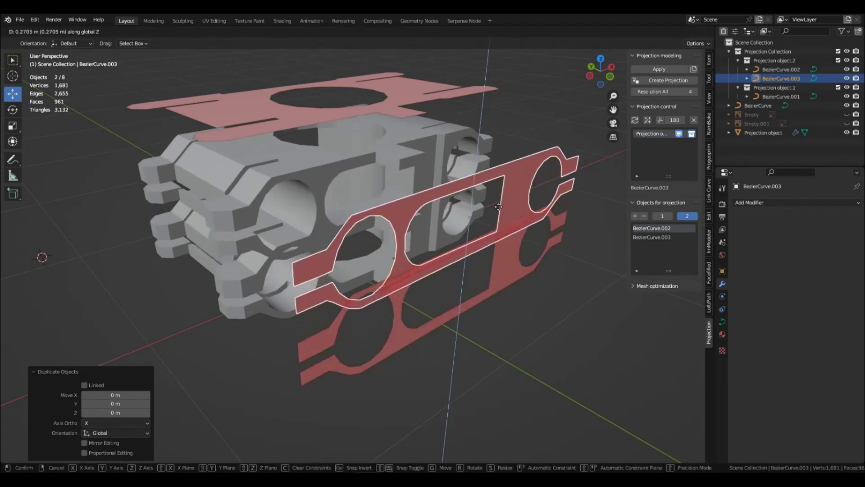
left_click(497, 208)
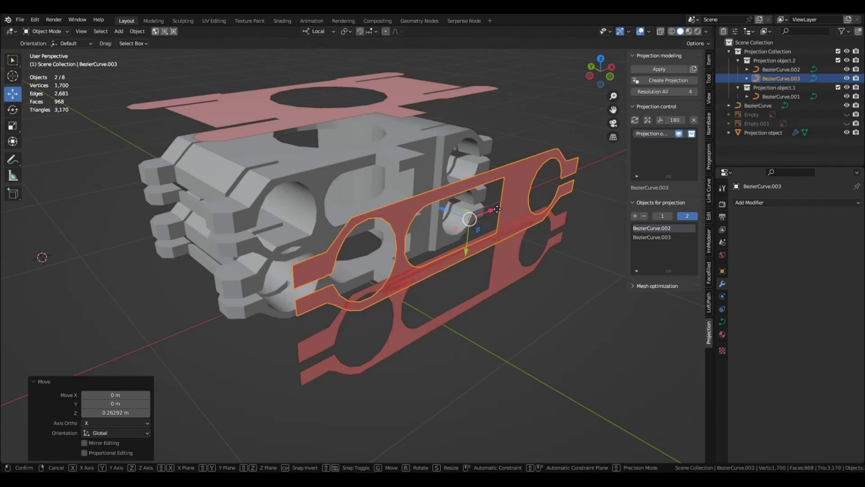
Step: Raise the duplicated side profile about 0.04 m further along global Z and clear the selection
key("g")
key("z")
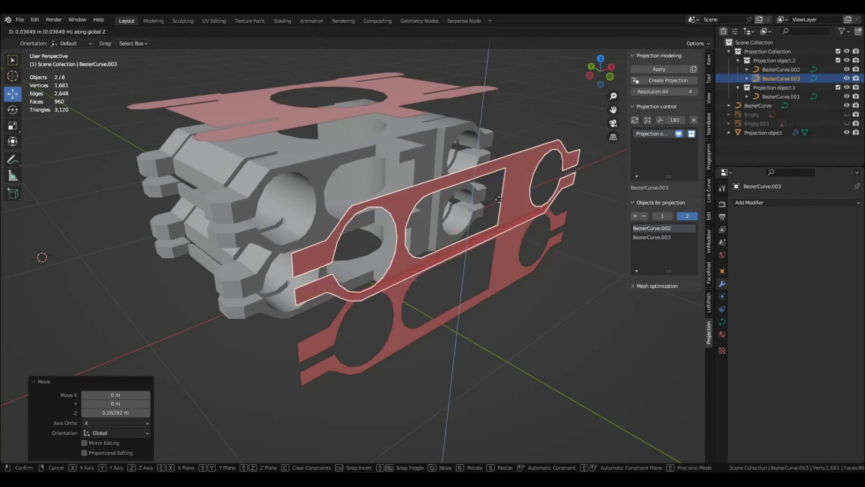
left_click(498, 196)
left_click(478, 294)
Step: Examine the doubled model and check which curves belong to projection lists 2 and 1 by selecting their entries
middle_click_drag(478, 294, 390, 215)
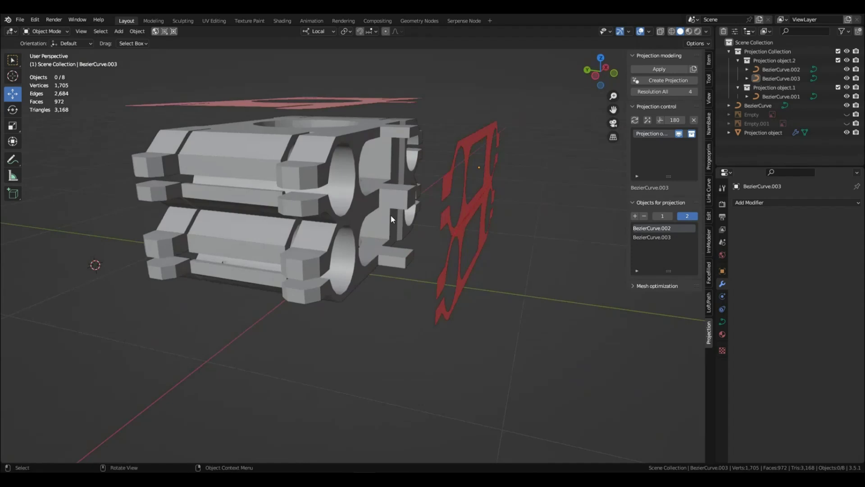
middle_click_drag(451, 207, 586, 233)
left_click(648, 229)
left_click(649, 236)
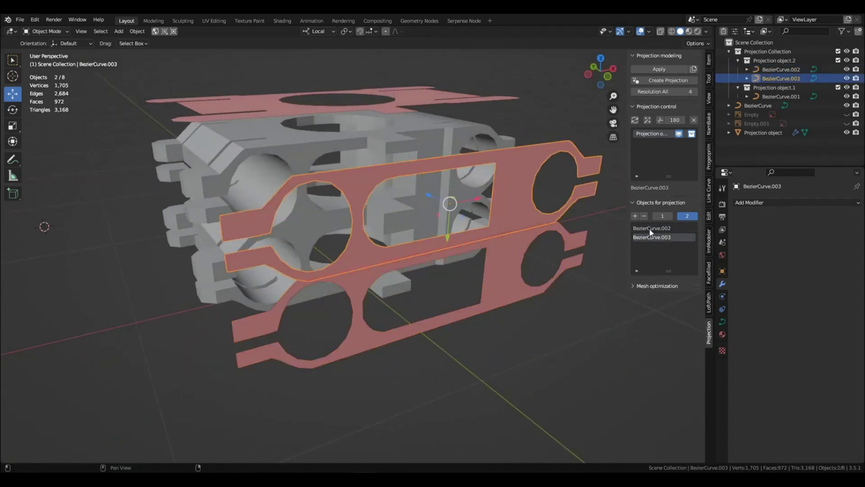
left_click(650, 229)
left_click(652, 236)
left_click(662, 216)
left_click(656, 228)
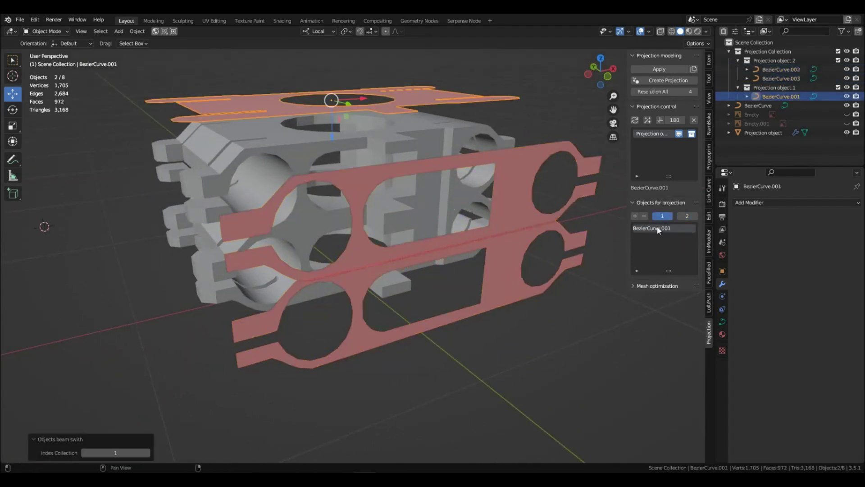
Step: Select BezierCurve.003 in projection list 2, remove it from the list and add it back
left_click(685, 216)
left_click(657, 228)
left_click(654, 237)
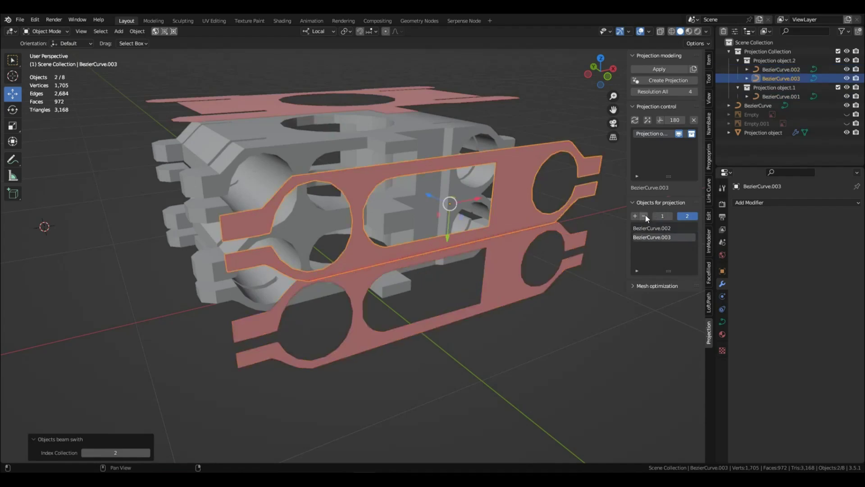
left_click(645, 216)
left_click(635, 215)
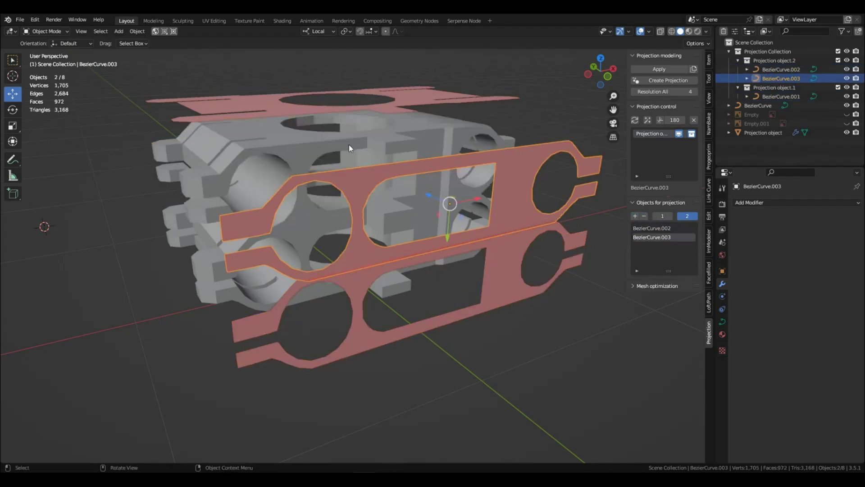